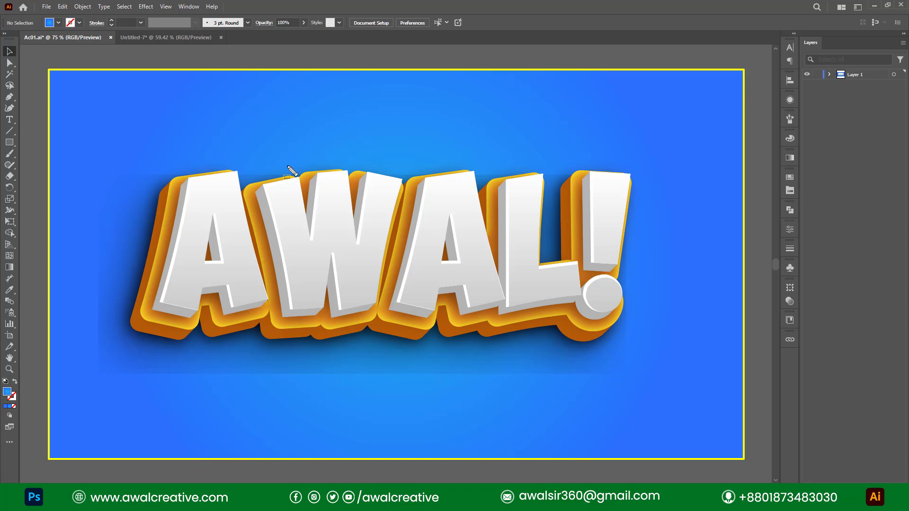
# Step: Replace the word AWAL! in the styled 3D text with BANG! and deselect it
pyautogui.click(318, 179)
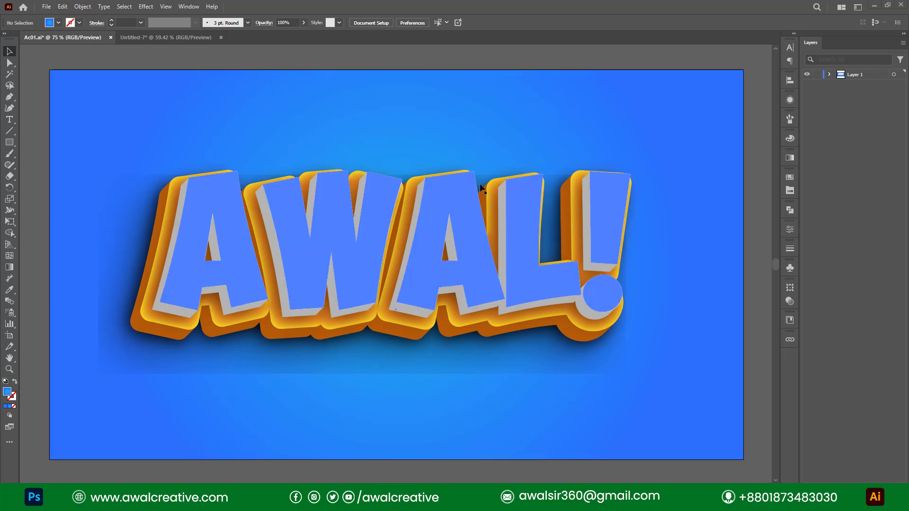
pyautogui.hotkey('ctrl', 'z')
pyautogui.click(9, 120)
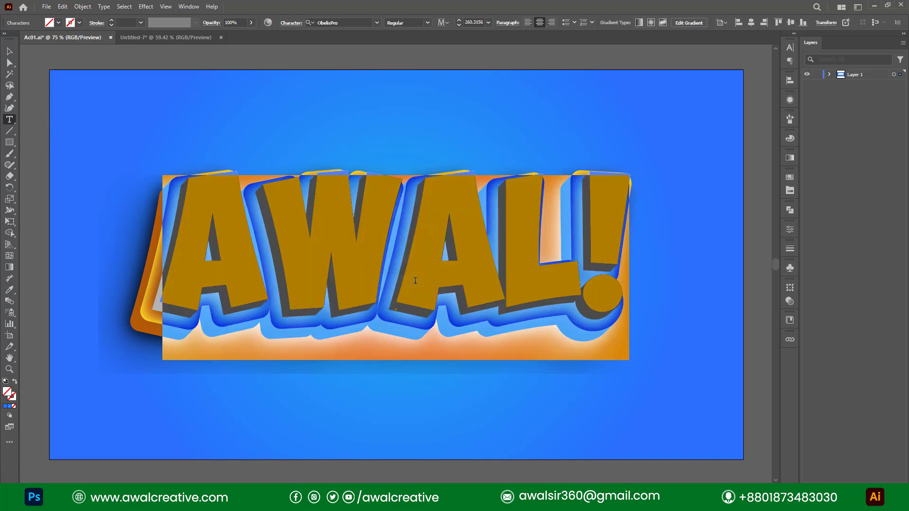
pyautogui.write('BANG')
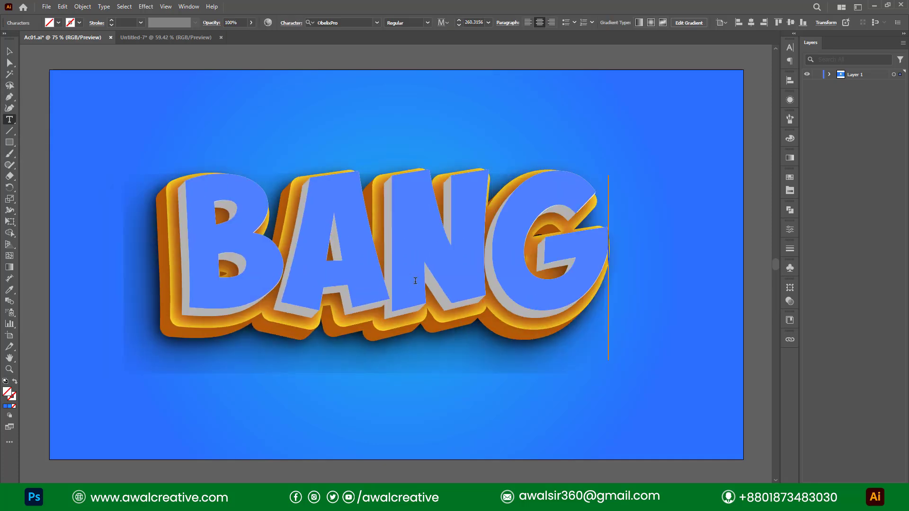
pyautogui.write('!')
pyautogui.click(10, 52)
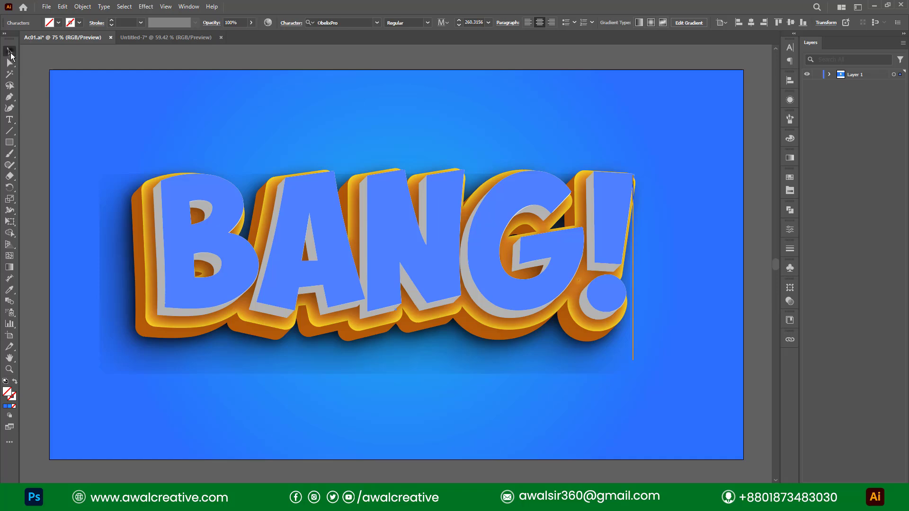
pyautogui.click(78, 52)
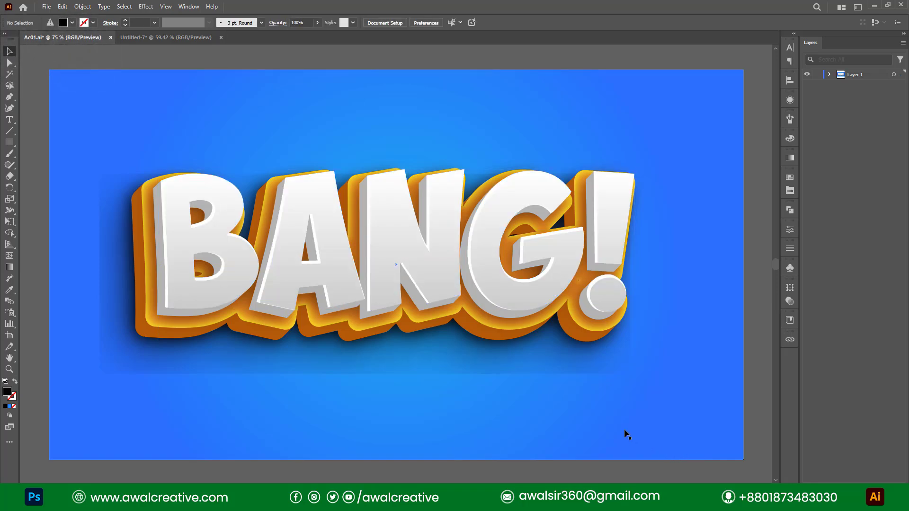
# Step: Add the text 1234 in the empty area above the artboard and position it over the BANG! lettering
pyautogui.scroll(5, 450, 315)
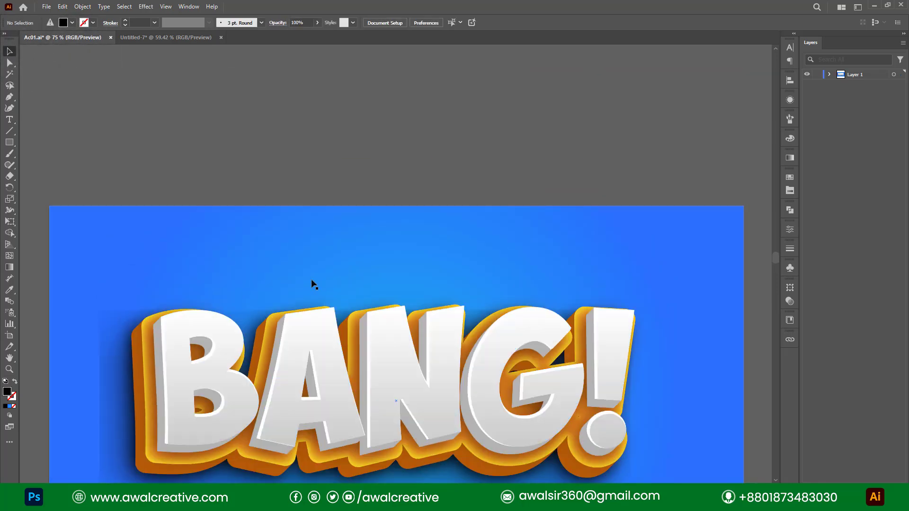
pyautogui.scroll(1, 311, 284)
pyautogui.click(11, 121)
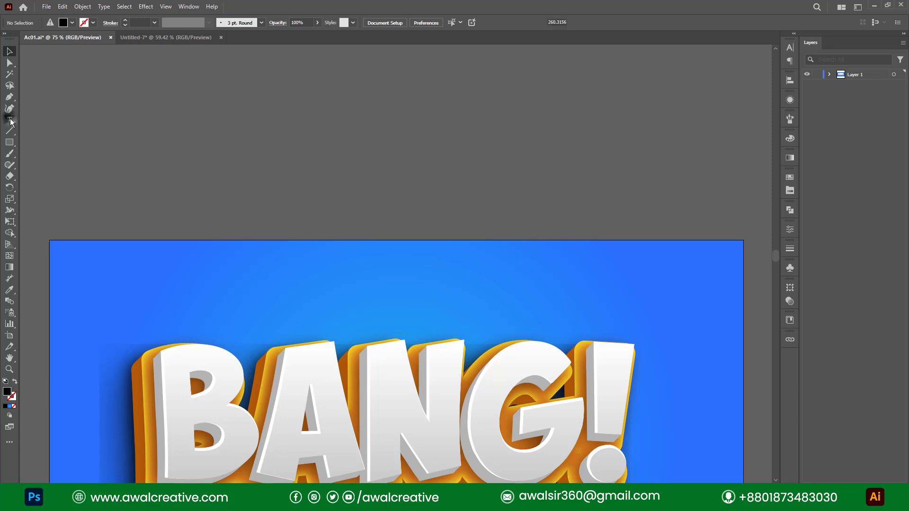
pyautogui.click(406, 163)
pyautogui.write('1234')
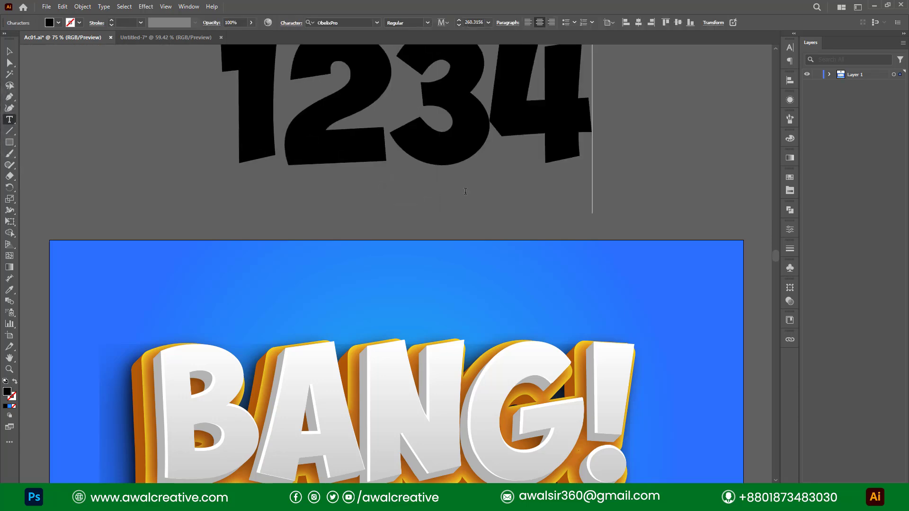
pyautogui.click(7, 52)
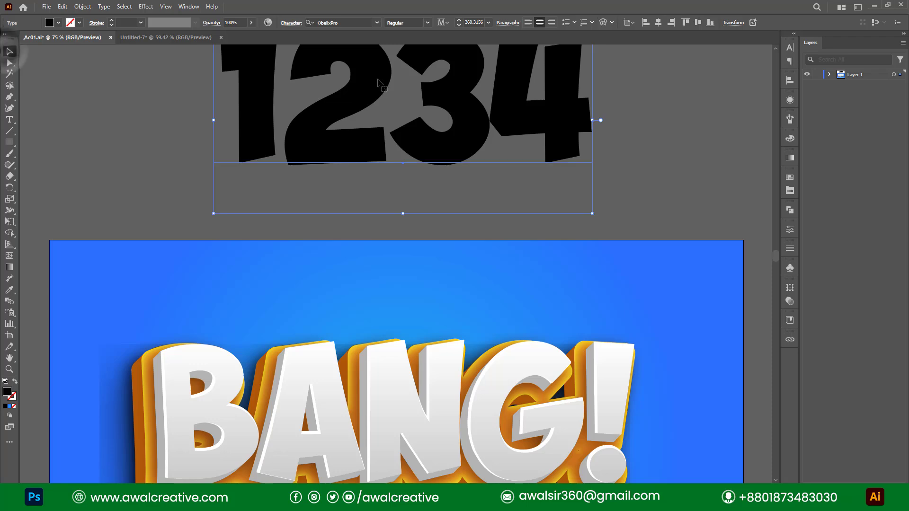
pyautogui.moveTo(395, 92); pyautogui.dragTo(395, 138)
pyautogui.scroll(-1, 417, 357)
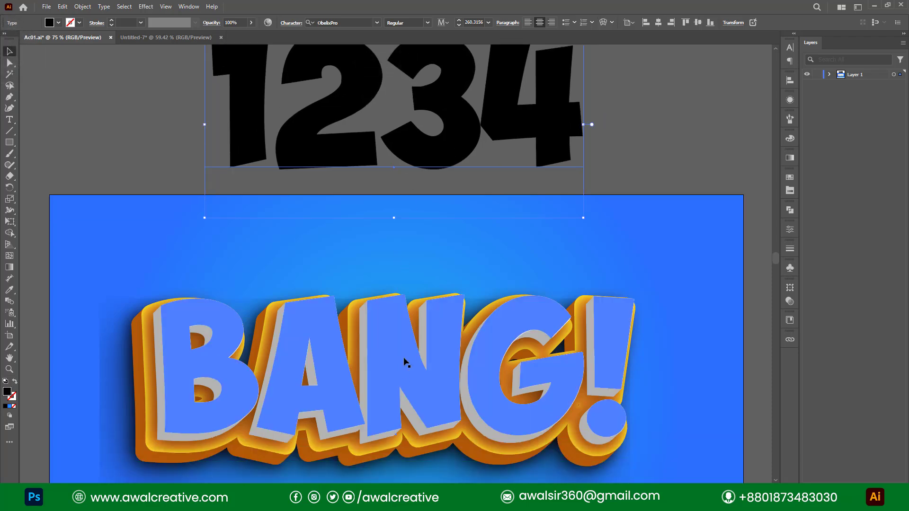
pyautogui.moveTo(333, 103); pyautogui.dragTo(324, 114)
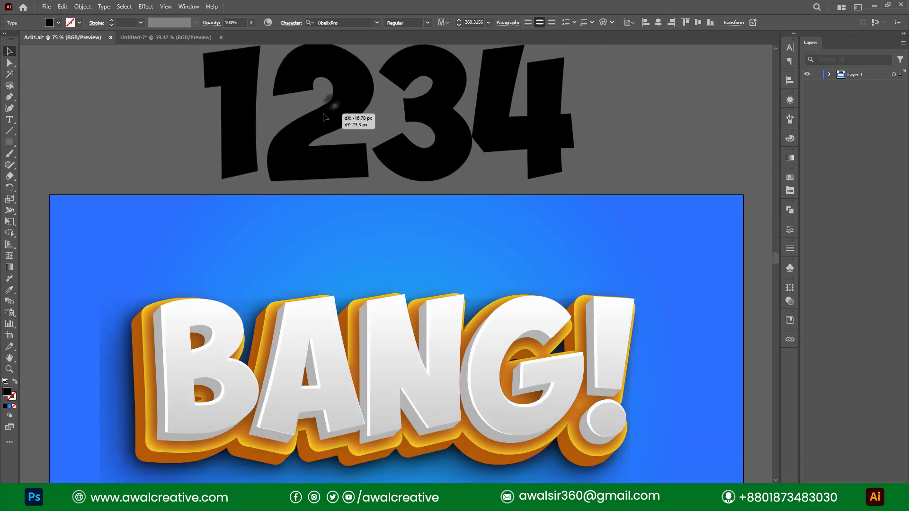
# Step: Copy the BANG! text's 3D style onto the 1234 text with the Eyedropper
pyautogui.click(9, 290)
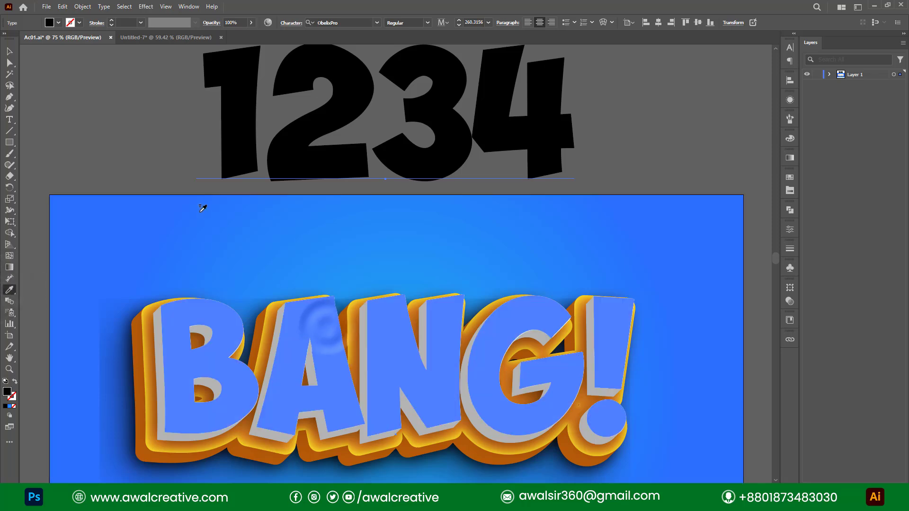
pyautogui.click(321, 327)
pyautogui.click(9, 51)
# Step: Reposition the styled 1234 text above the artboard, delete it, and fit the artboard in the window
pyautogui.scroll(1, 355, 192)
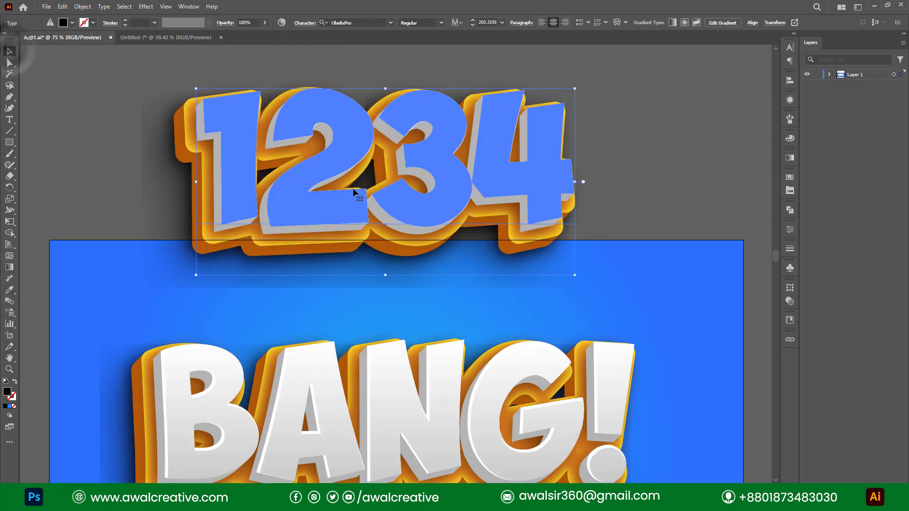
pyautogui.scroll(1, 354, 192)
pyautogui.moveTo(422, 250); pyautogui.dragTo(415, 159)
pyautogui.scroll(1, 386, 242)
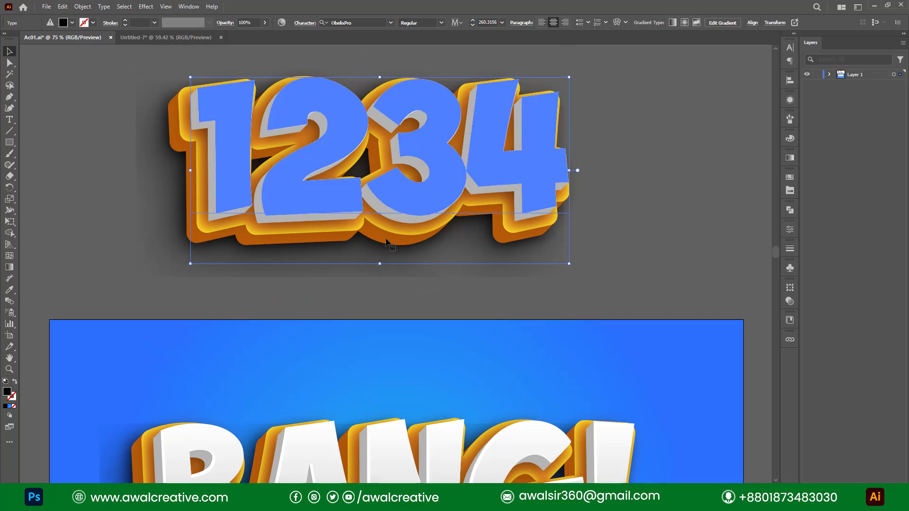
pyautogui.moveTo(438, 199); pyautogui.dragTo(467, 221)
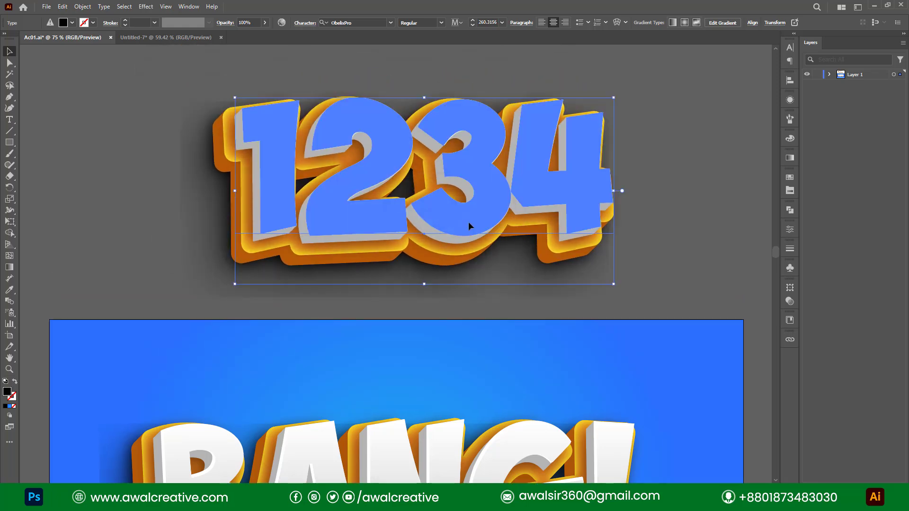
pyautogui.press('Delete')
pyautogui.hotkey('ctrl', '0')
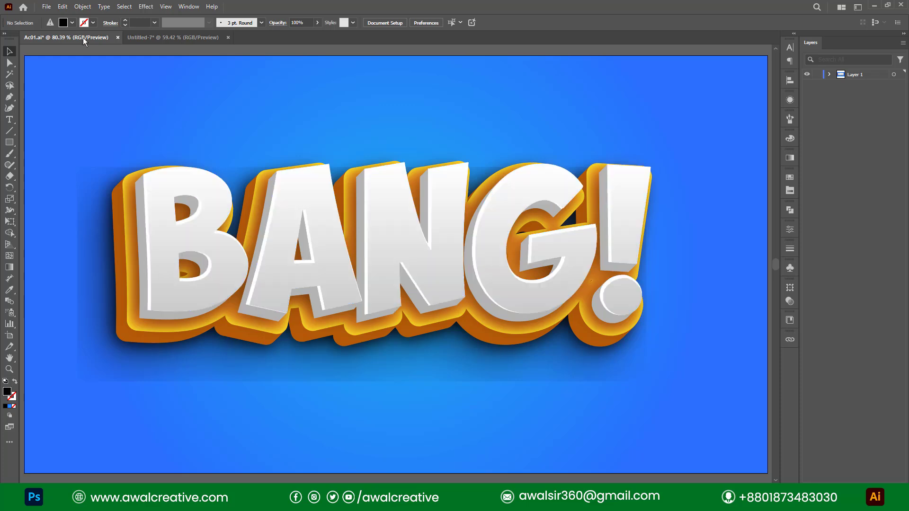
# Step: Switch to the Awal Creative Facebook page in Chrome and review the course fee poll post with its three price options
pyautogui.click(222, 50)
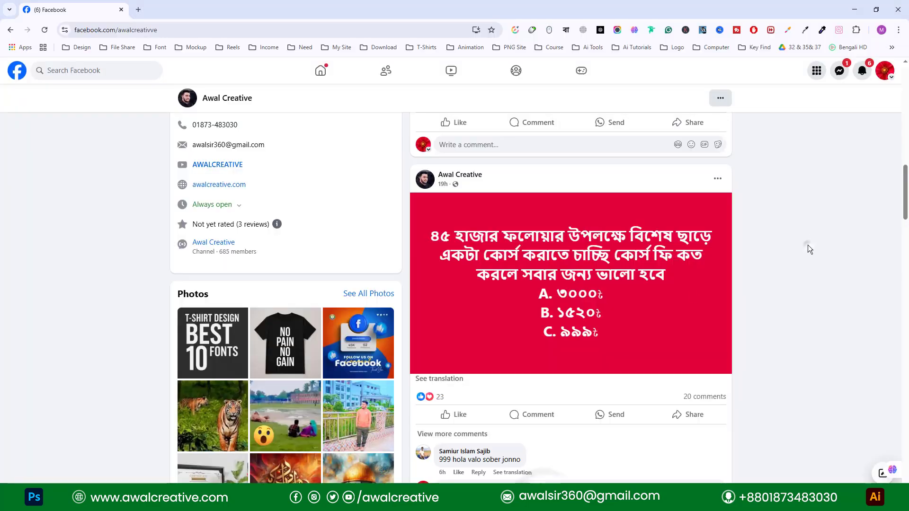
pyautogui.click(806, 246)
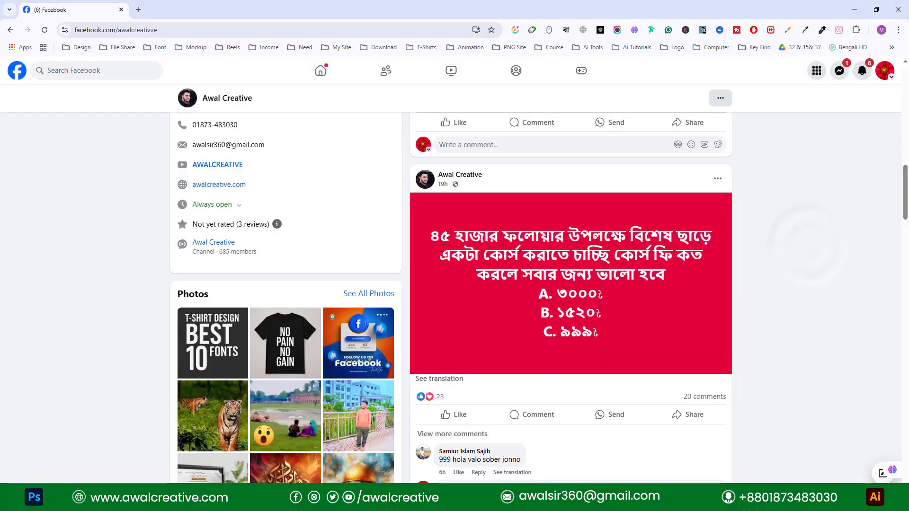
pyautogui.moveTo(433, 237); pyautogui.dragTo(665, 278)
pyautogui.click(550, 324)
pyautogui.doubleClick(575, 294)
pyautogui.doubleClick(568, 313)
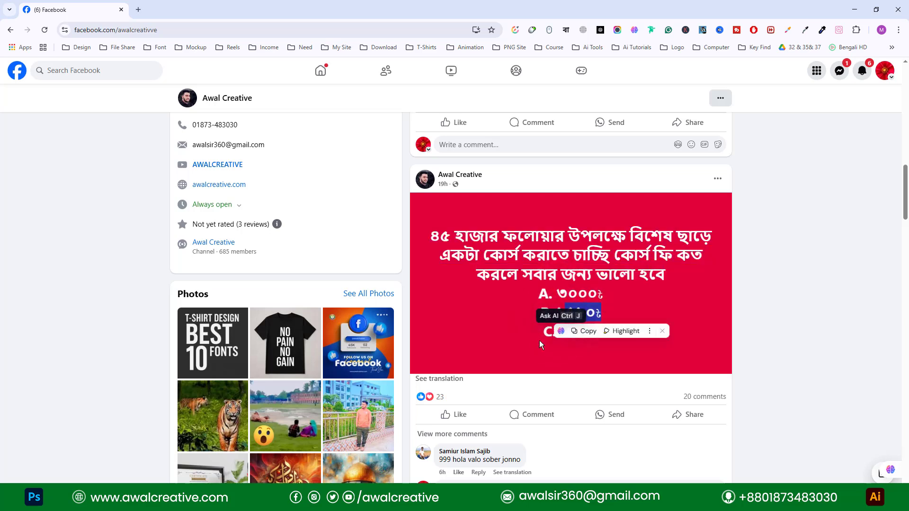
pyautogui.click(539, 339)
pyautogui.scroll(-1, 533, 336)
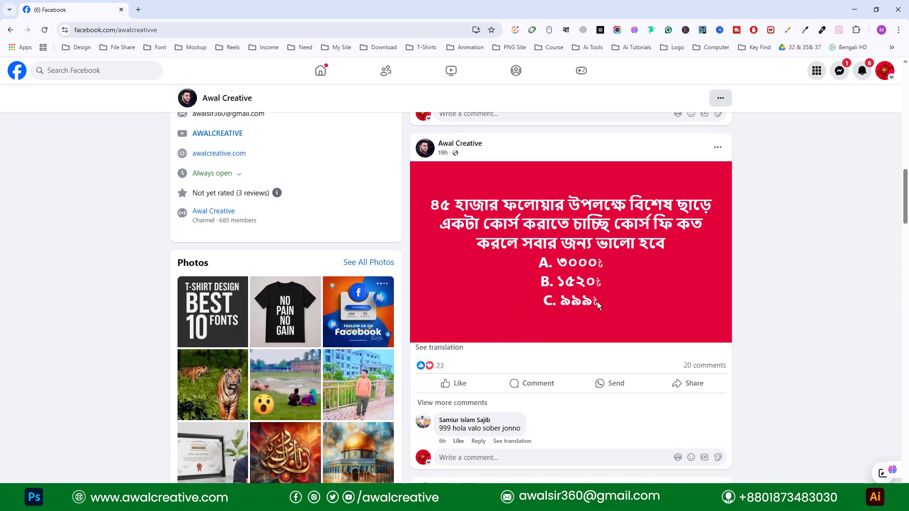
pyautogui.doubleClick(564, 303)
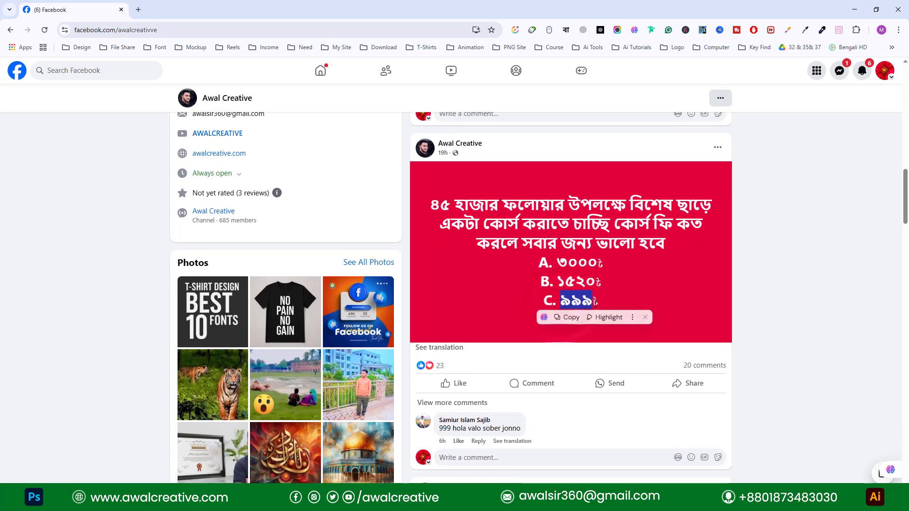
pyautogui.click(626, 277)
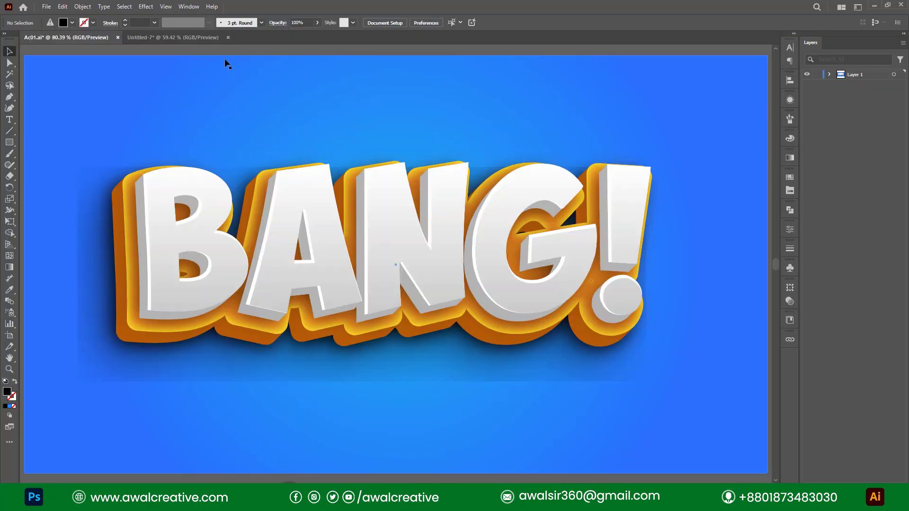
# Step: Open awalcreative.com in a new Chrome tab
pyautogui.click(193, 35)
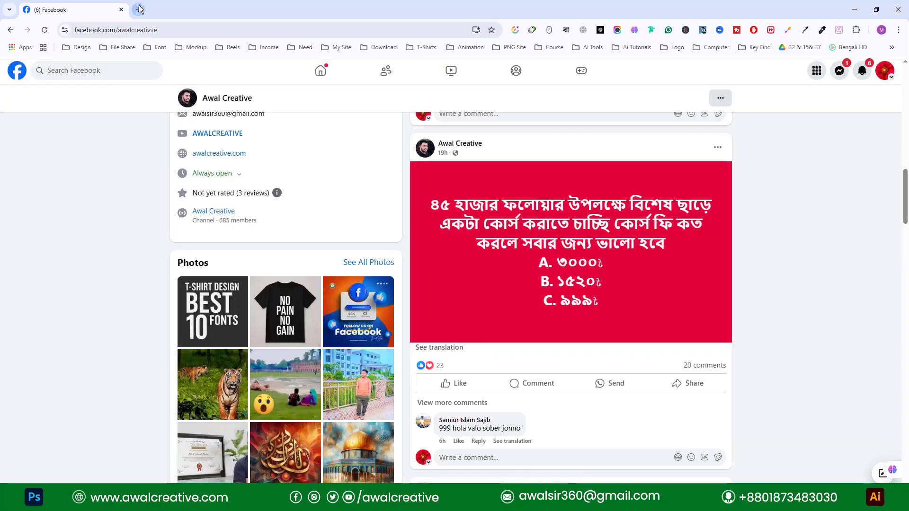
pyautogui.click(139, 10)
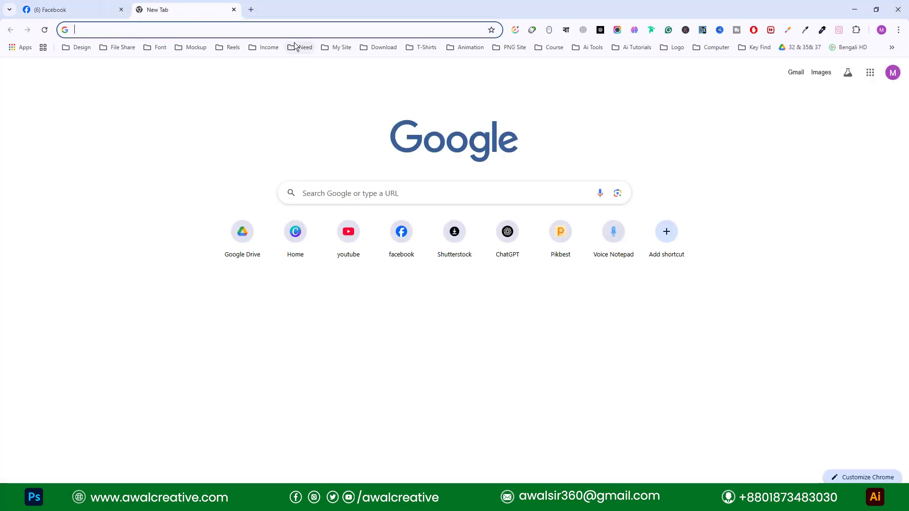
pyautogui.write('awalcreative.com')
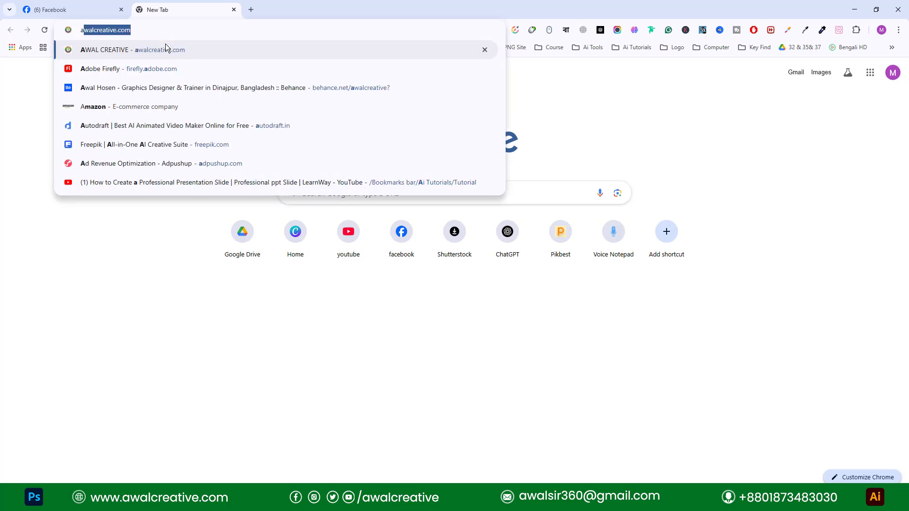
pyautogui.press('Return')
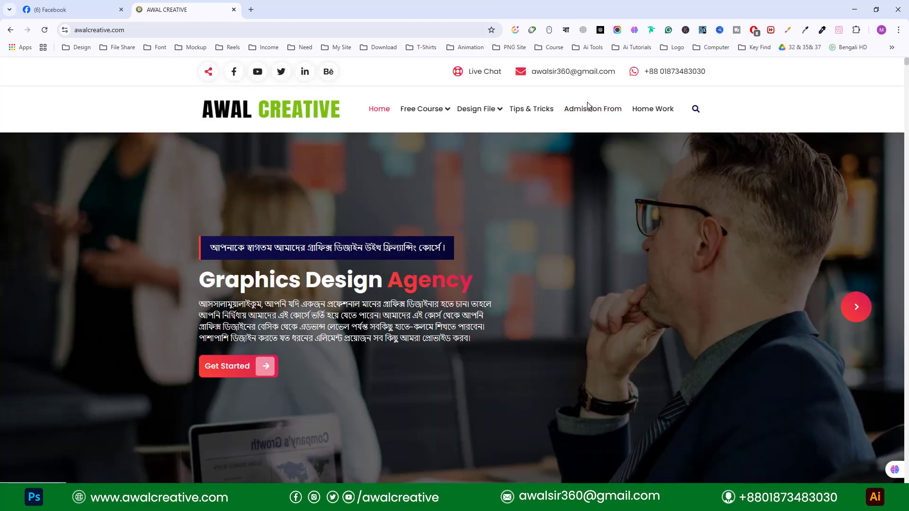
# Step: Open the Course Outline from the site's Admission From page and look through the course content up to the portfolio section
pyautogui.click(597, 110)
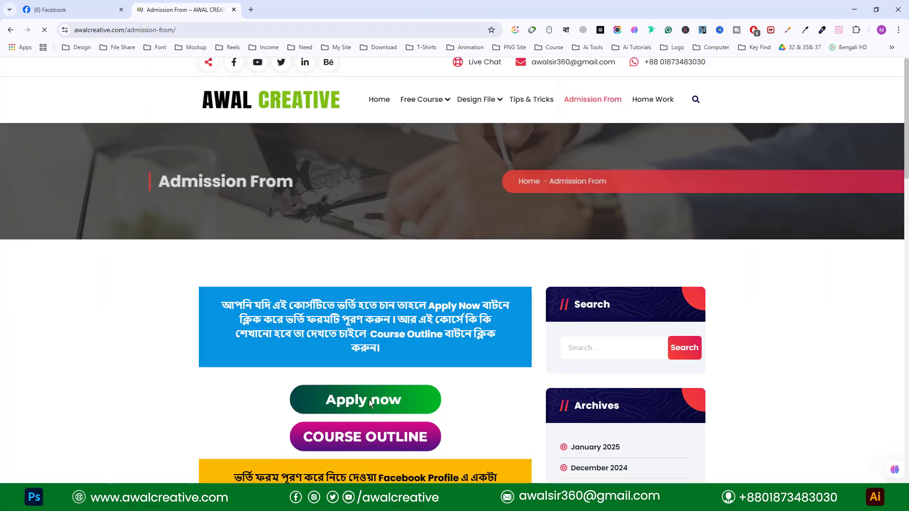
pyautogui.scroll(-3, 335, 321)
pyautogui.click(335, 321)
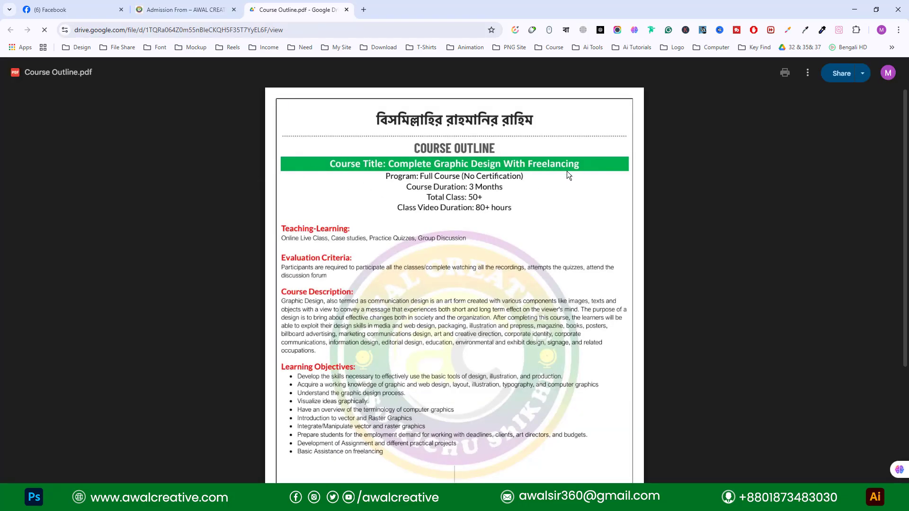
pyautogui.scroll(-9, 307, 228)
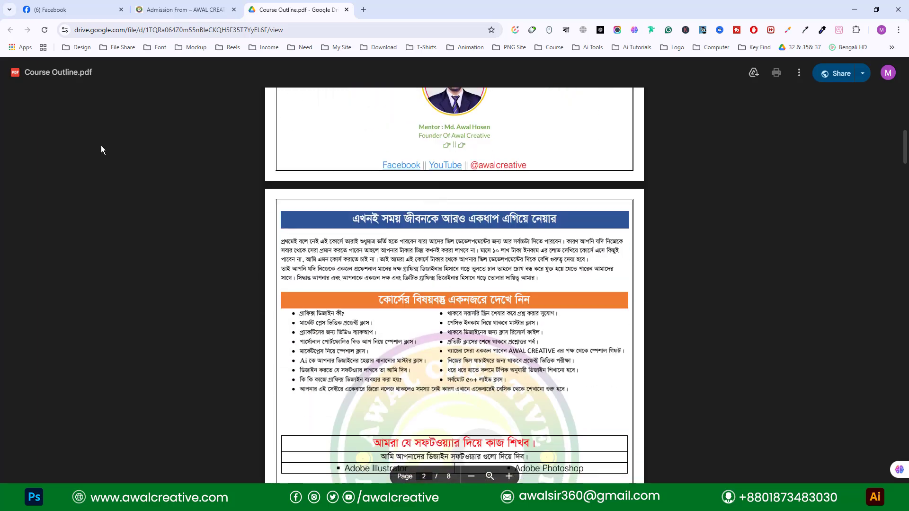
pyautogui.scroll(-10, 469, 206)
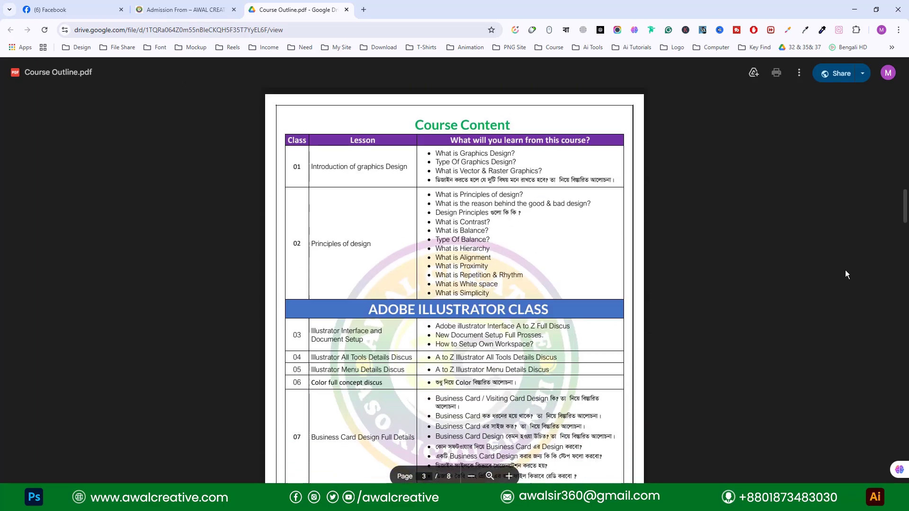
pyautogui.moveTo(906, 212); pyautogui.dragTo(905, 428)
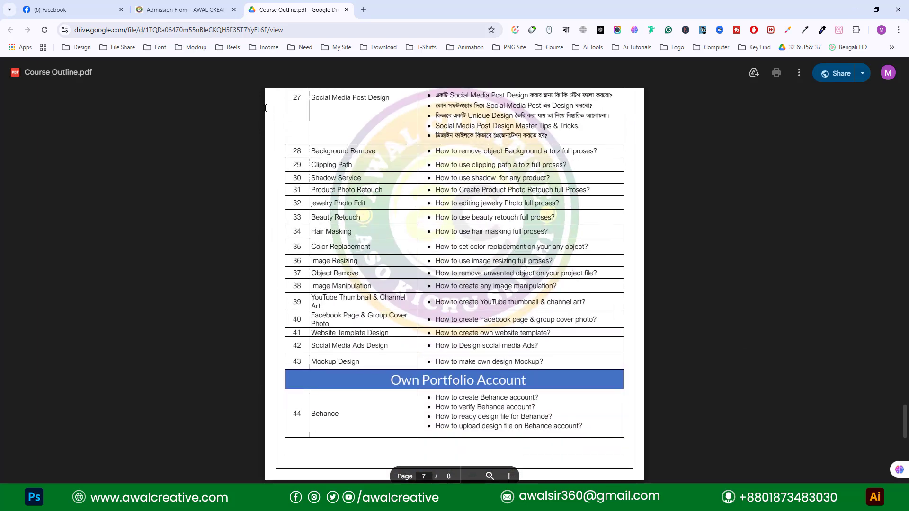
# Step: Return to the Admission From page, open the Apply now form, and read the course details in it
pyautogui.click(185, 9)
pyautogui.scroll(3, 516, 260)
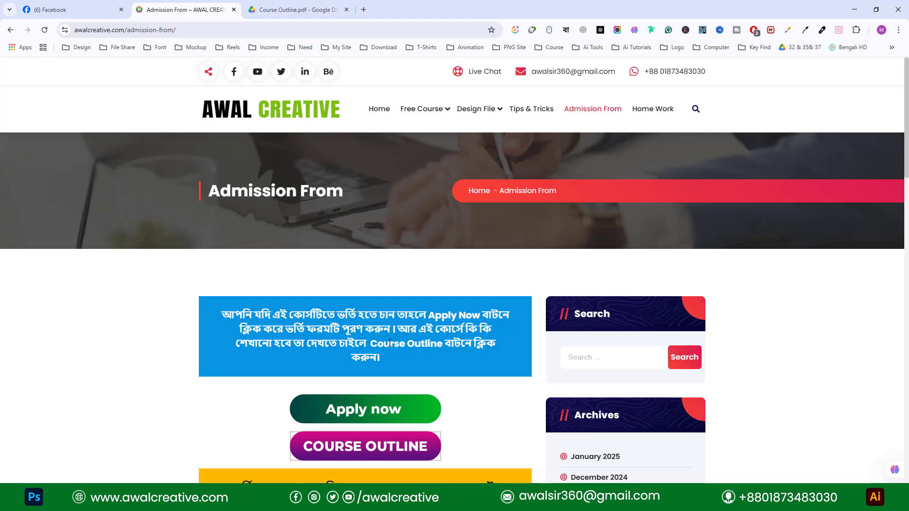
pyautogui.scroll(-2, 458, 367)
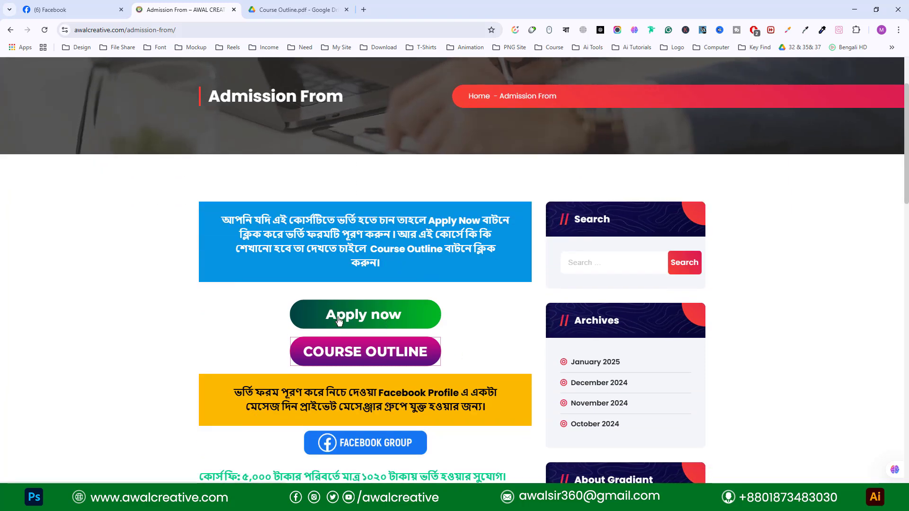
pyautogui.click(338, 321)
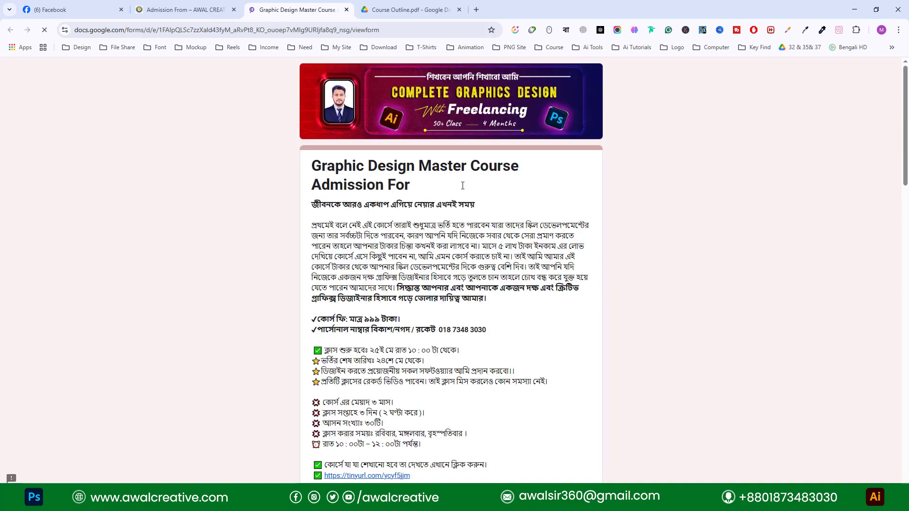
pyautogui.scroll(-2, 481, 172)
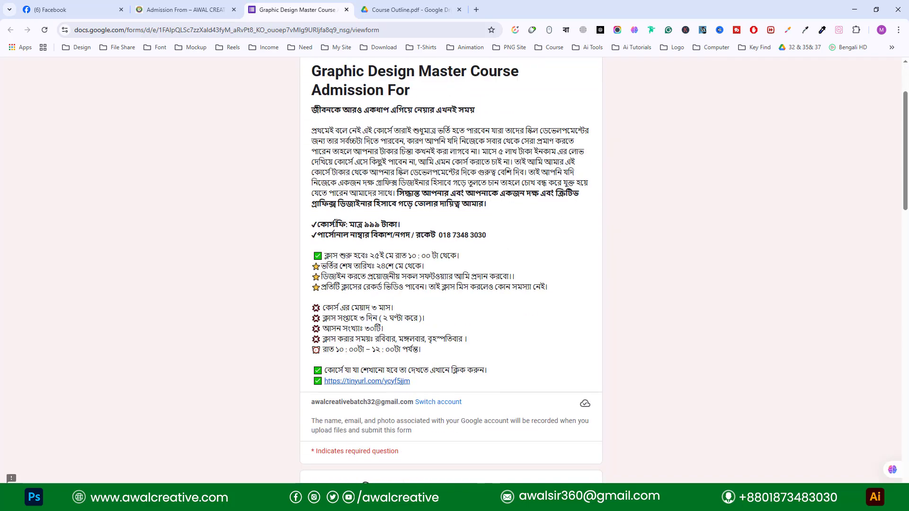
# Step: Review the fee and payment details in the admission form and look through its questions down to the photo upload
pyautogui.moveTo(335, 224); pyautogui.dragTo(495, 234)
pyautogui.scroll(-10, 495, 234)
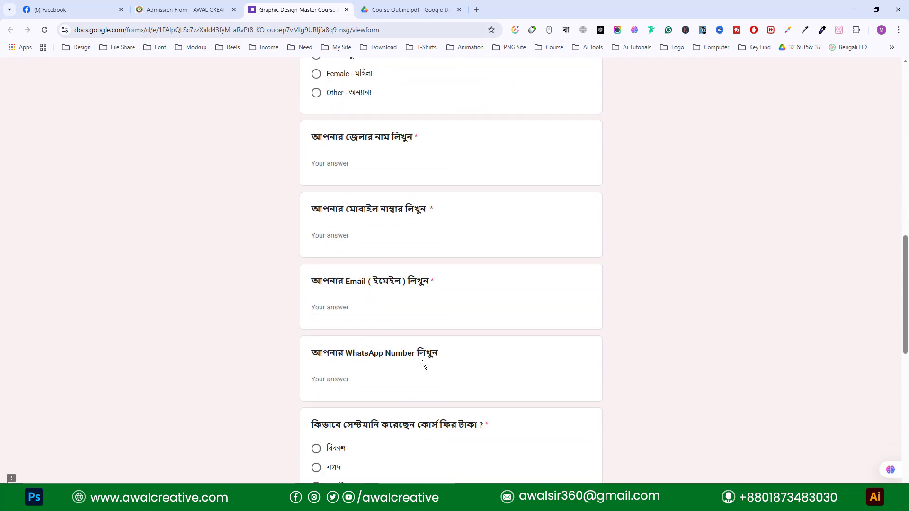
pyautogui.scroll(-10, 422, 359)
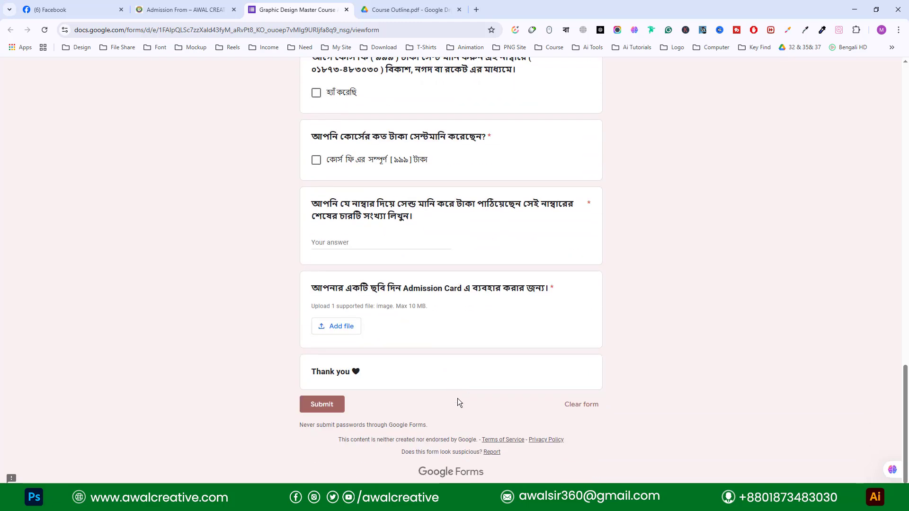
pyautogui.scroll(3, 457, 402)
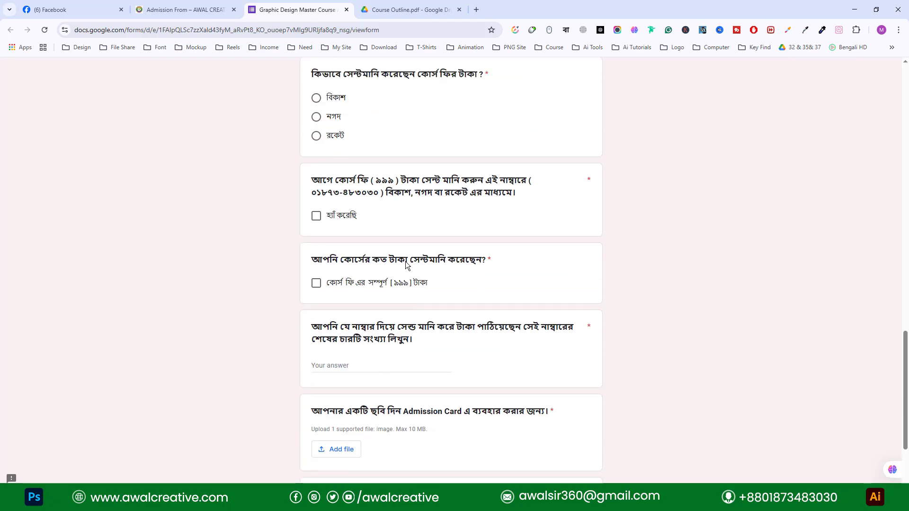
# Step: Close the admission form, course outline and website tabs, and switch from Chrome to the Ac01.ai document in Illustrator
pyautogui.click(346, 9)
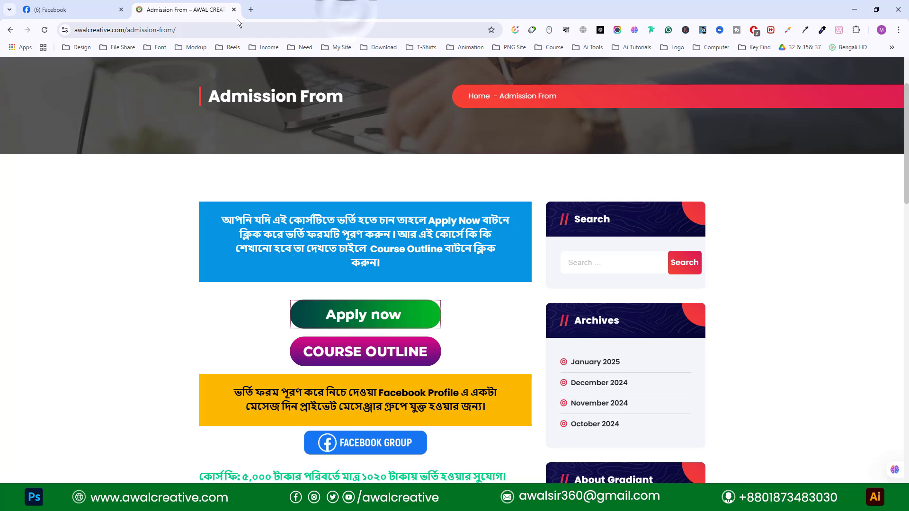
pyautogui.click(346, 10)
pyautogui.click(233, 10)
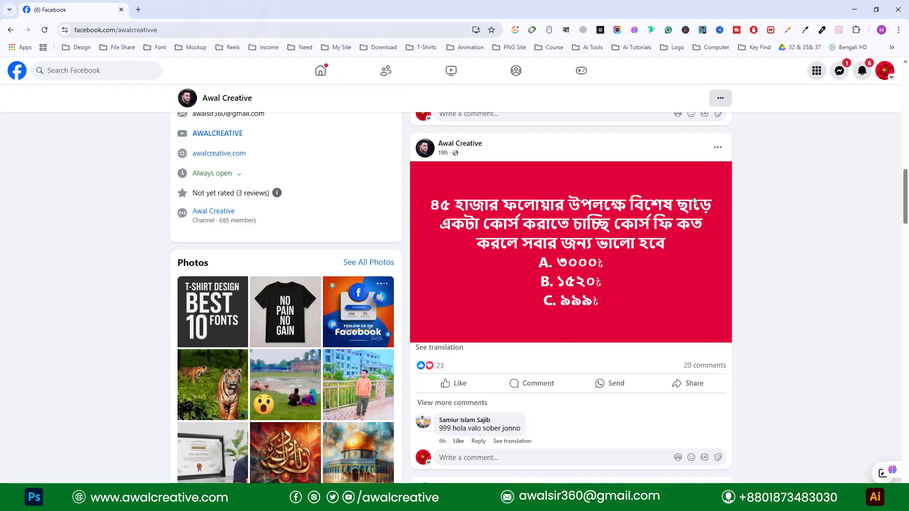
pyautogui.click(855, 9)
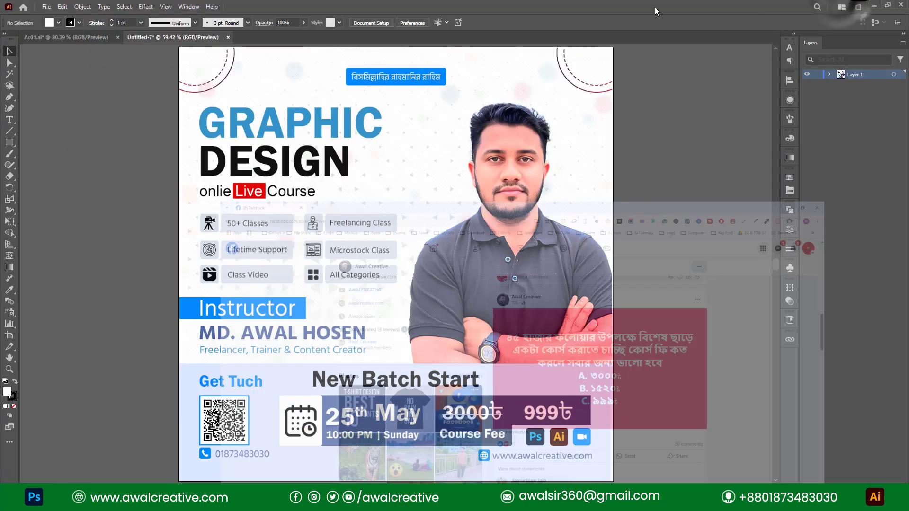
pyautogui.click(86, 39)
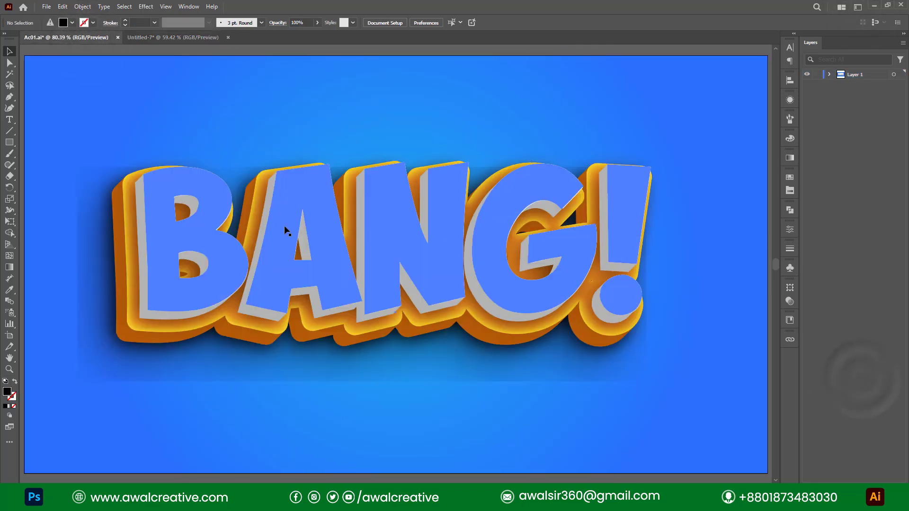
# Step: Create a new Web document named Text Effect, 1920 px wide and 1080 px high
pyautogui.click(46, 7)
pyautogui.click(49, 17)
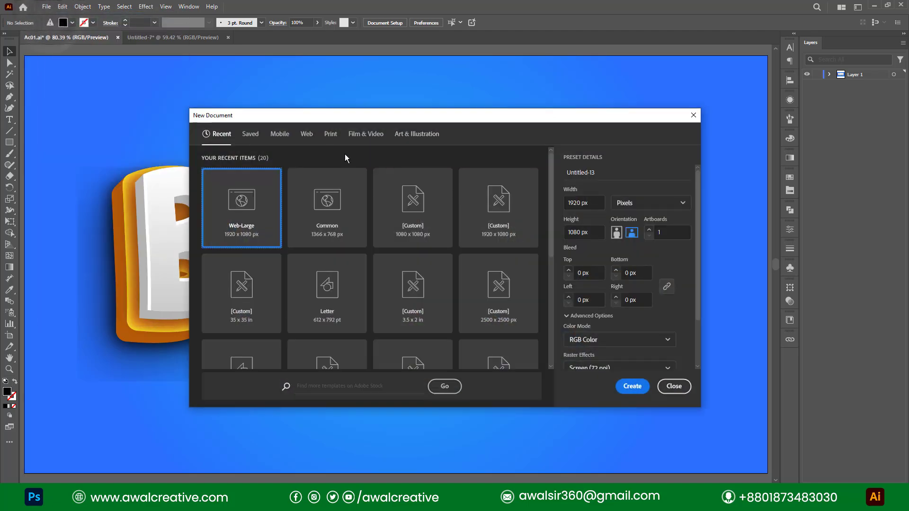
pyautogui.click(307, 135)
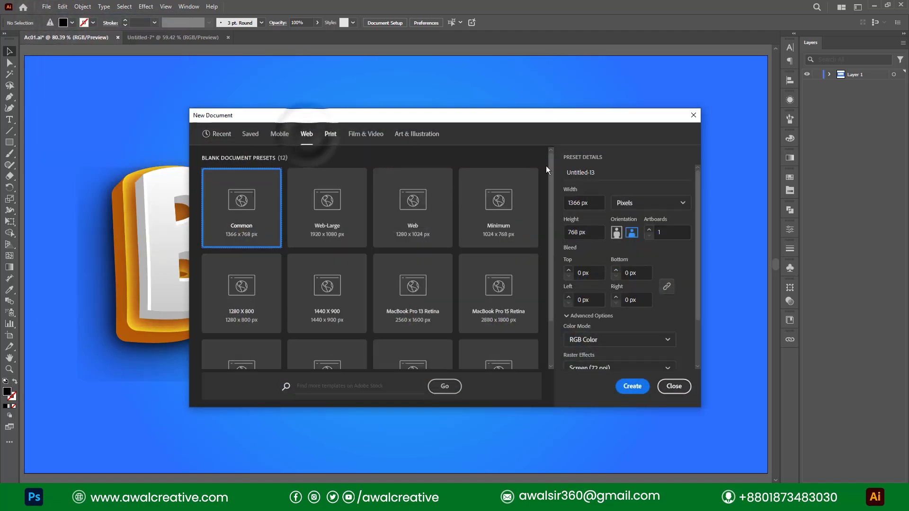
pyautogui.click(594, 200)
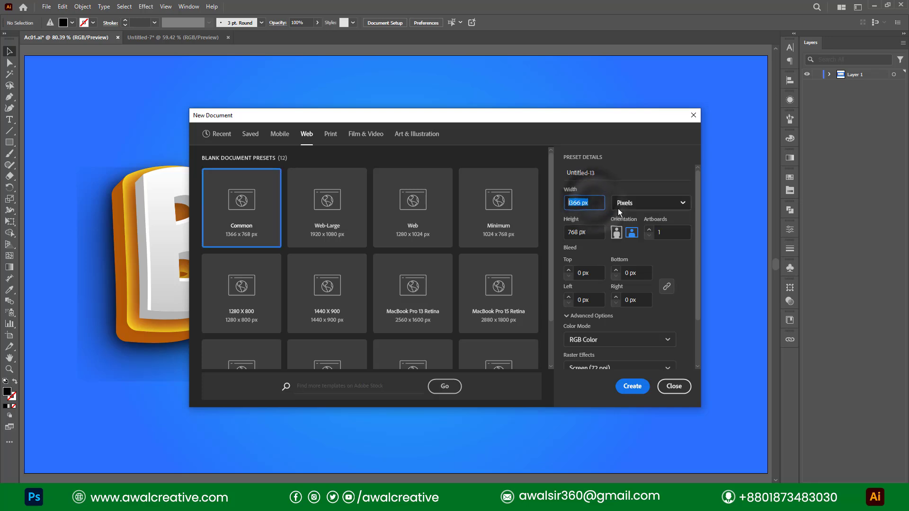
pyautogui.write('1920')
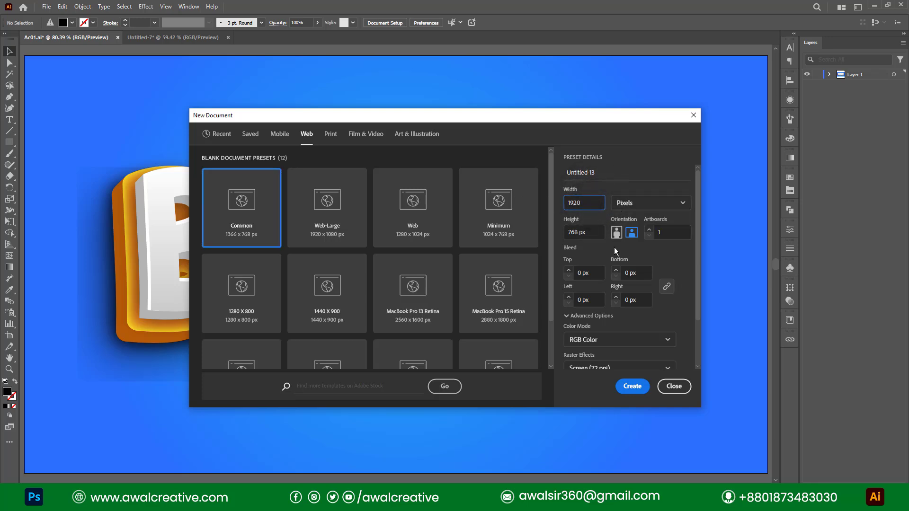
pyautogui.click(593, 235)
pyautogui.click(611, 172)
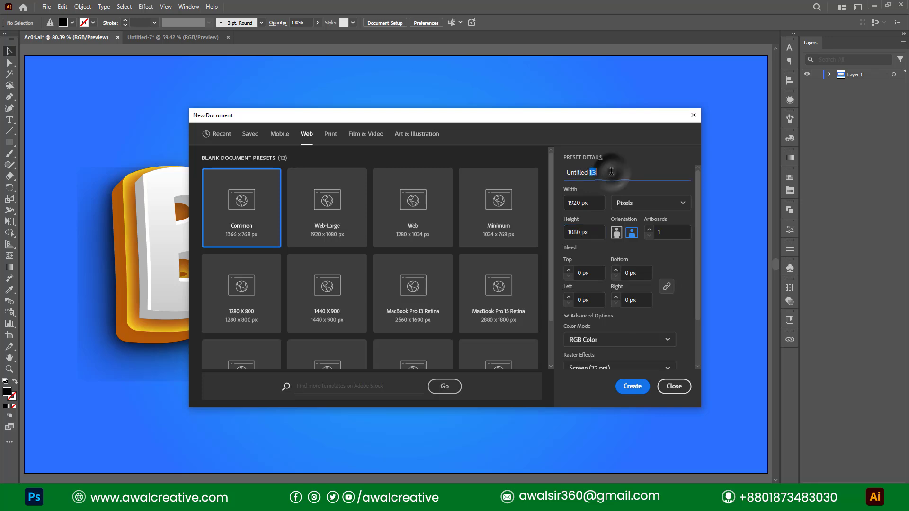
pyautogui.write('Te')
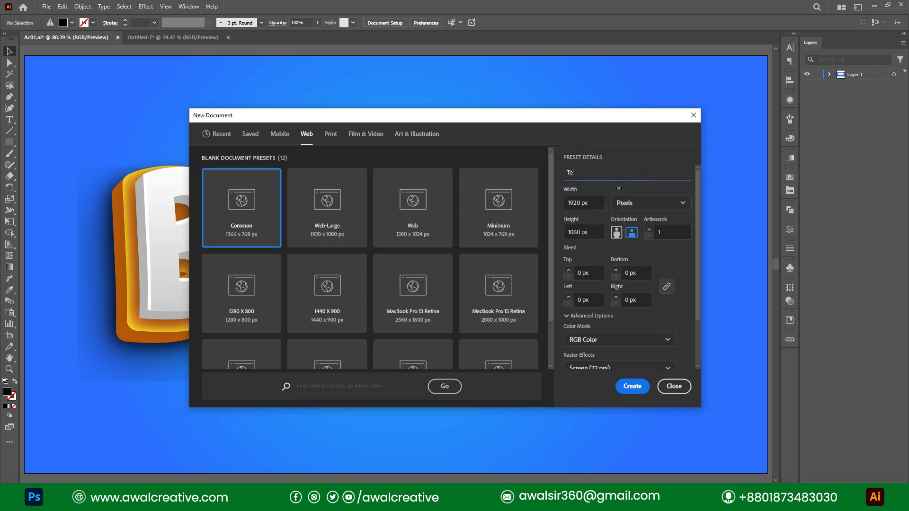
pyautogui.write('xt Effect')
pyautogui.click(630, 388)
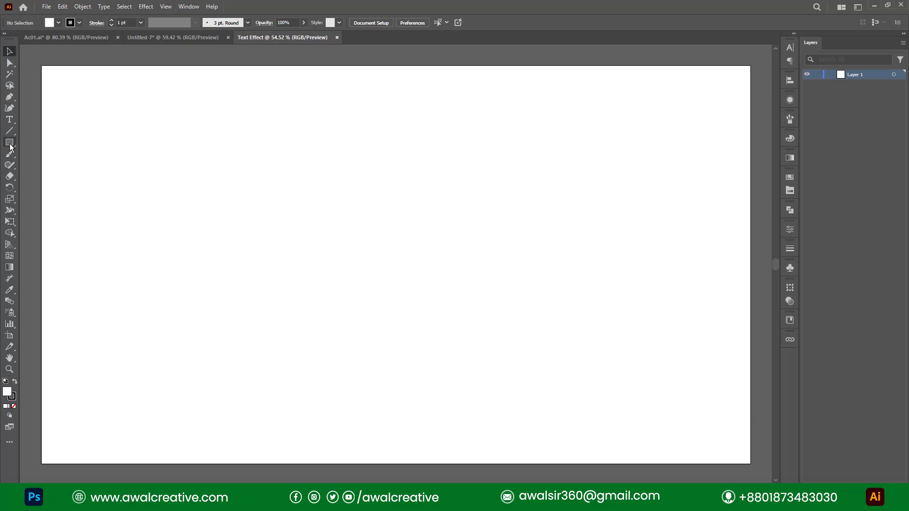
# Step: Create a 1920 x 1080 px rectangle with no stroke and a light blue fill (R=41 G=171 B=226)
pyautogui.click(79, 23)
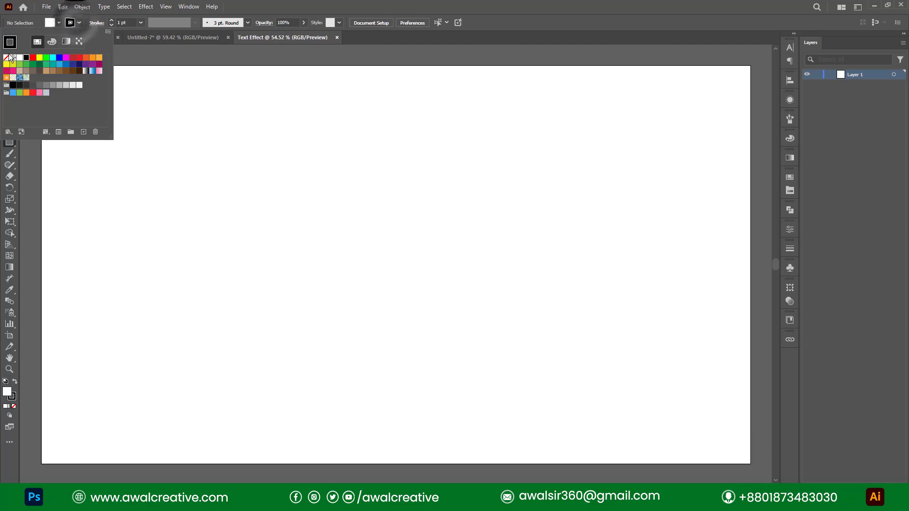
pyautogui.click(7, 58)
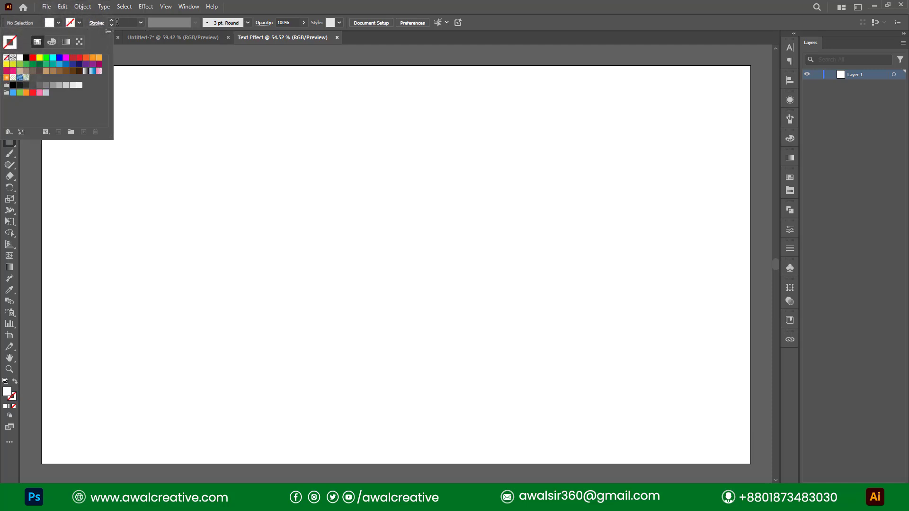
pyautogui.click(59, 22)
pyautogui.click(58, 23)
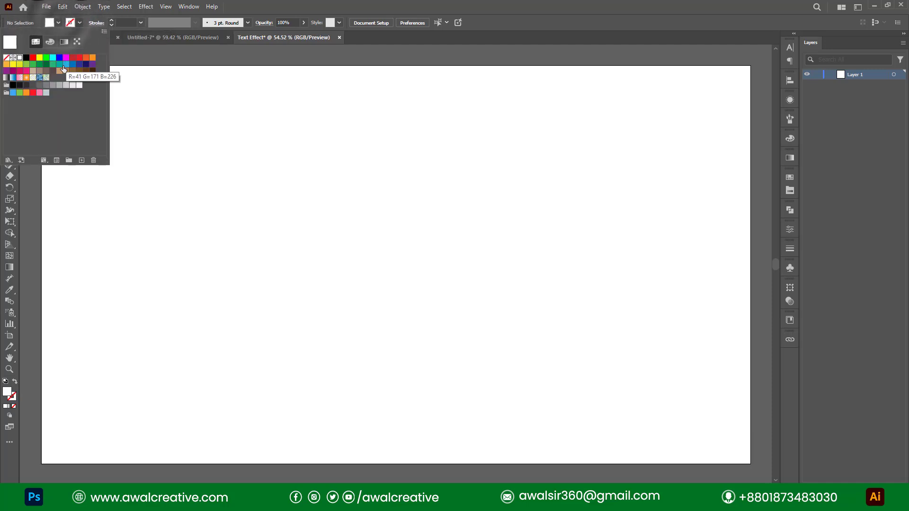
pyautogui.click(63, 67)
pyautogui.click(400, 279)
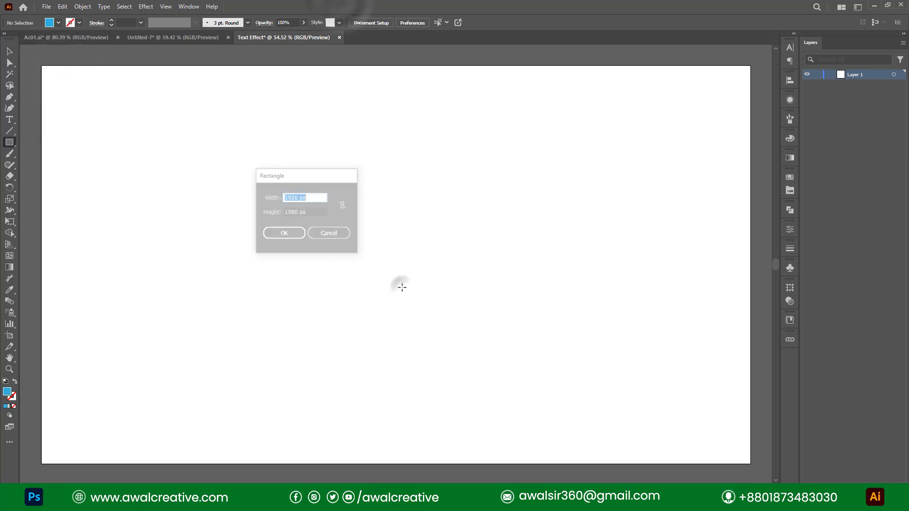
pyautogui.click(310, 212)
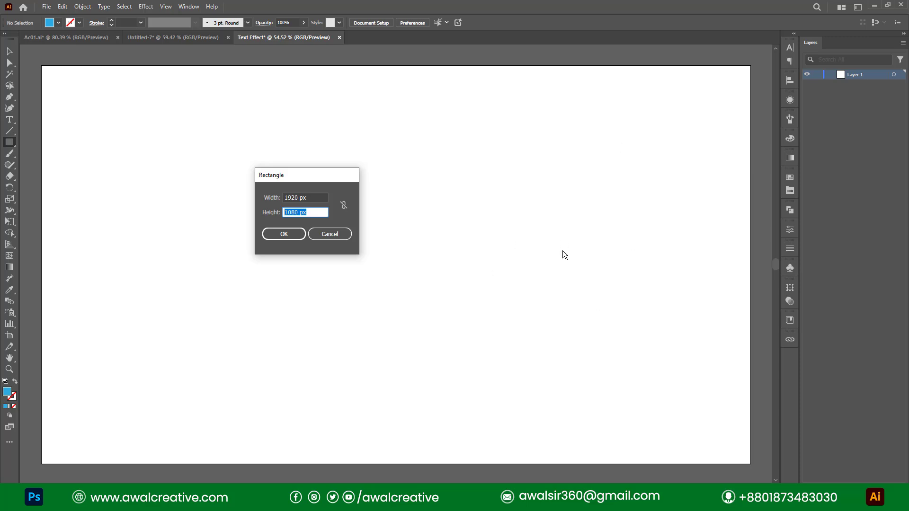
pyautogui.click(283, 234)
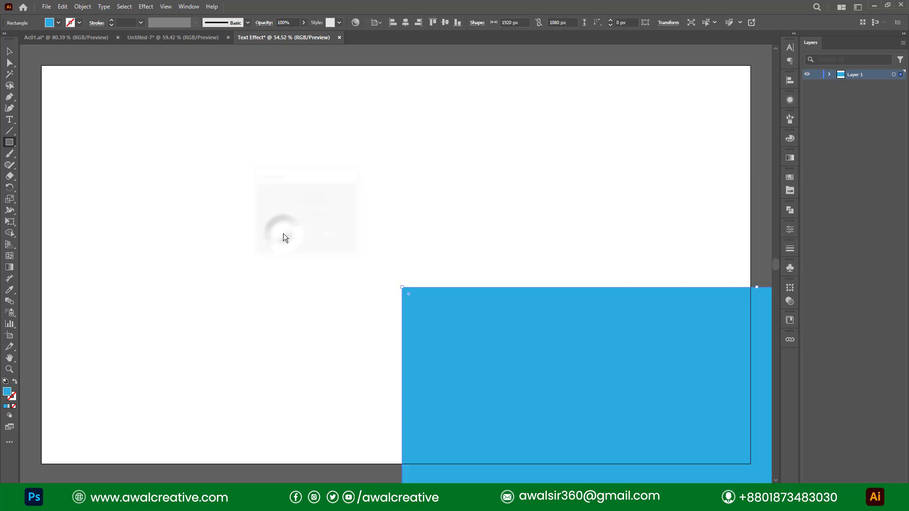
# Step: Center the blue rectangle vertically and horizontally on the artboard, and deselect it
pyautogui.click(446, 24)
pyautogui.click(405, 23)
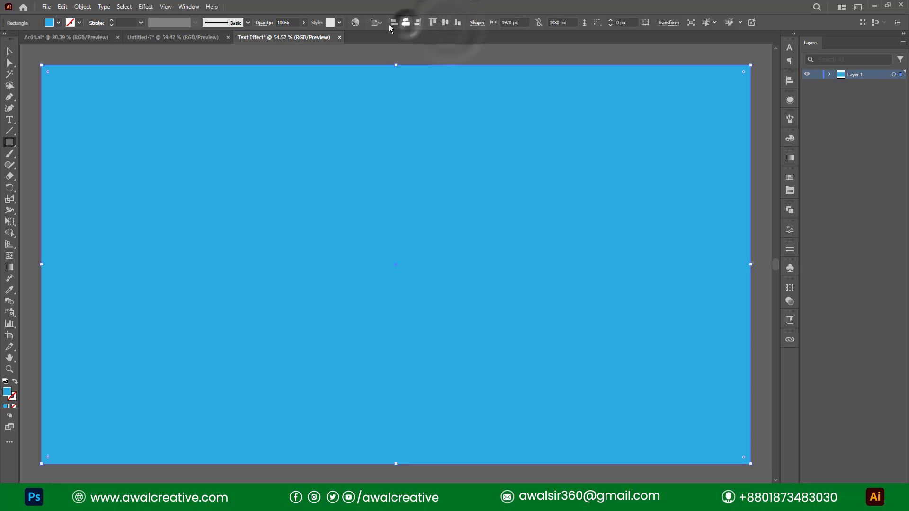
pyautogui.click(8, 52)
pyautogui.click(74, 56)
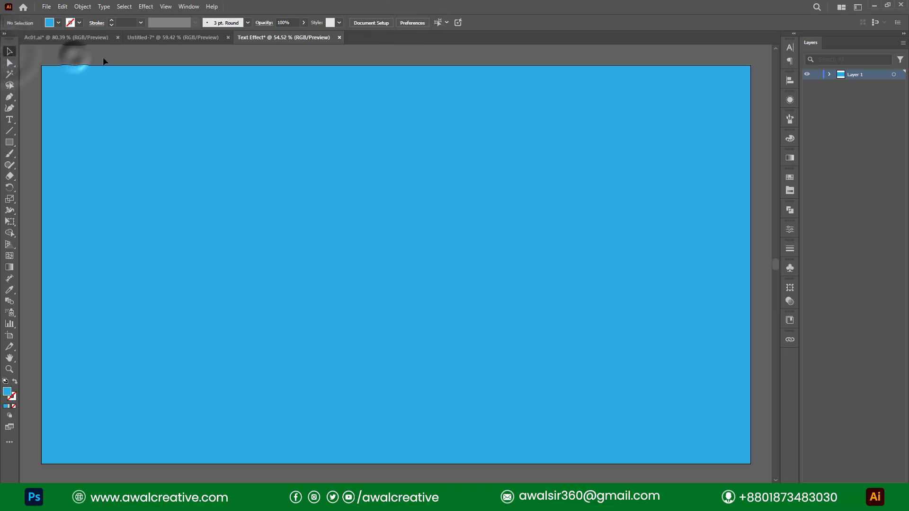
# Step: Fill the background rectangle with the default white-to-black linear gradient
pyautogui.click(387, 204)
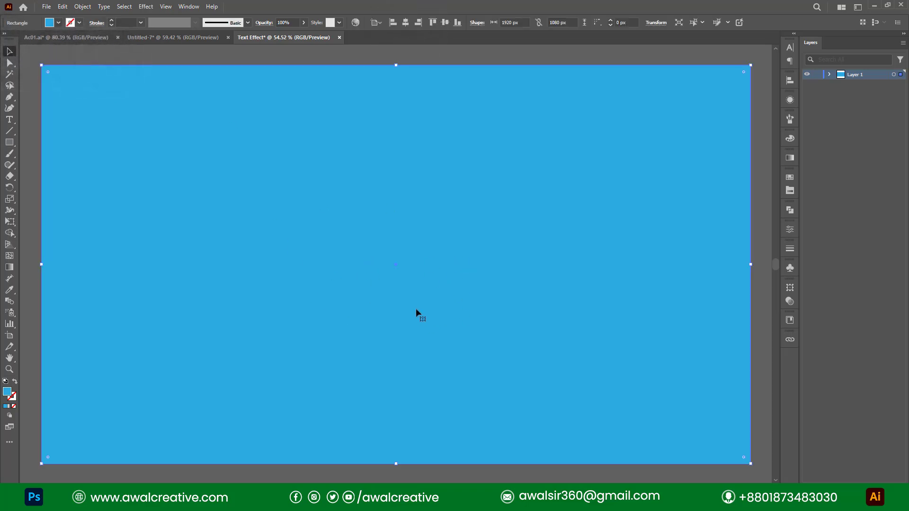
pyautogui.click(188, 7)
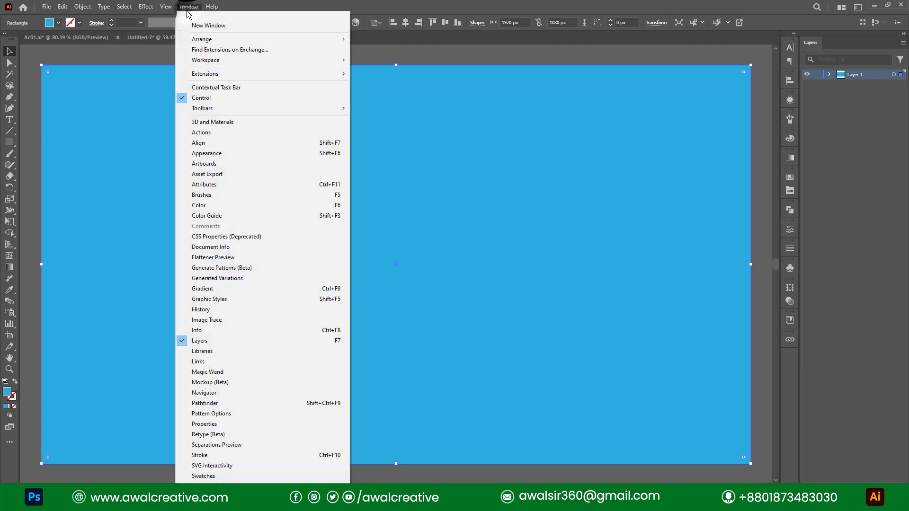
pyautogui.click(237, 289)
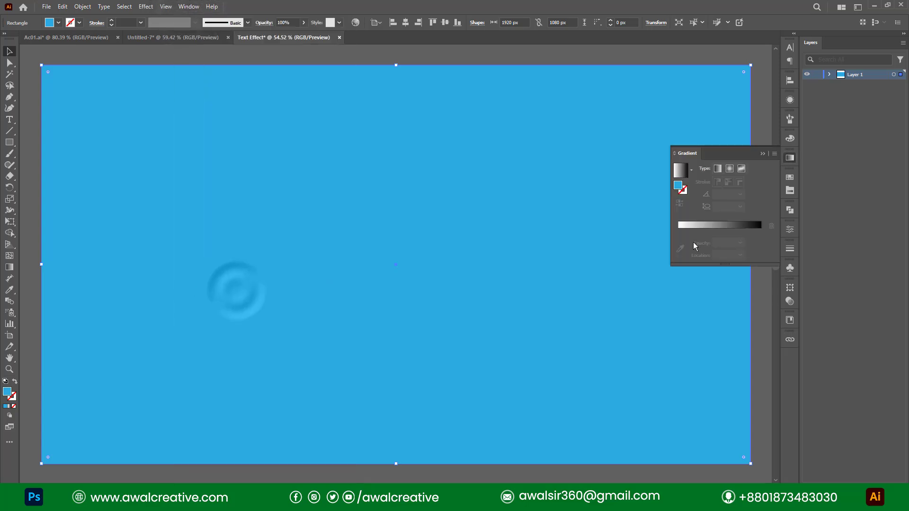
pyautogui.click(681, 172)
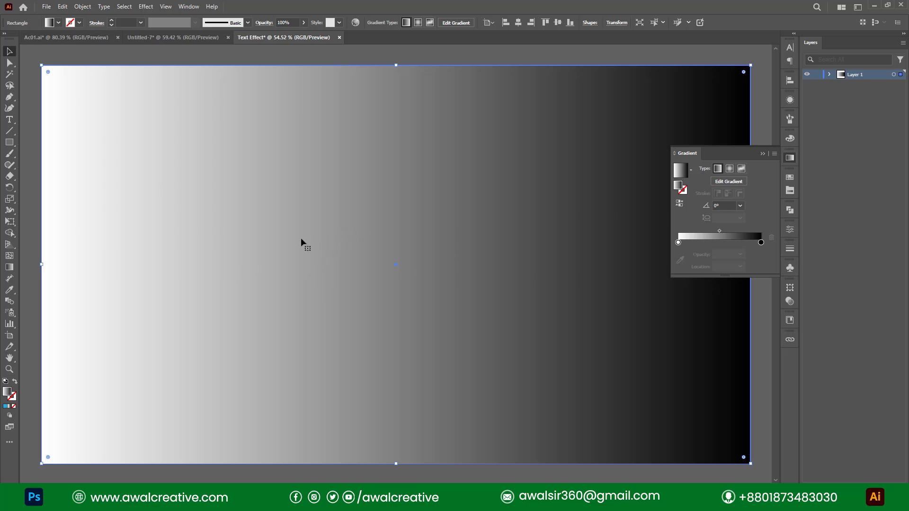
# Step: Show the document's swatches and close the Awal Creative swatch library
pyautogui.click(189, 6)
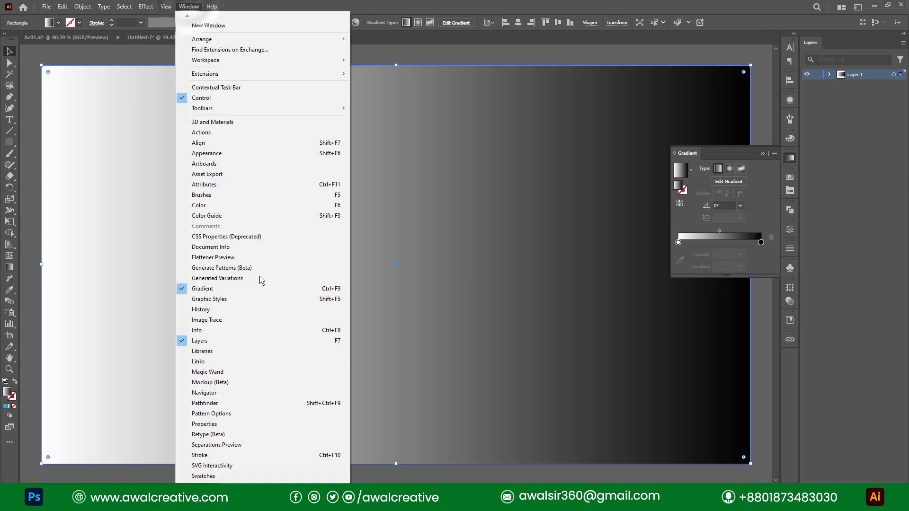
pyautogui.click(226, 476)
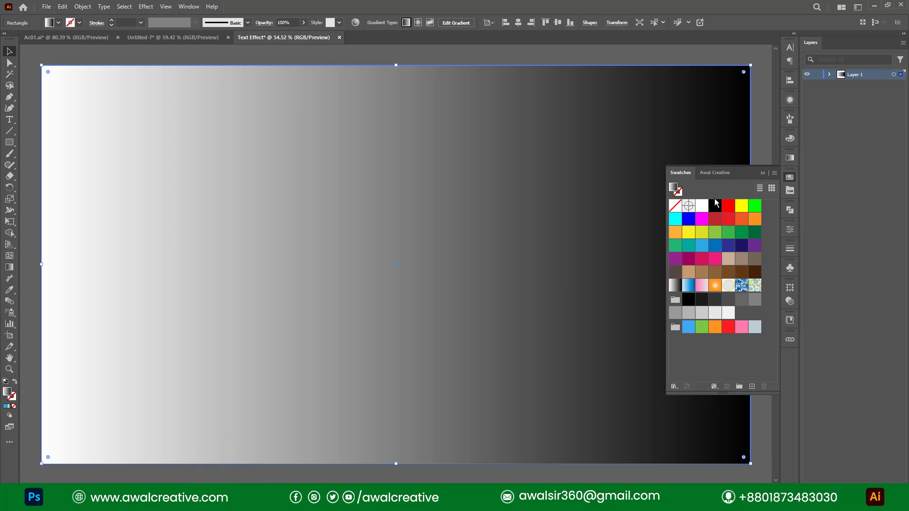
pyautogui.click(715, 173)
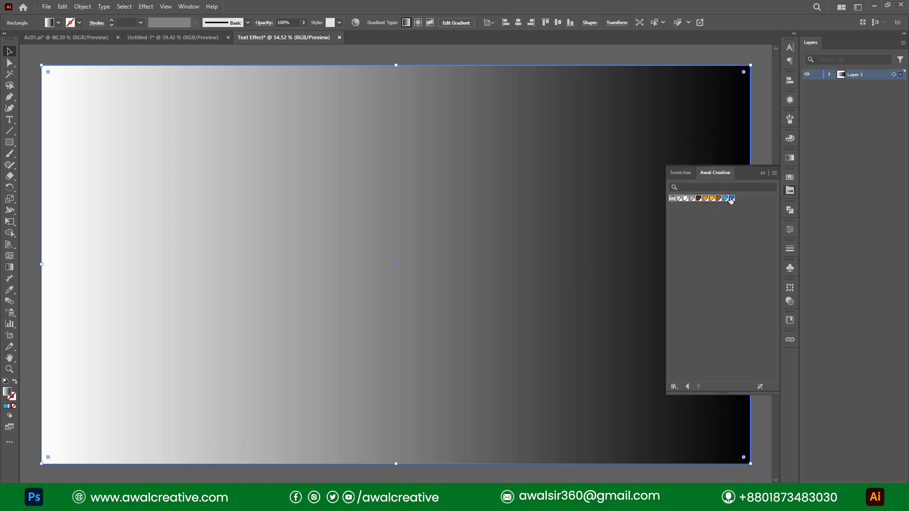
pyautogui.rightClick(712, 174)
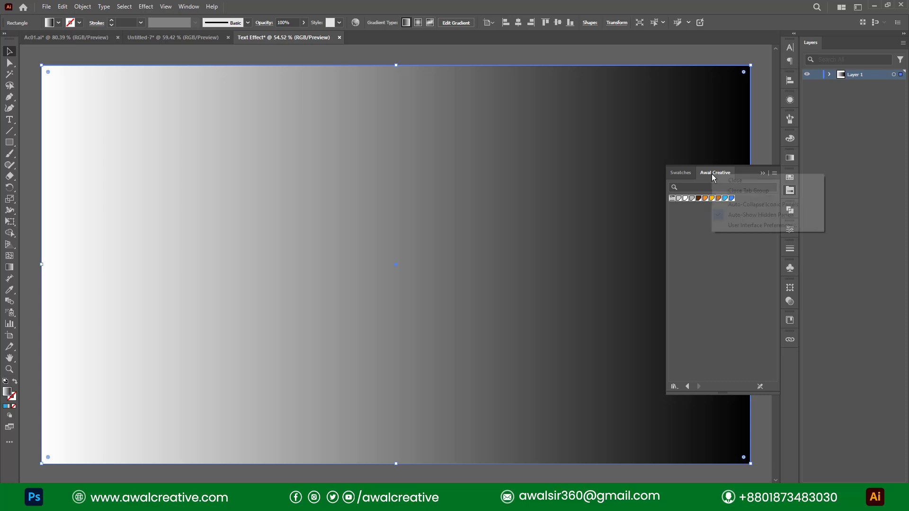
pyautogui.click(741, 184)
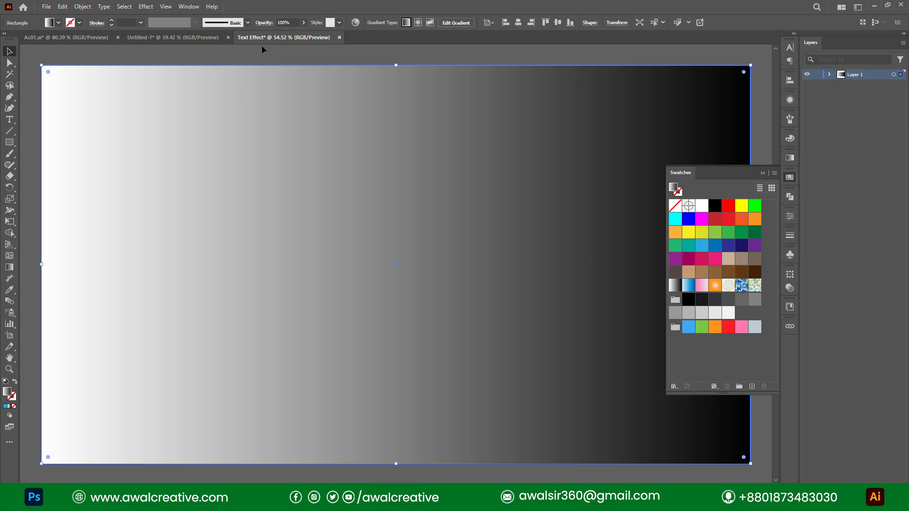
# Step: Load the Awal Creative.ase swatch library from the New folder on the Desktop
pyautogui.click(673, 387)
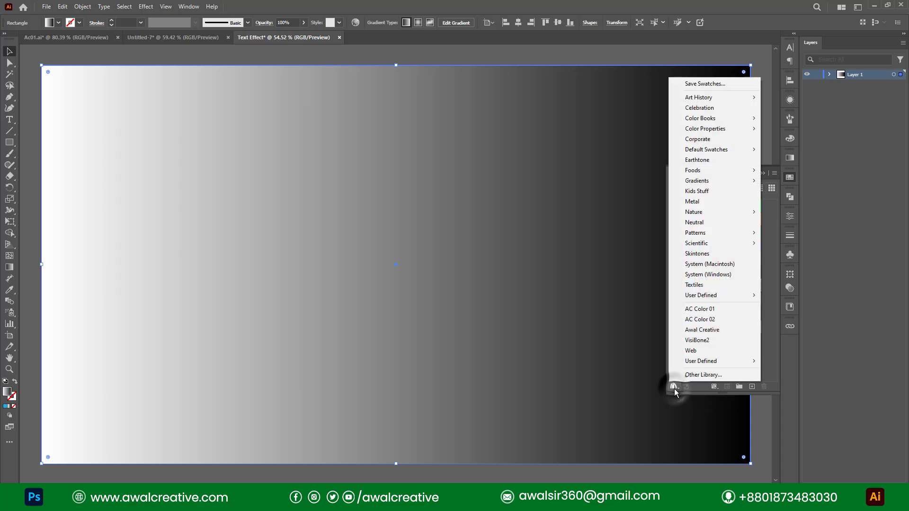
pyautogui.click(702, 375)
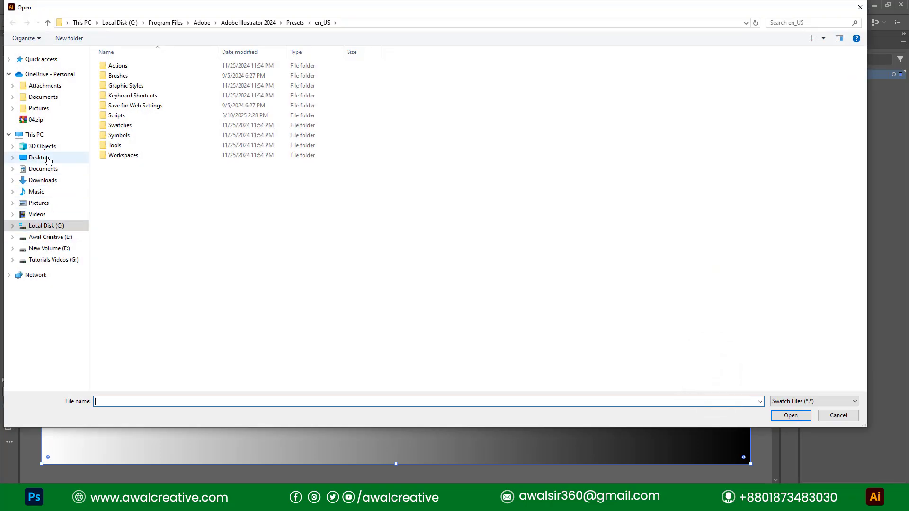
pyautogui.click(44, 158)
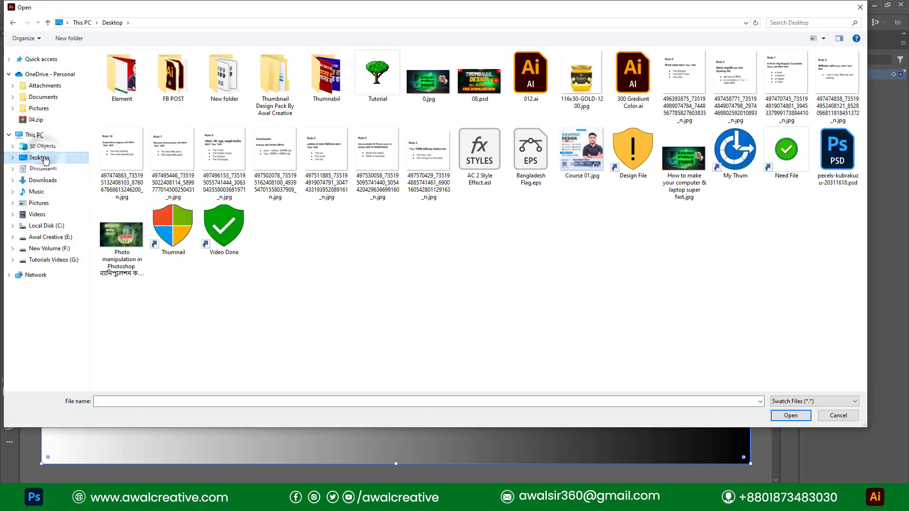
pyautogui.doubleClick(218, 76)
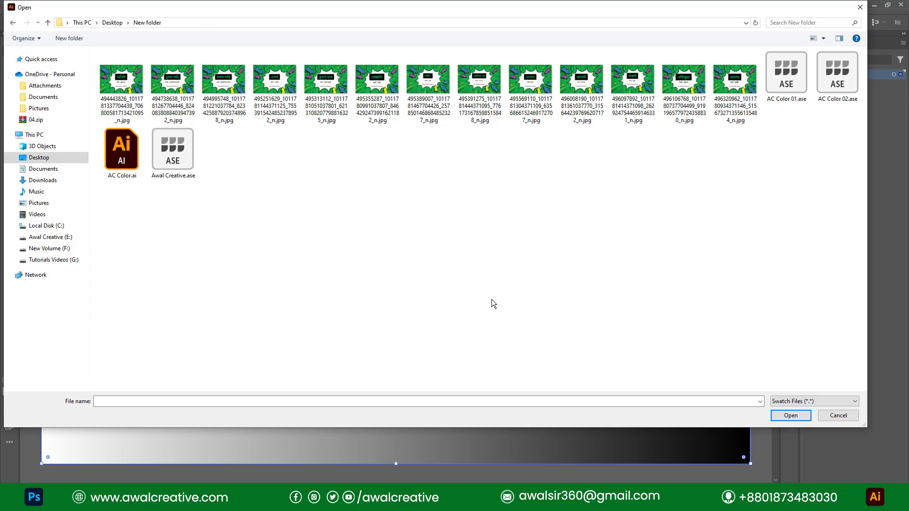
pyautogui.click(183, 159)
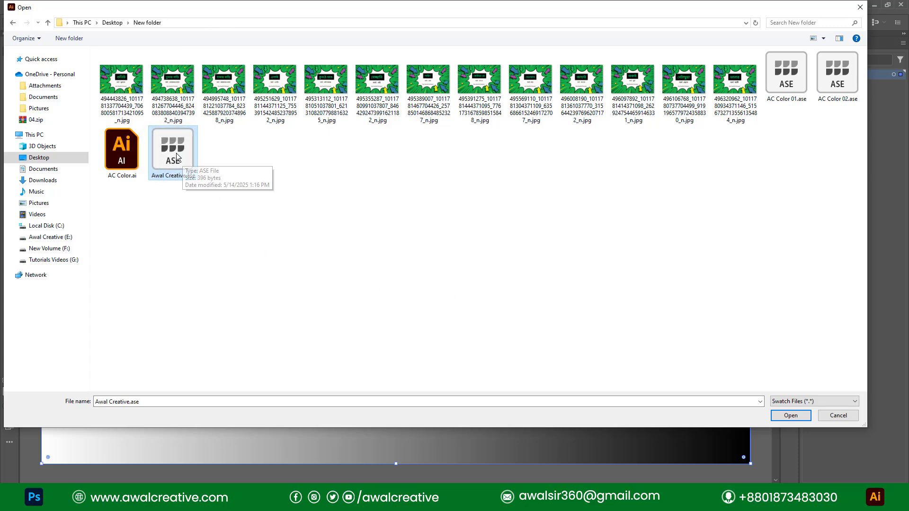
pyautogui.click(785, 416)
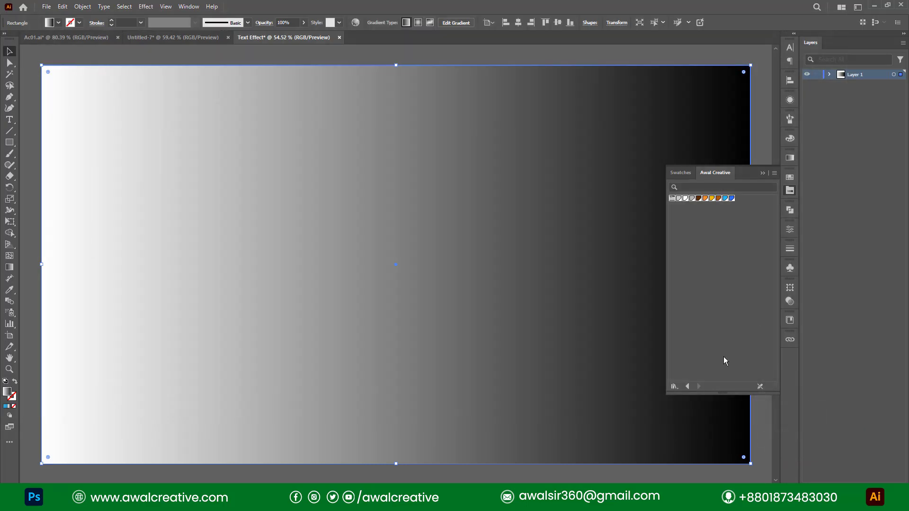
# Step: Add the Awal Creative library's whole colour group to the document's swatches and show them
pyautogui.click(680, 173)
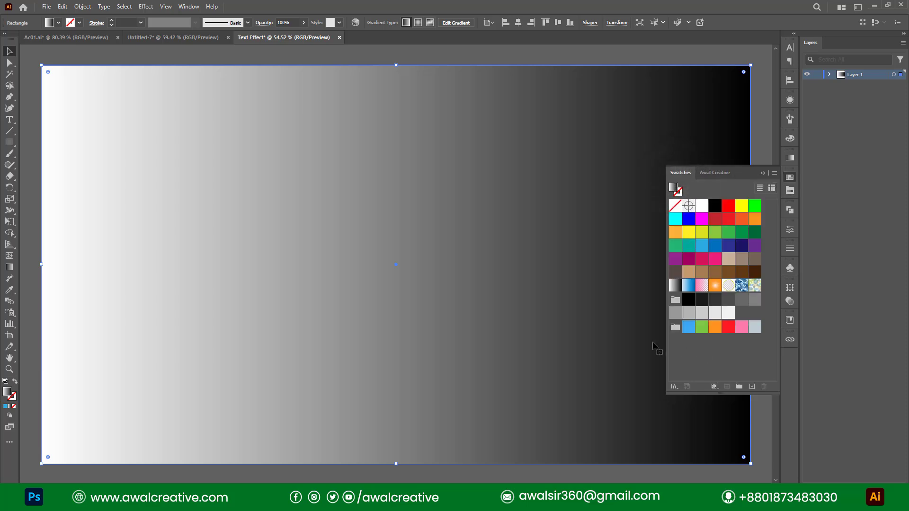
pyautogui.click(717, 173)
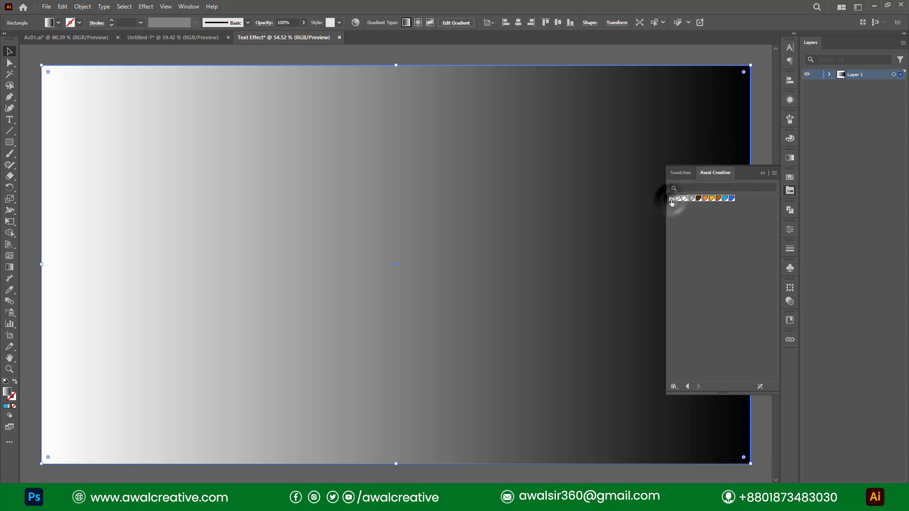
pyautogui.click(680, 174)
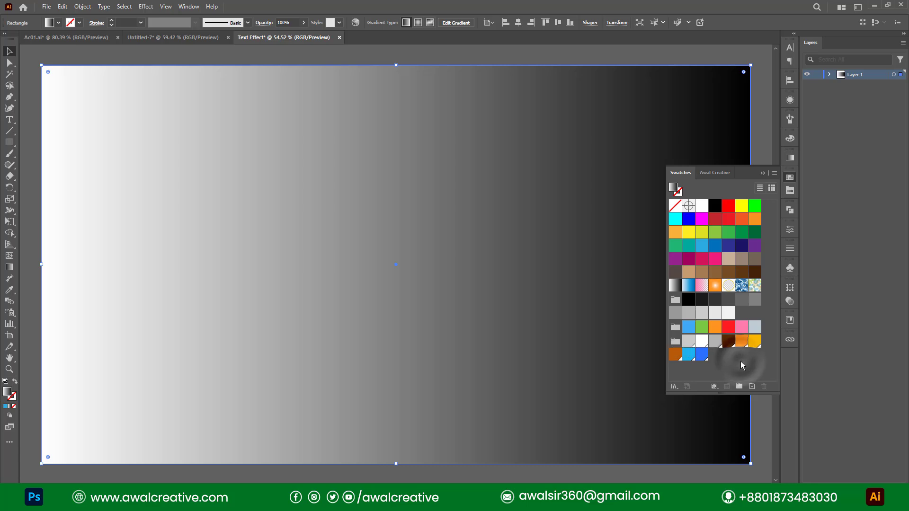
# Step: Change the background rectangle's gradient to radial and set its outer black stop to the Awal Creative group's darker blue swatch
pyautogui.click(790, 158)
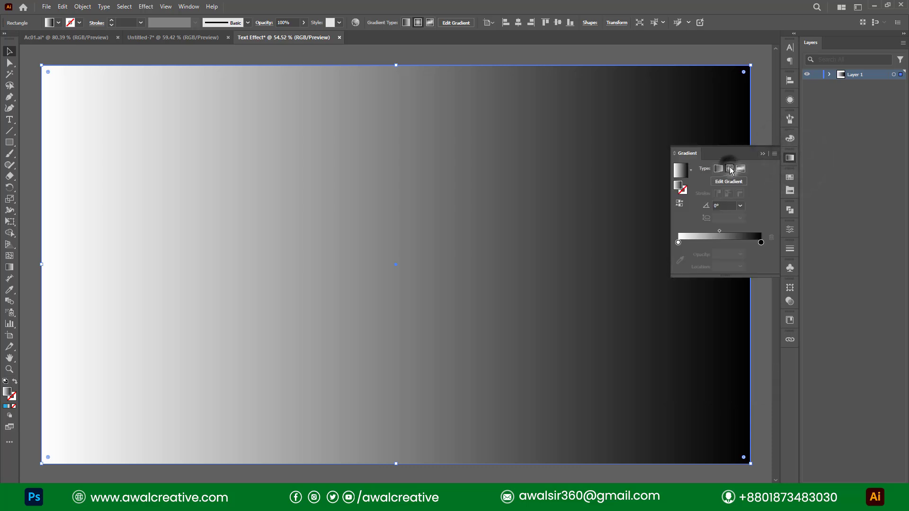
pyautogui.click(730, 169)
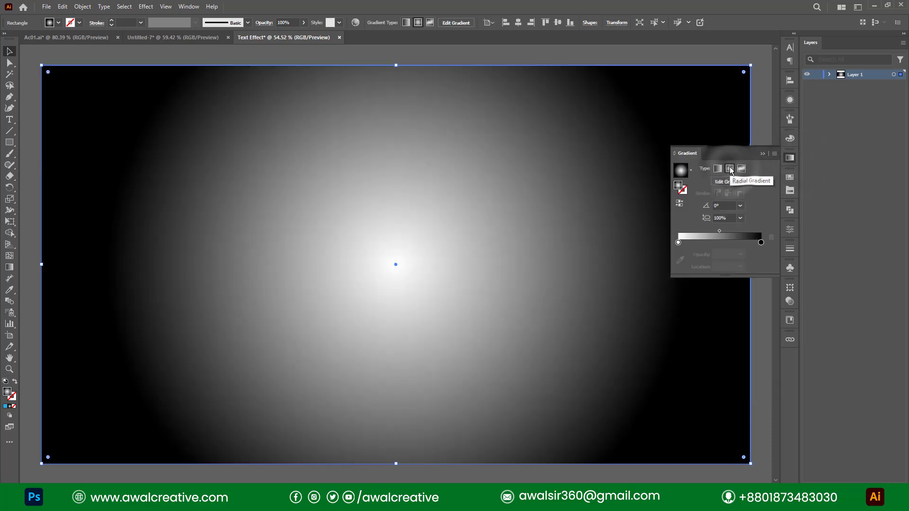
pyautogui.doubleClick(761, 242)
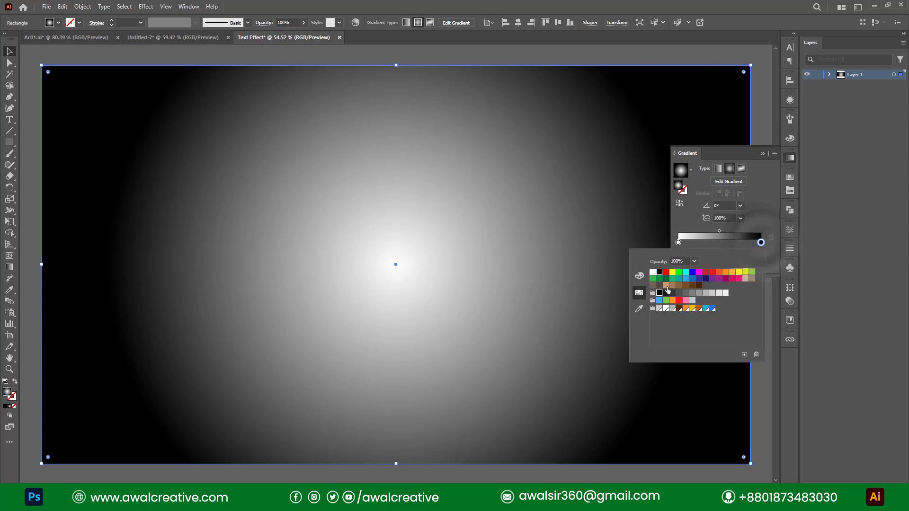
pyautogui.click(712, 309)
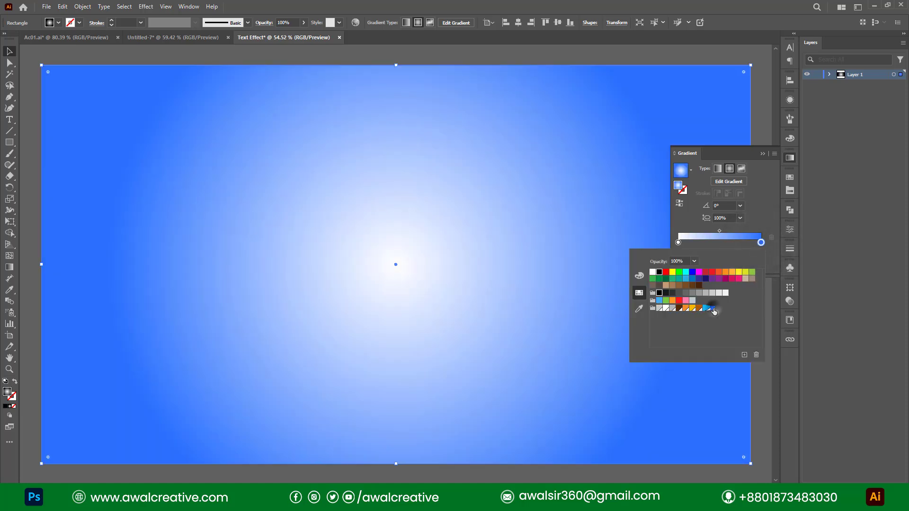
pyautogui.click(678, 242)
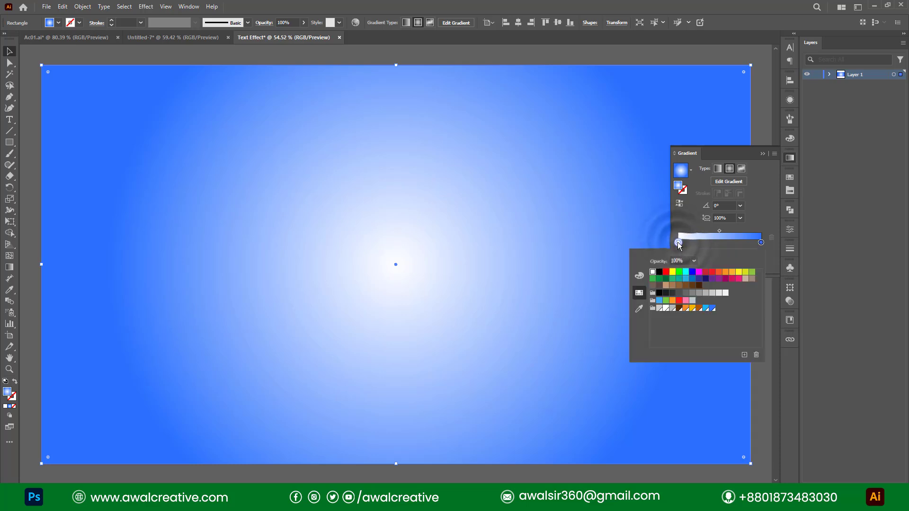
pyautogui.click(639, 275)
pyautogui.click(639, 292)
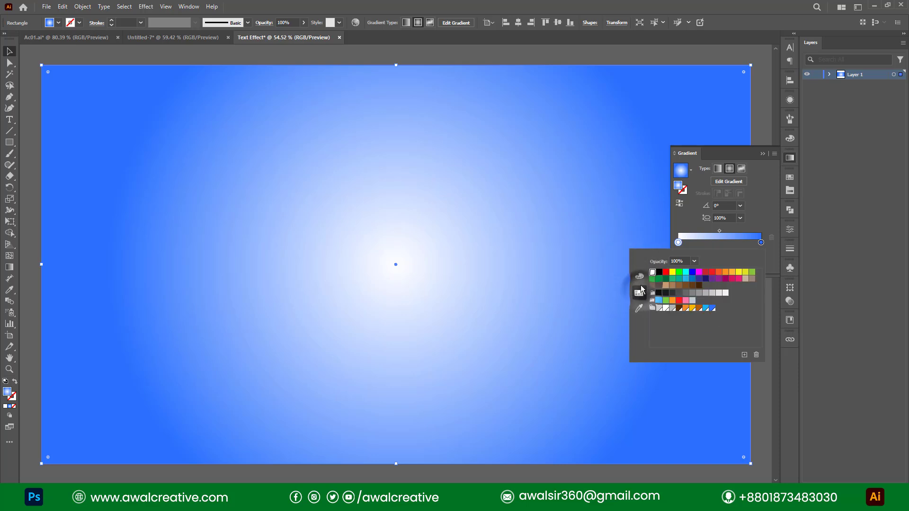
pyautogui.click(639, 276)
pyautogui.click(644, 310)
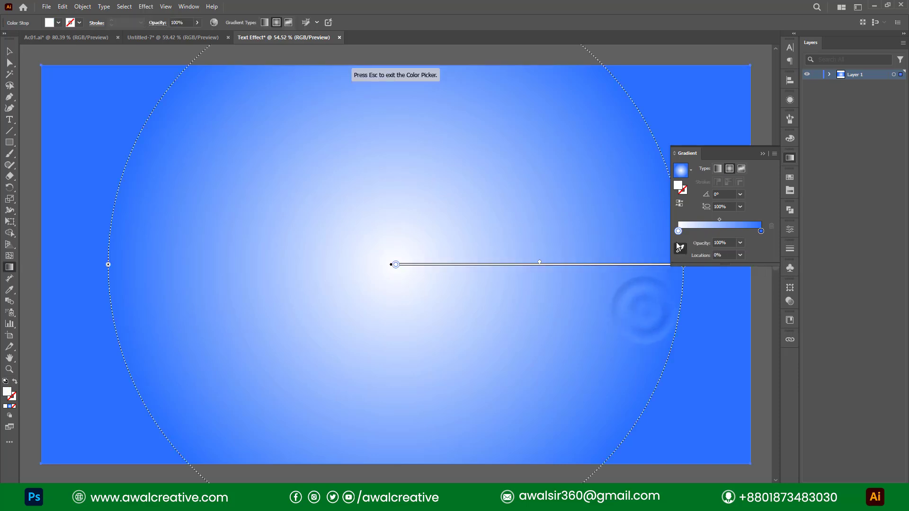
pyautogui.click(680, 250)
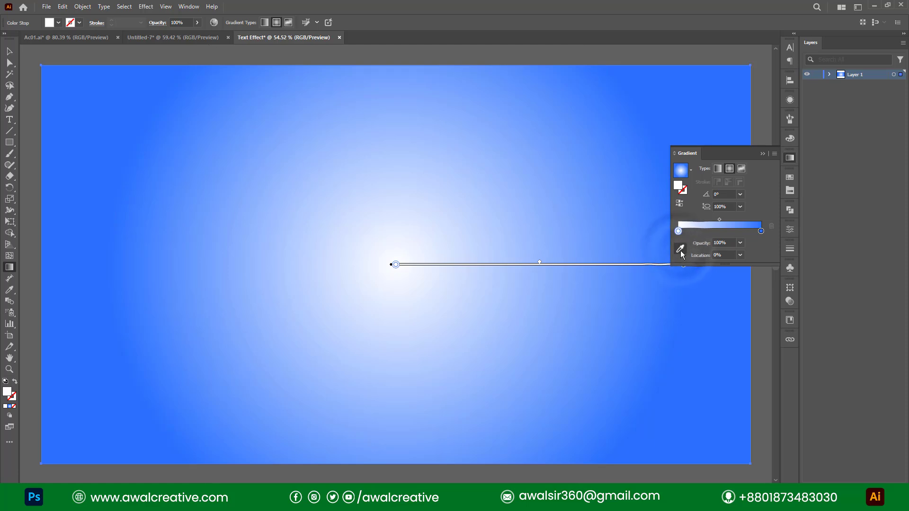
# Step: Set the radial gradient's inner white stop to the Awal Creative group's light blue swatch, and deselect the background rectangle
pyautogui.doubleClick(679, 231)
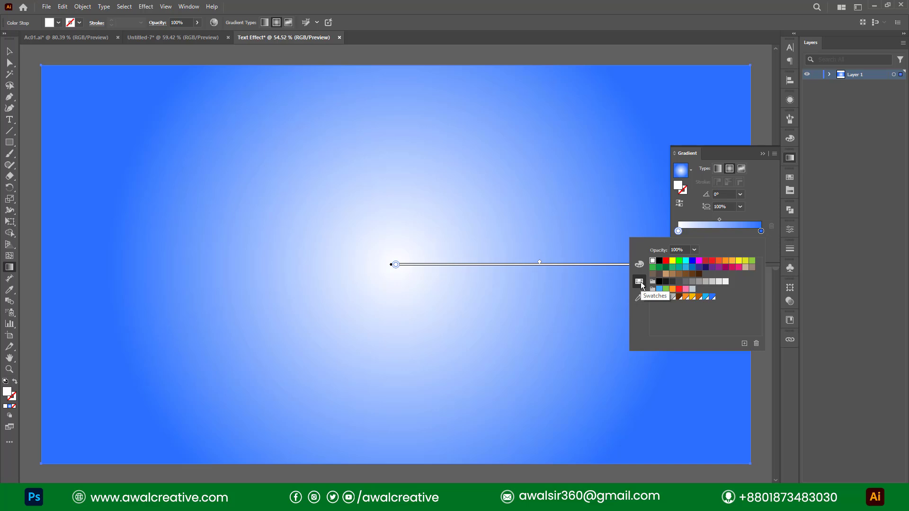
pyautogui.click(707, 296)
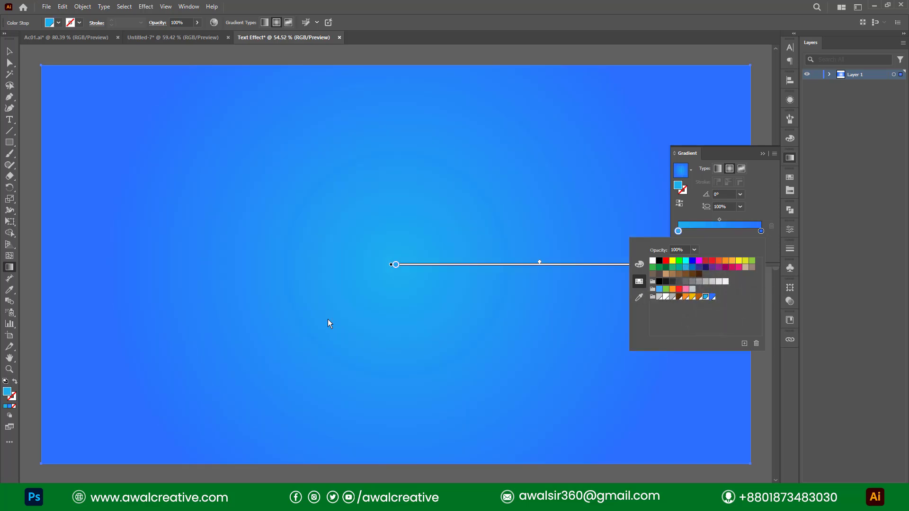
pyautogui.click(766, 153)
pyautogui.click(762, 153)
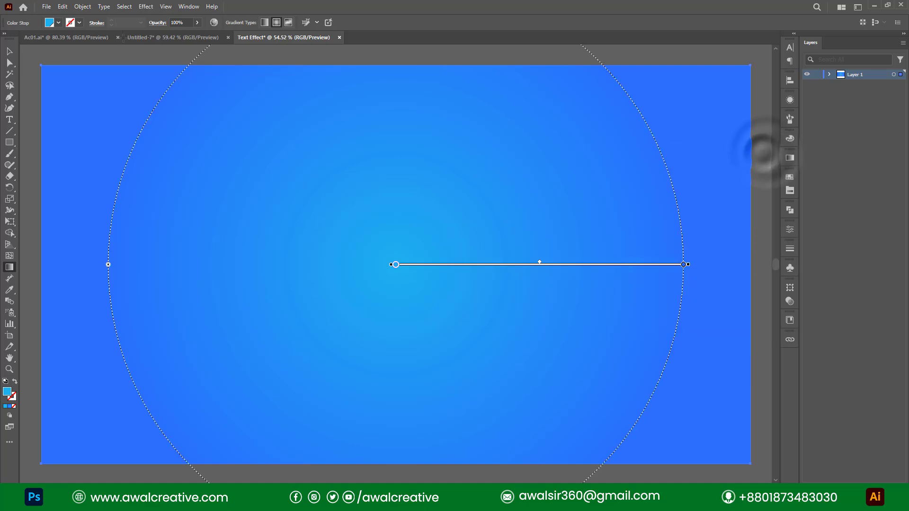
pyautogui.click(9, 51)
pyautogui.click(81, 72)
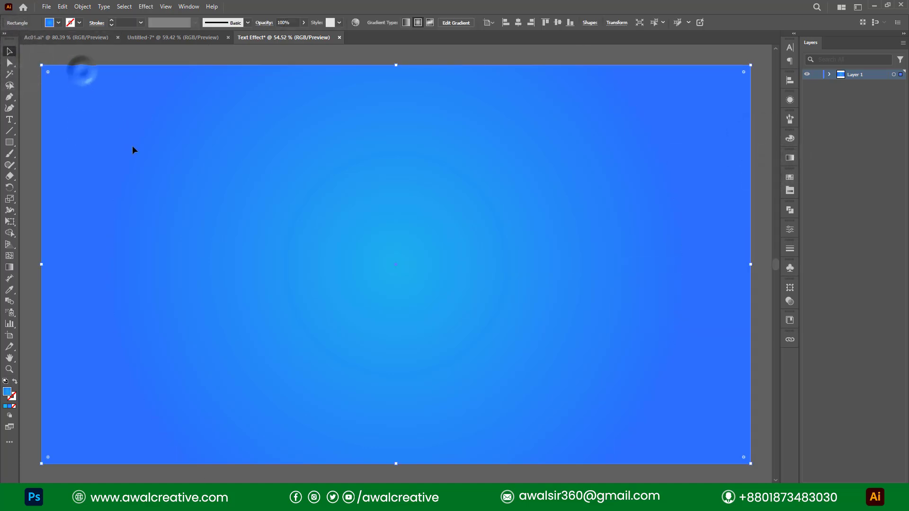
pyautogui.hotkey('ctrl', 'shift', 'a')
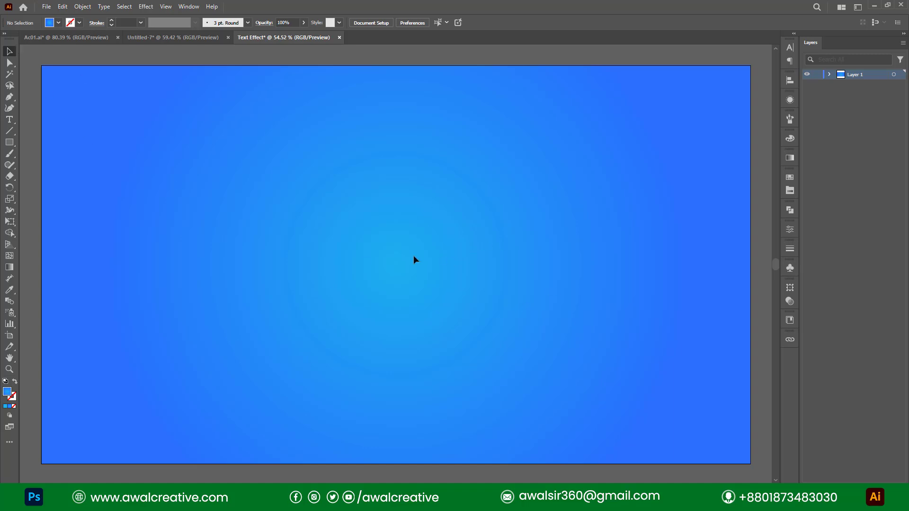
# Step: Add the text "BANG!" near the middle of the artboard and scale it up to a font size of about 204 pt
pyautogui.click(10, 120)
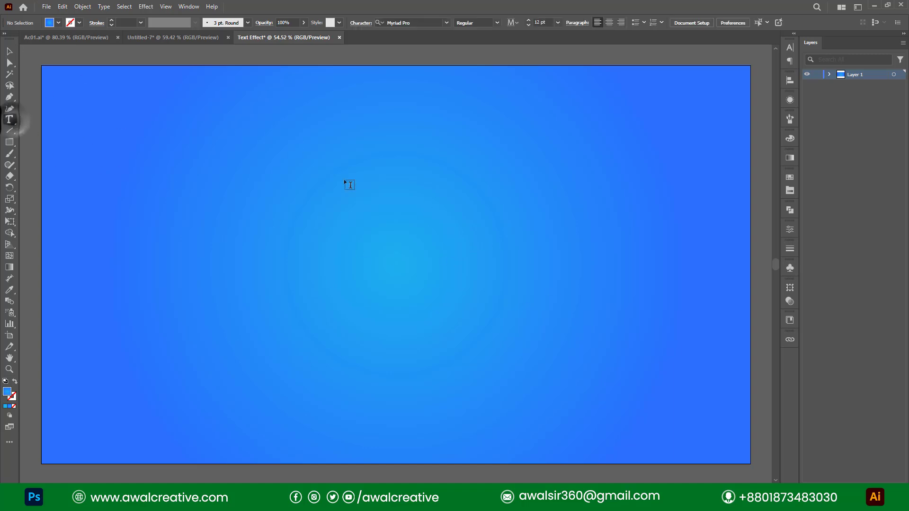
pyautogui.click(373, 269)
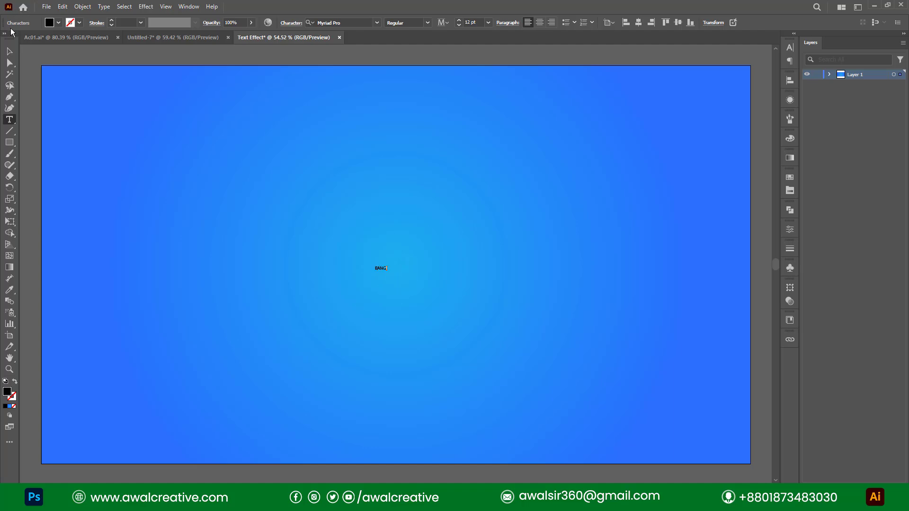
pyautogui.click(9, 51)
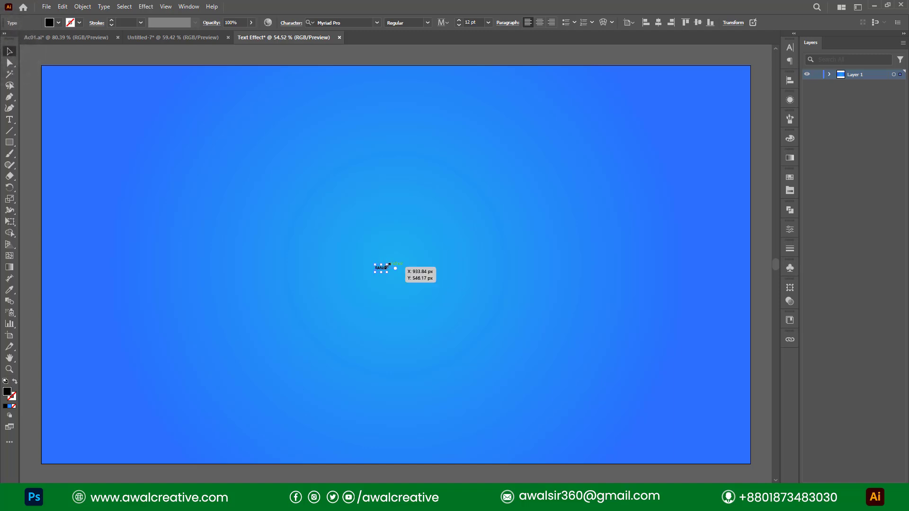
pyautogui.moveTo(388, 265); pyautogui.dragTo(615, 201)
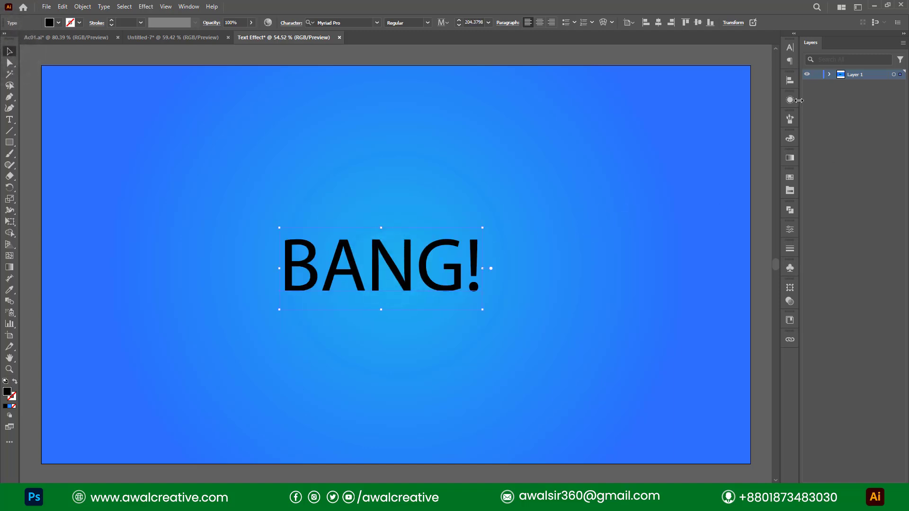
# Step: Set the font size of the BANG! text to 260 pt
pyautogui.click(789, 48)
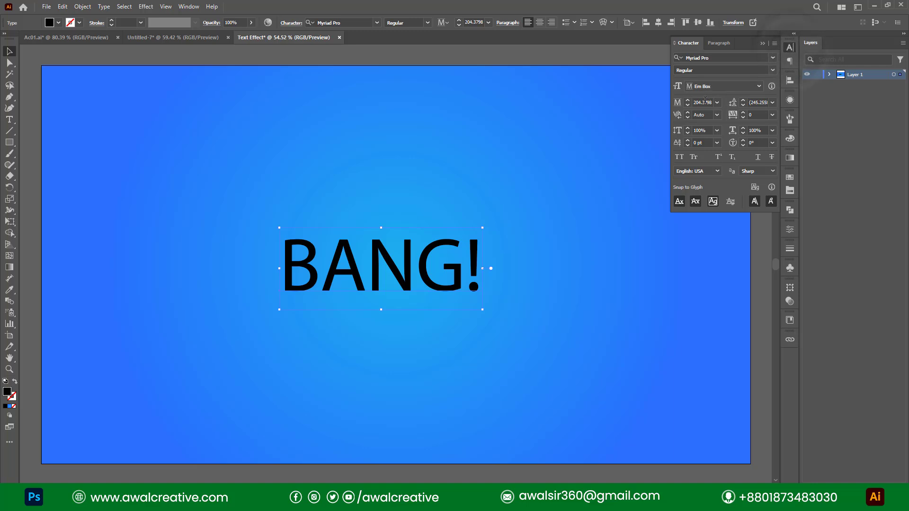
pyautogui.click(704, 102)
pyautogui.write('2')
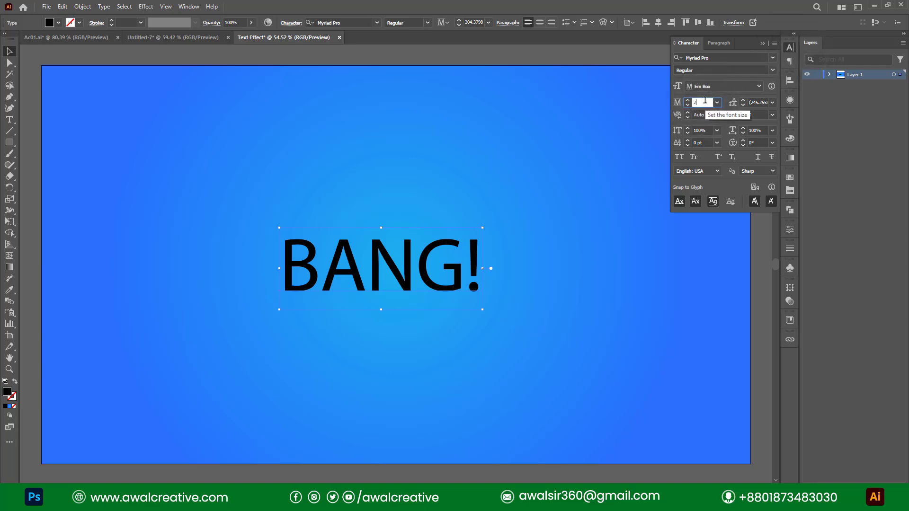
pyautogui.write('60')
pyautogui.press('Return')
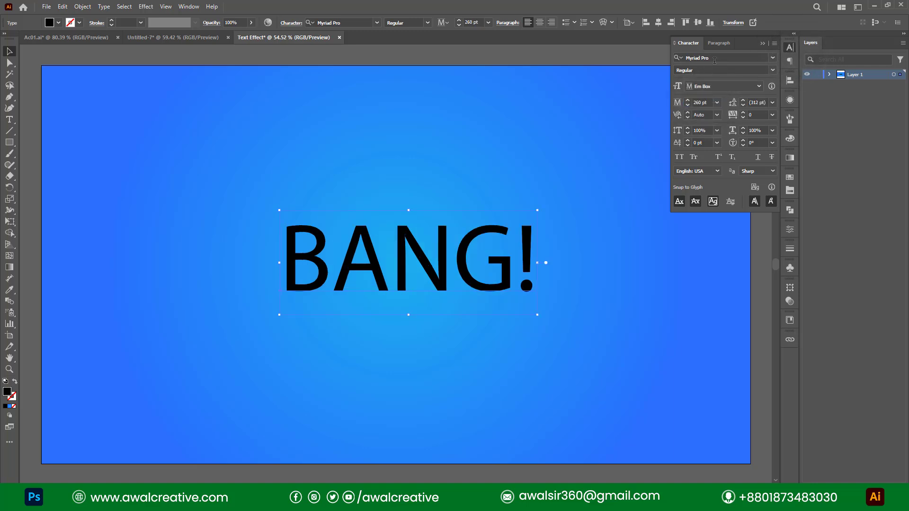
# Step: Center-align the BANG! paragraph and center the text horizontally and vertically on the artboard
pyautogui.click(716, 45)
pyautogui.click(694, 58)
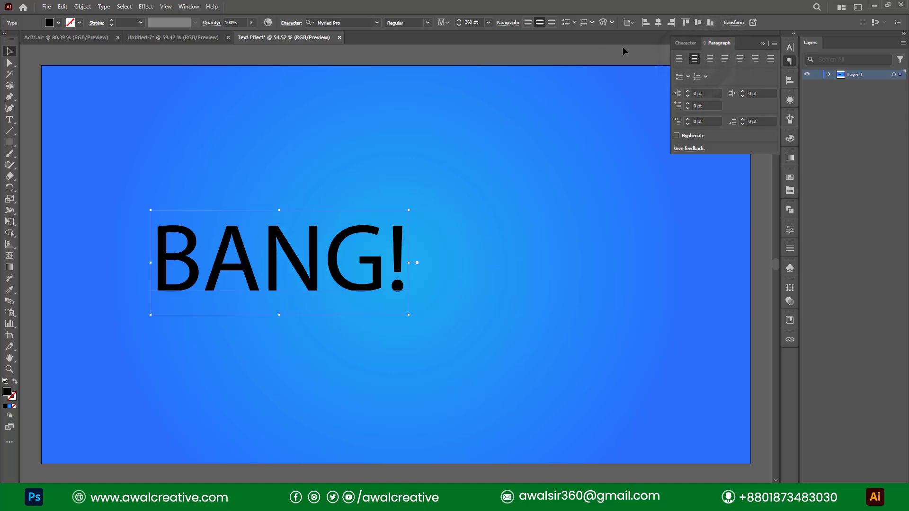
pyautogui.click(656, 23)
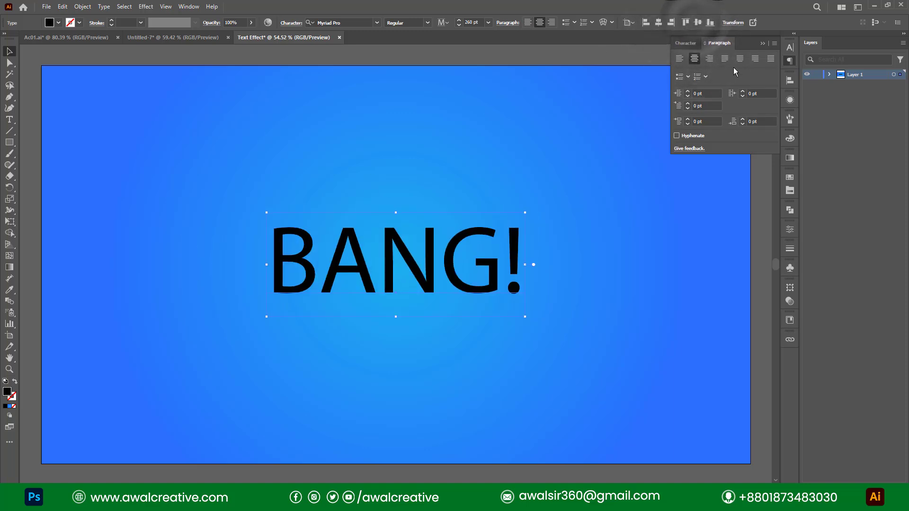
# Step: Browse the font list with live previews and set the BANG! text's font to ObelixPro
pyautogui.click(690, 44)
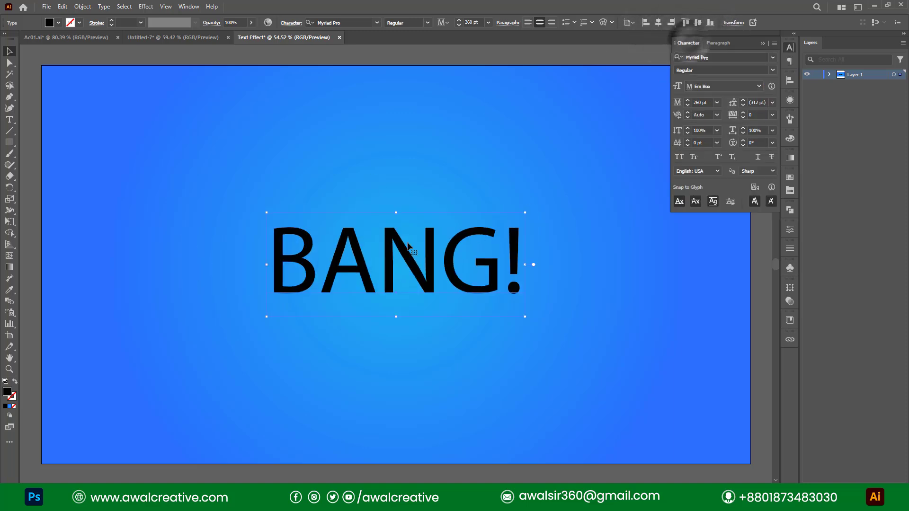
pyautogui.click(774, 59)
pyautogui.scroll(-5, 851, 271)
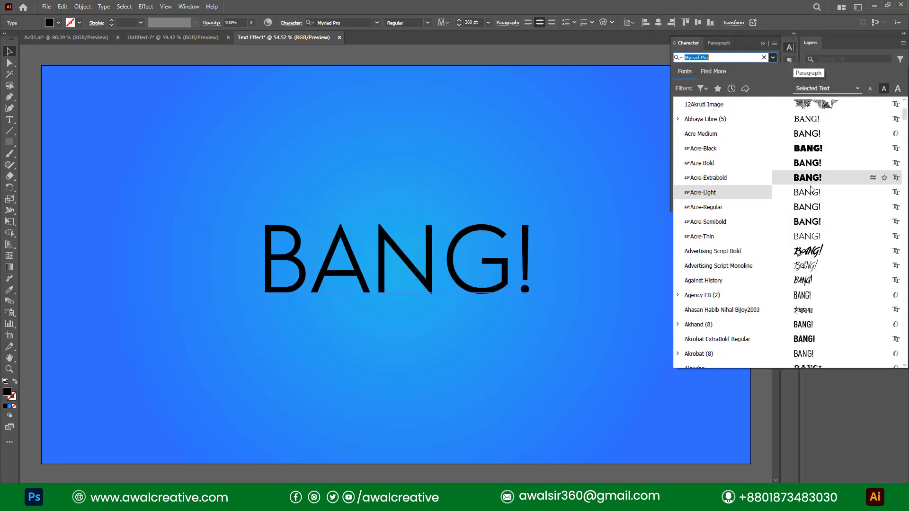
pyautogui.scroll(-5, 809, 309)
pyautogui.scroll(-4, 808, 305)
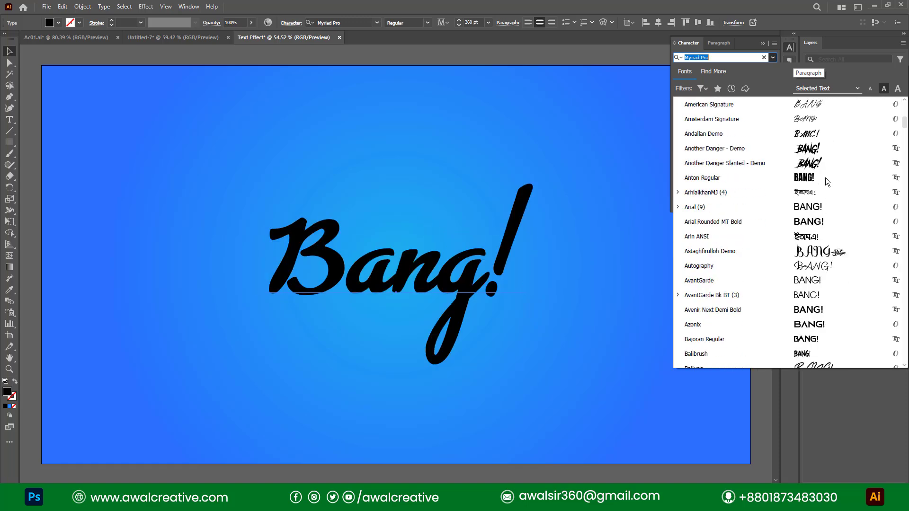
pyautogui.scroll(2, 844, 237)
pyautogui.scroll(8, 843, 236)
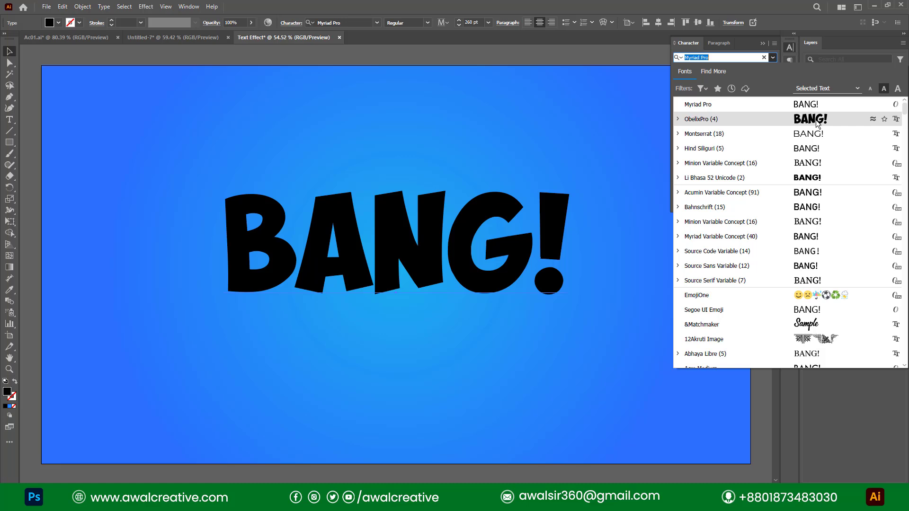
pyautogui.click(816, 120)
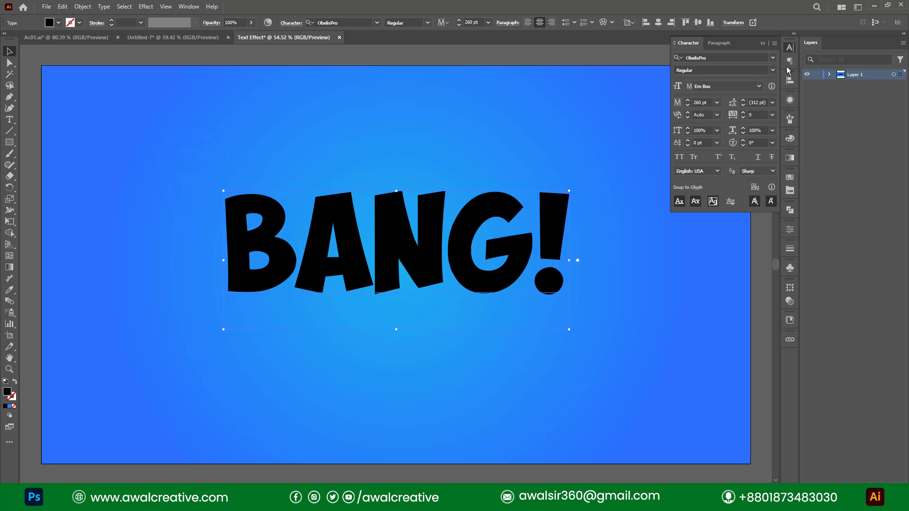
pyautogui.click(763, 44)
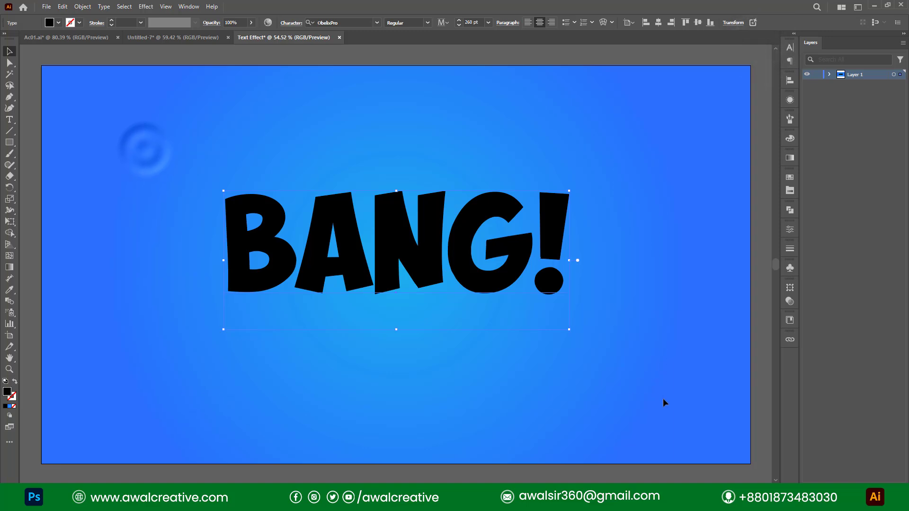
# Step: Remove the BANG! text's basic fill and stroke colours, and add a new fill to the text object's appearance
pyautogui.click(58, 22)
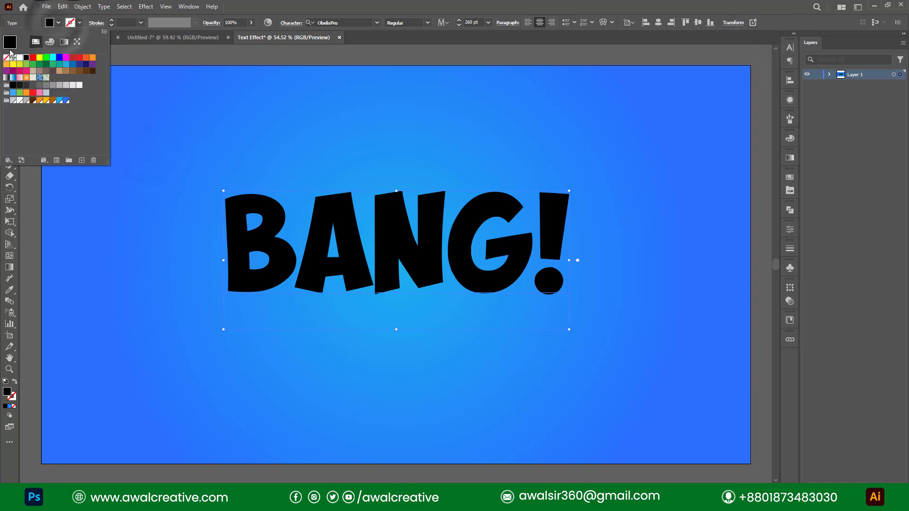
pyautogui.click(7, 58)
pyautogui.click(79, 22)
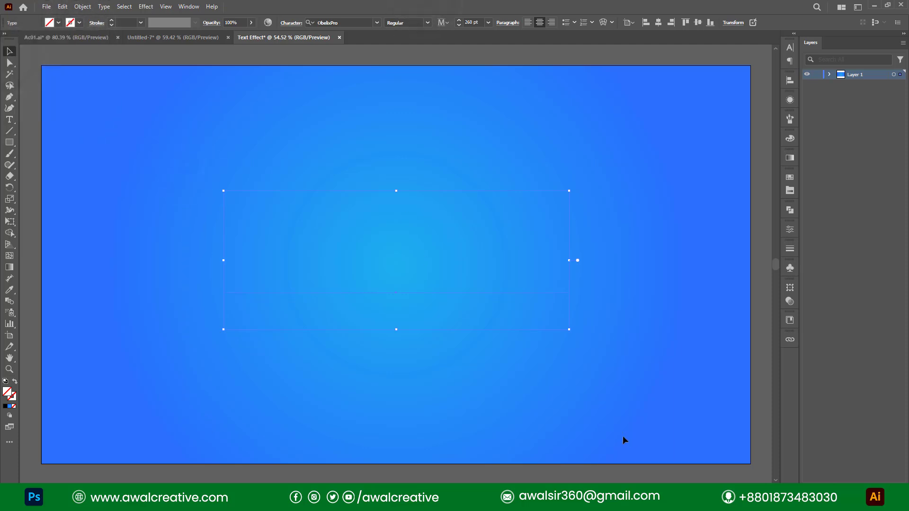
pyautogui.click(189, 6)
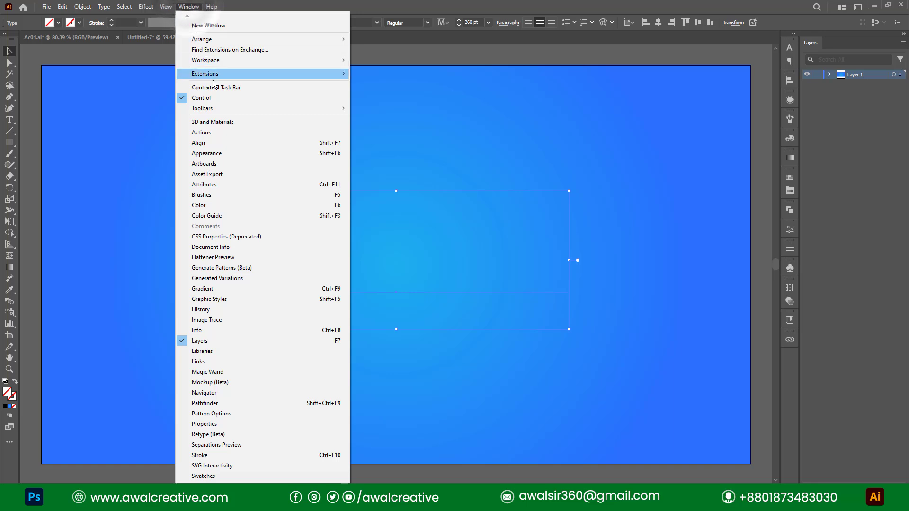
pyautogui.click(223, 153)
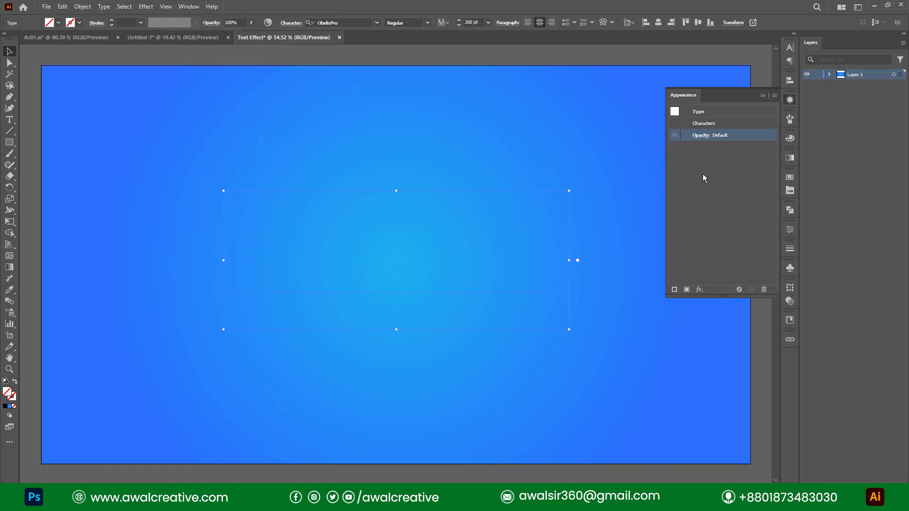
pyautogui.click(687, 289)
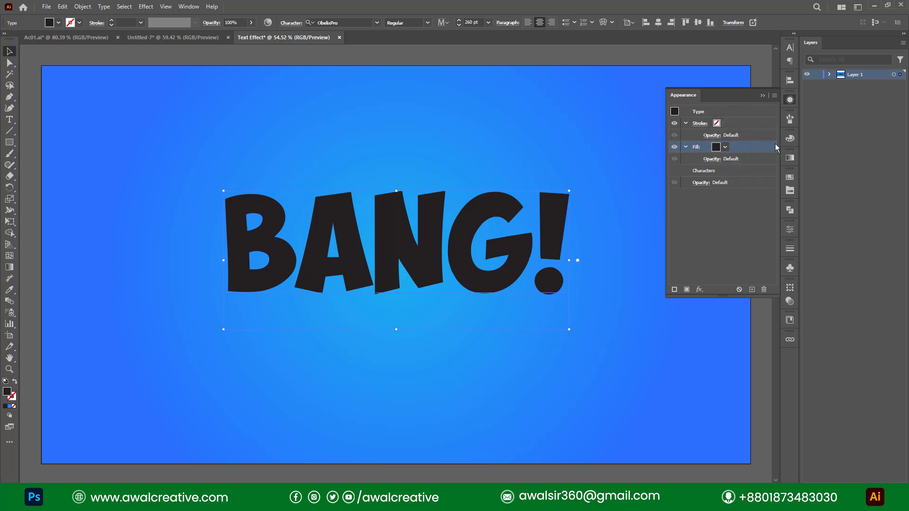
# Step: Give the text's new fill a linear gradient using the white-to-black preset
pyautogui.click(789, 157)
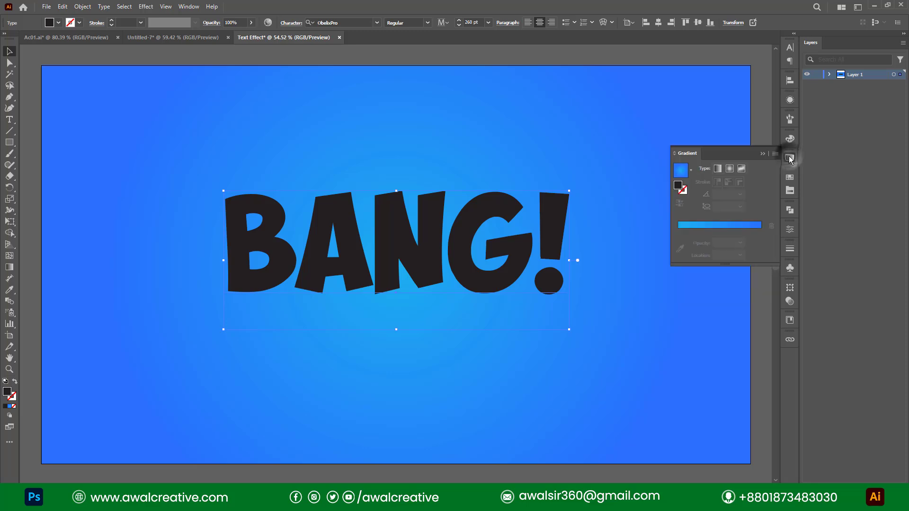
pyautogui.click(716, 169)
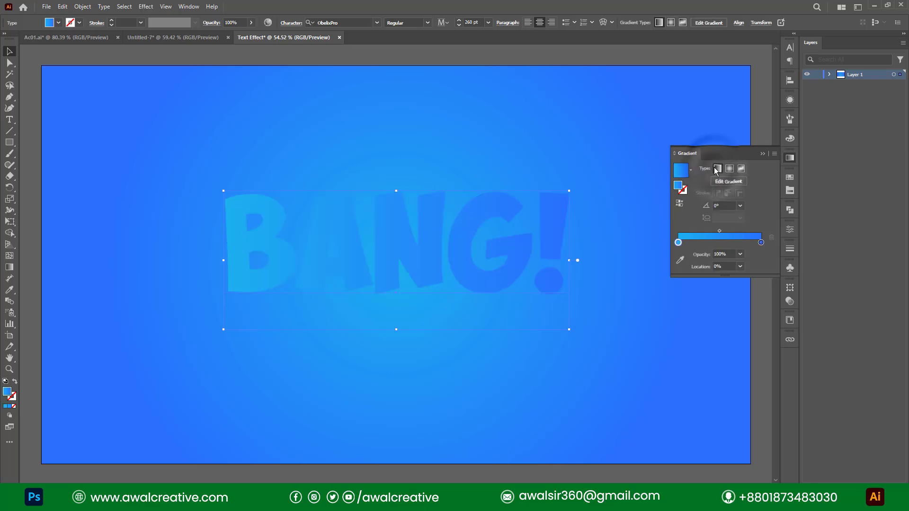
pyautogui.click(691, 171)
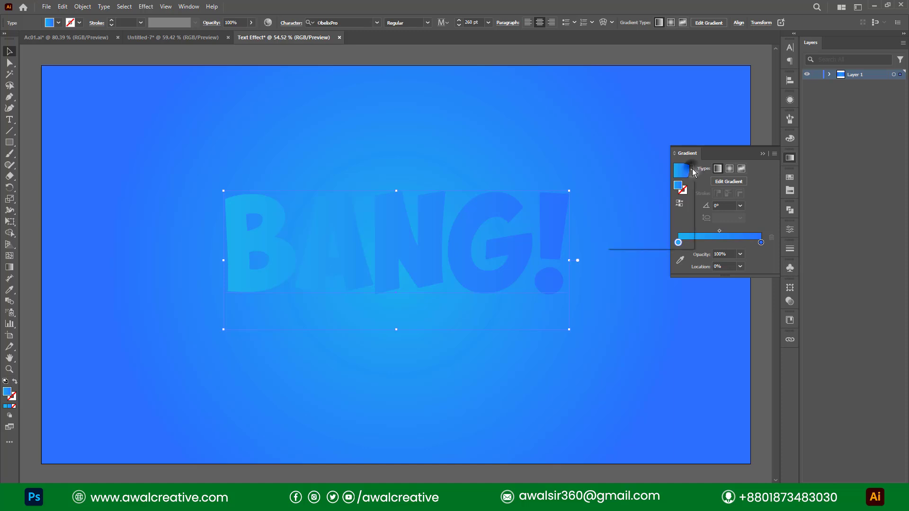
pyautogui.click(637, 186)
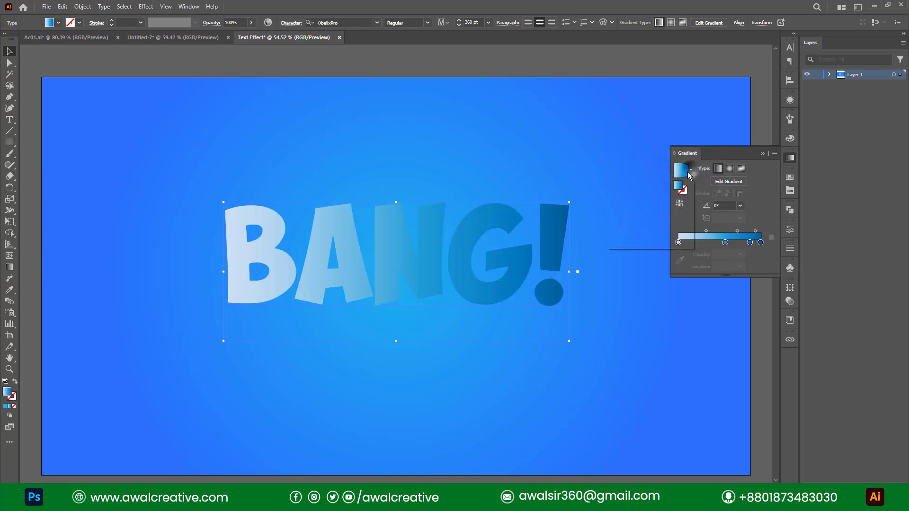
pyautogui.click(691, 170)
pyautogui.click(631, 191)
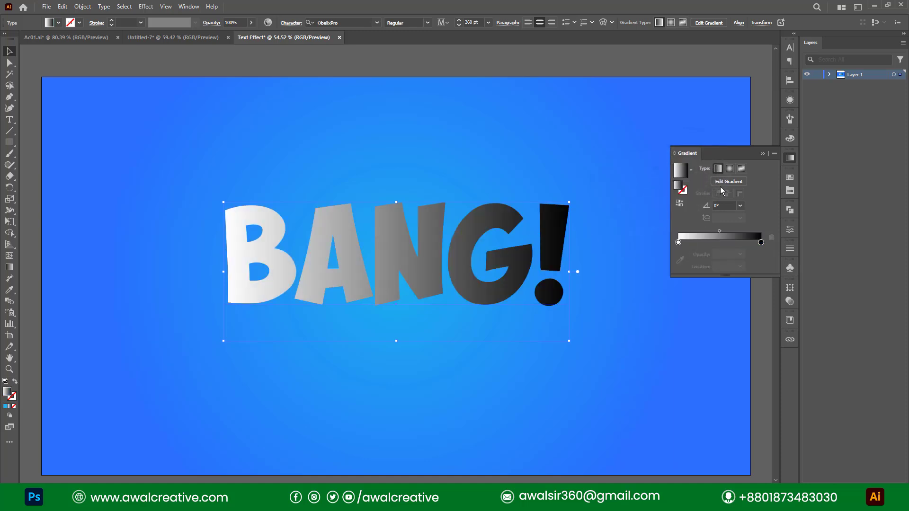
# Step: Change the linear gradient's black end stop to the light gray AC 01 swatch
pyautogui.doubleClick(678, 242)
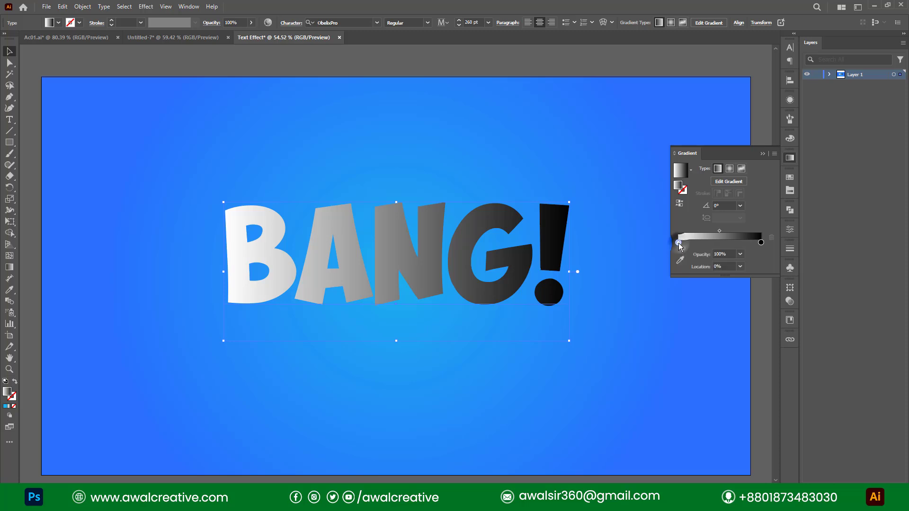
pyautogui.click(772, 212)
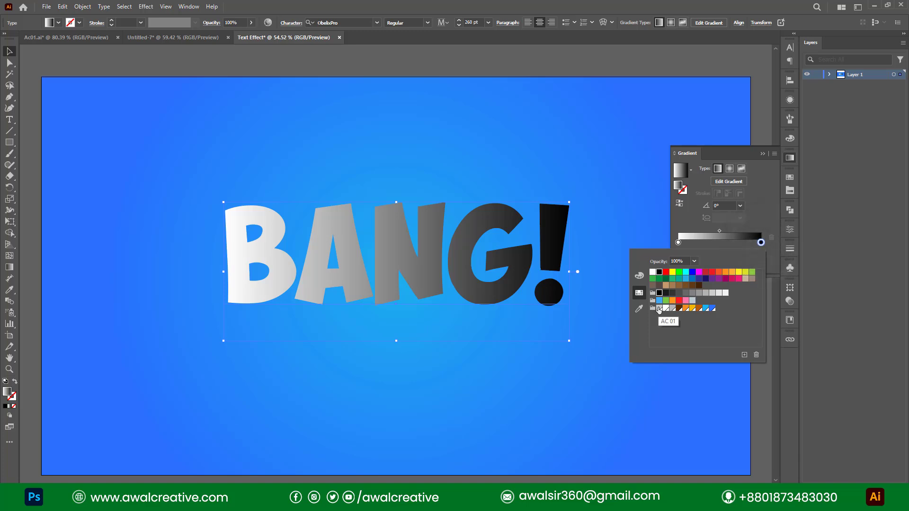
pyautogui.click(659, 309)
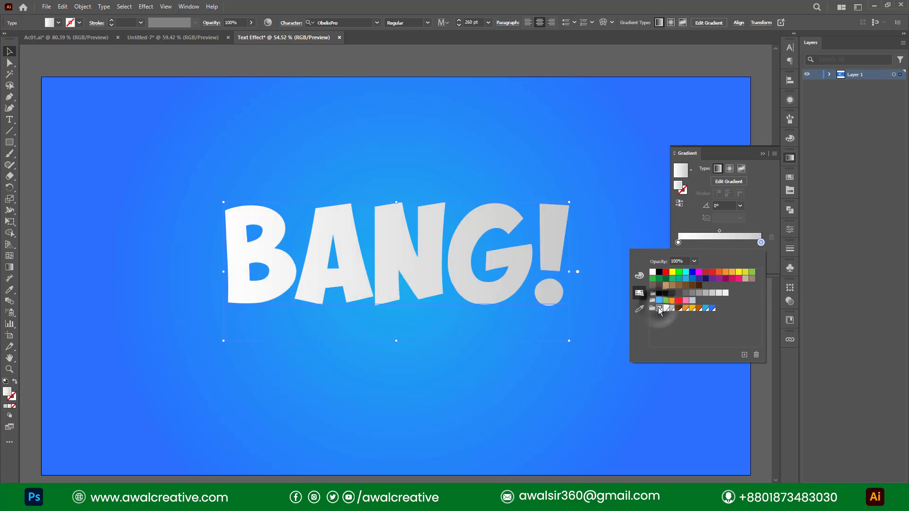
pyautogui.click(758, 180)
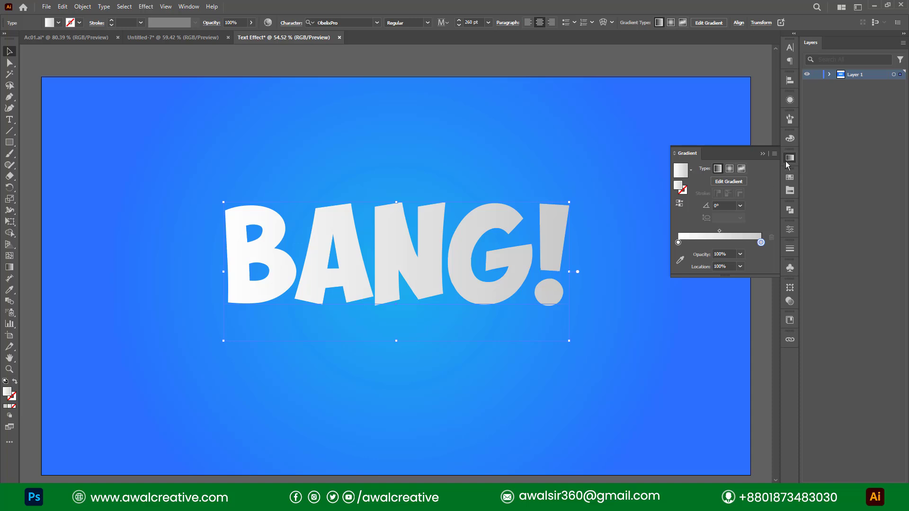
# Step: Duplicate the text's gradient fill and set the lower of the two fills to solid white
pyautogui.click(792, 100)
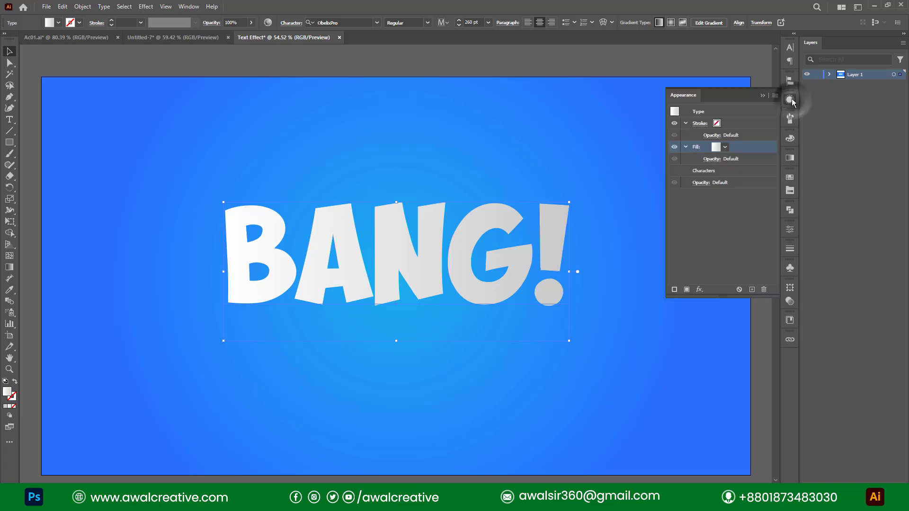
pyautogui.click(749, 148)
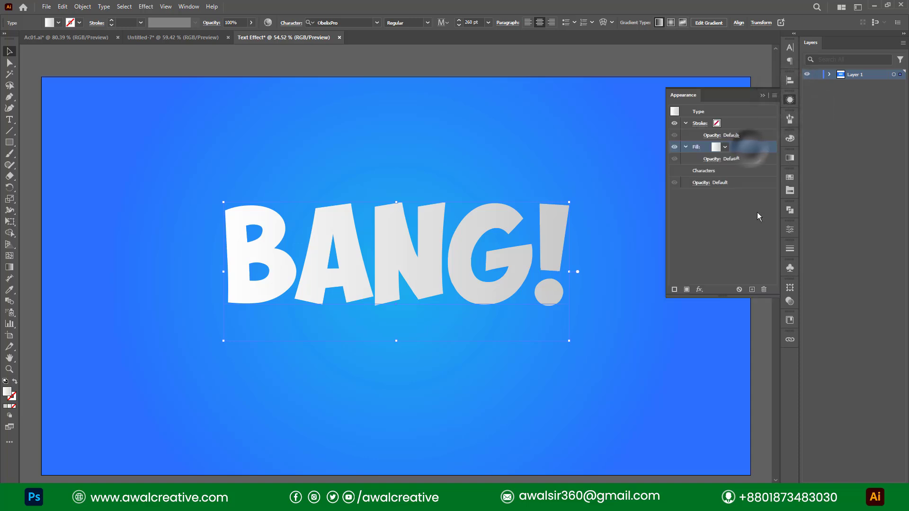
pyautogui.click(752, 290)
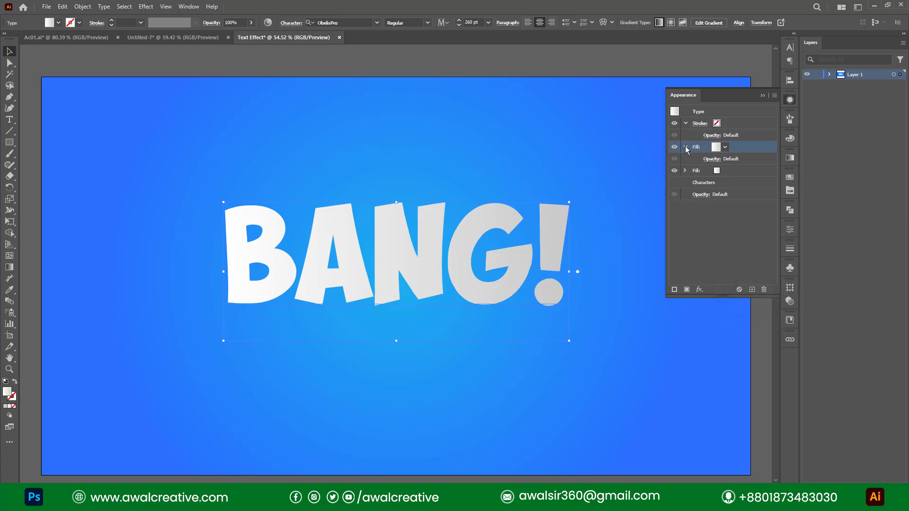
pyautogui.moveTo(686, 149); pyautogui.dragTo(731, 158)
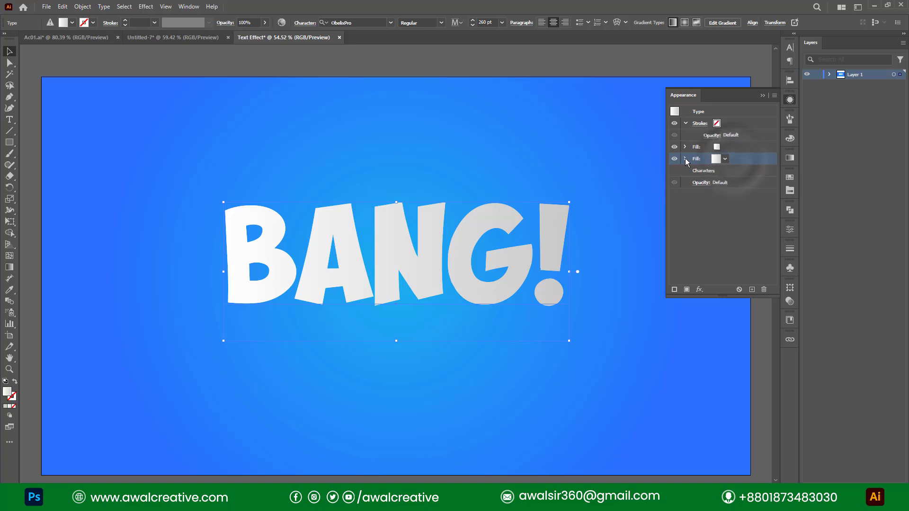
pyautogui.click(725, 159)
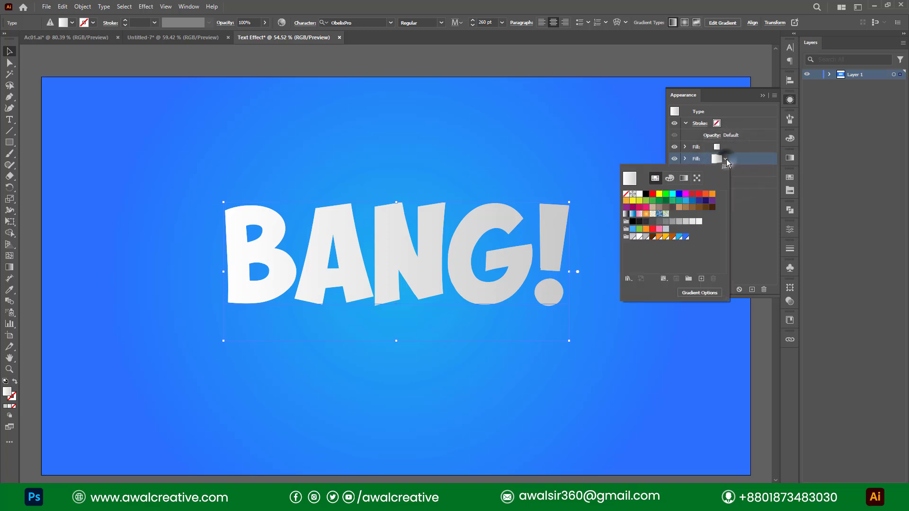
pyautogui.click(638, 194)
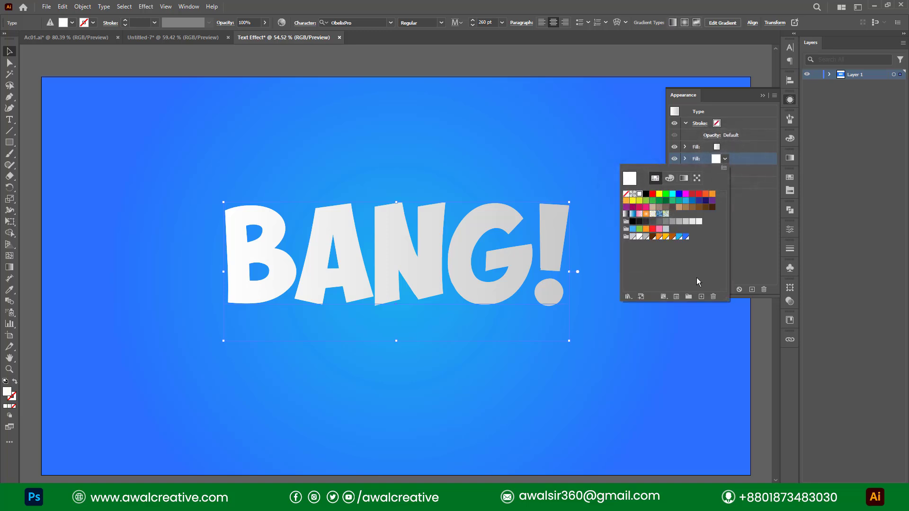
pyautogui.click(737, 147)
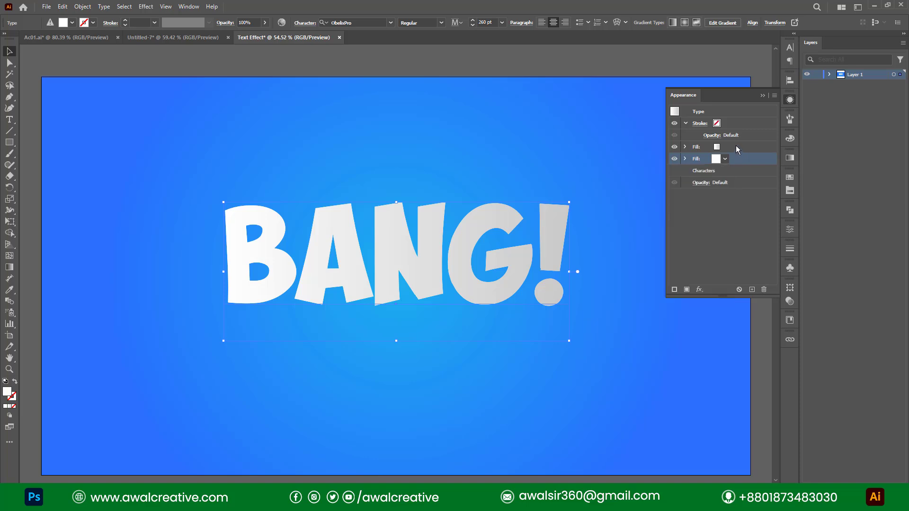
# Step: Try to apply an Offset Path effect of -30 px to the upper gradient fill
pyautogui.click(730, 146)
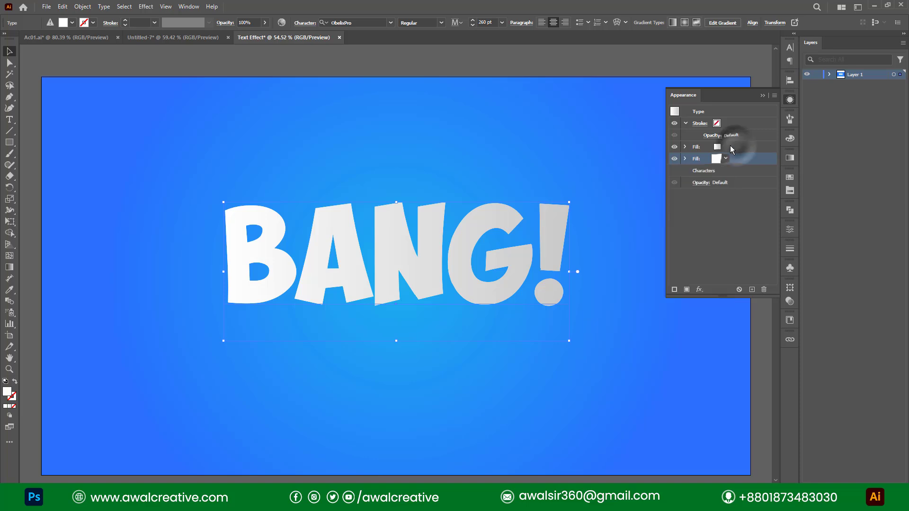
pyautogui.click(700, 290)
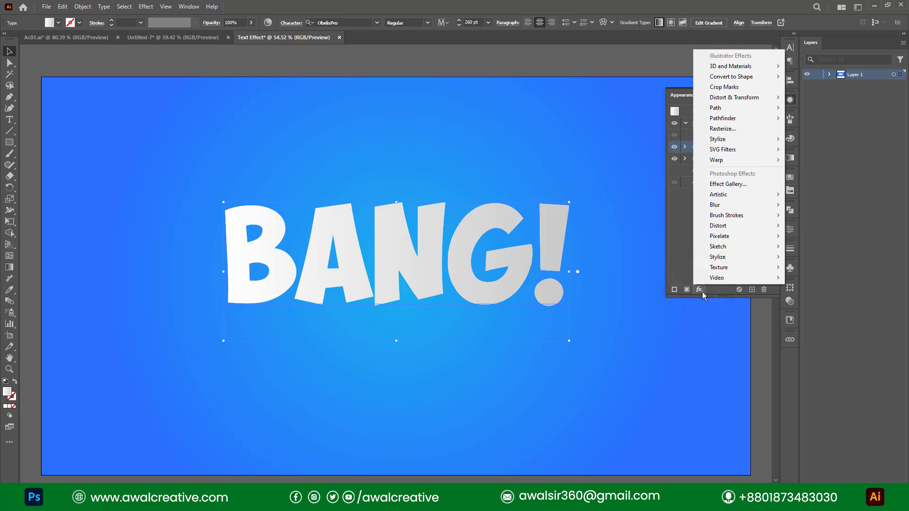
pyautogui.moveTo(727, 102)
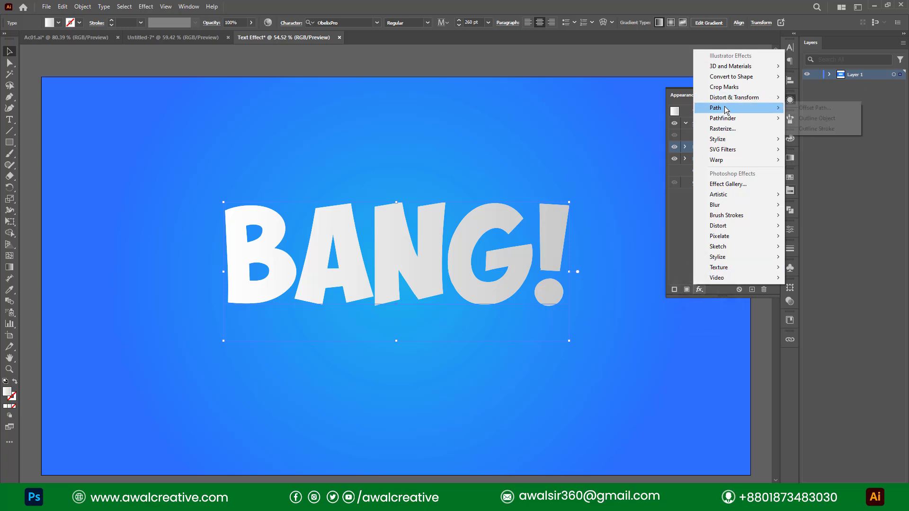
pyautogui.click(814, 108)
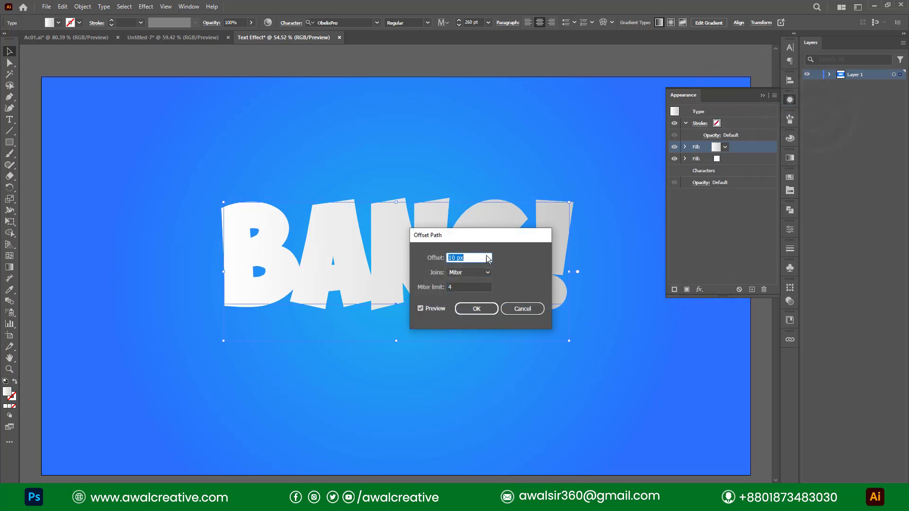
pyautogui.write('-30')
pyautogui.click(474, 307)
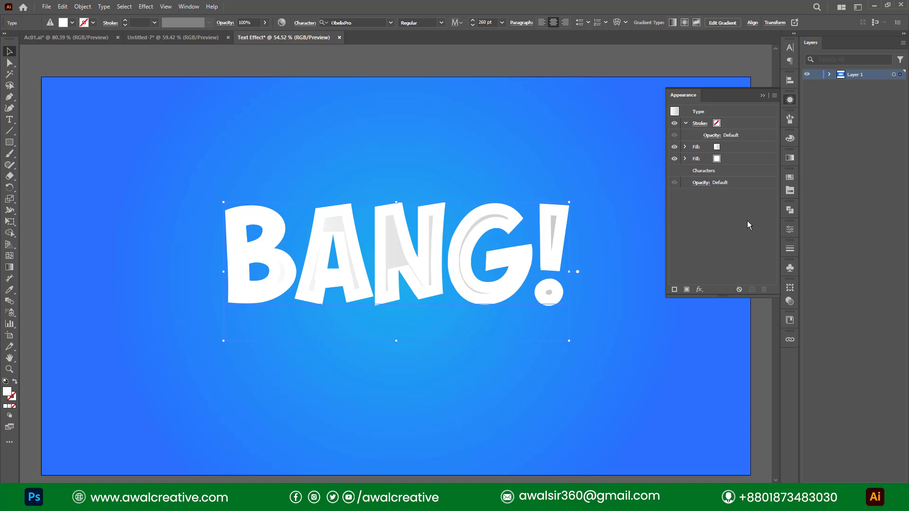
# Step: Apply an Offset Path effect of -3 px with miter joins to the text's upper gradient fill
pyautogui.click(731, 147)
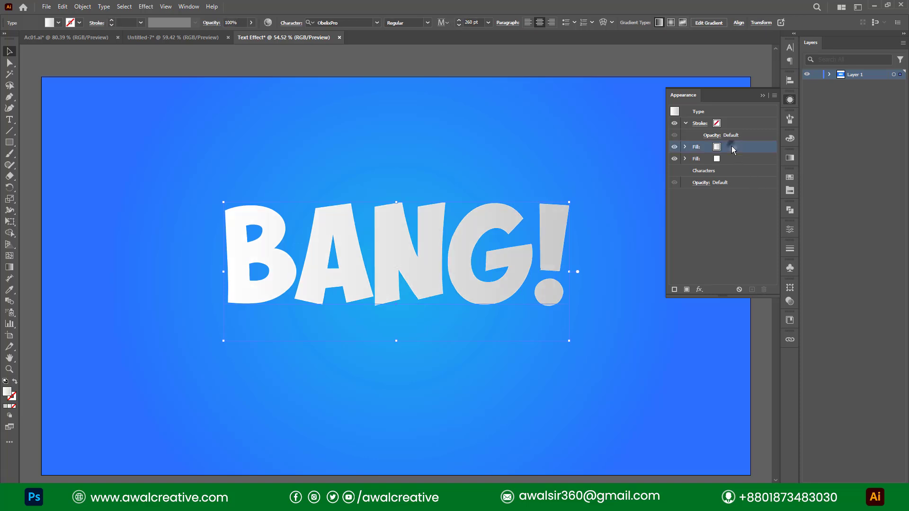
pyautogui.click(699, 289)
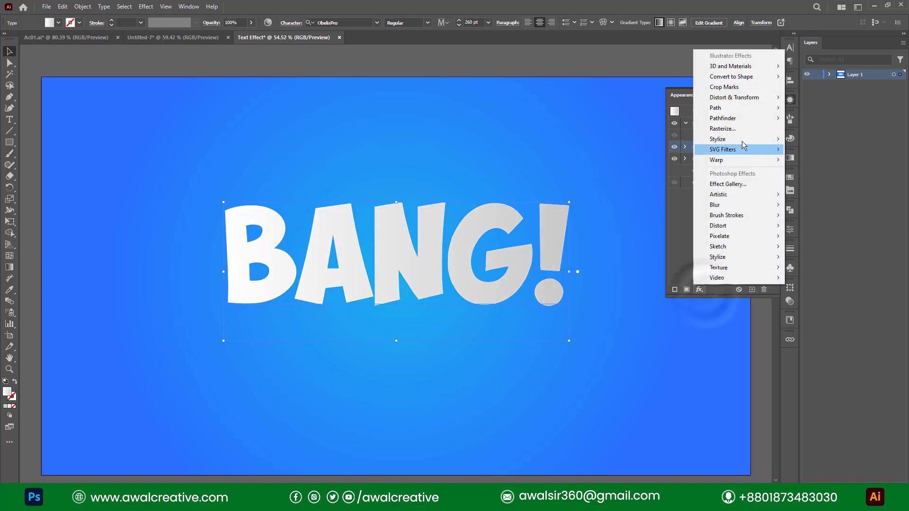
pyautogui.moveTo(739, 107)
pyautogui.click(805, 108)
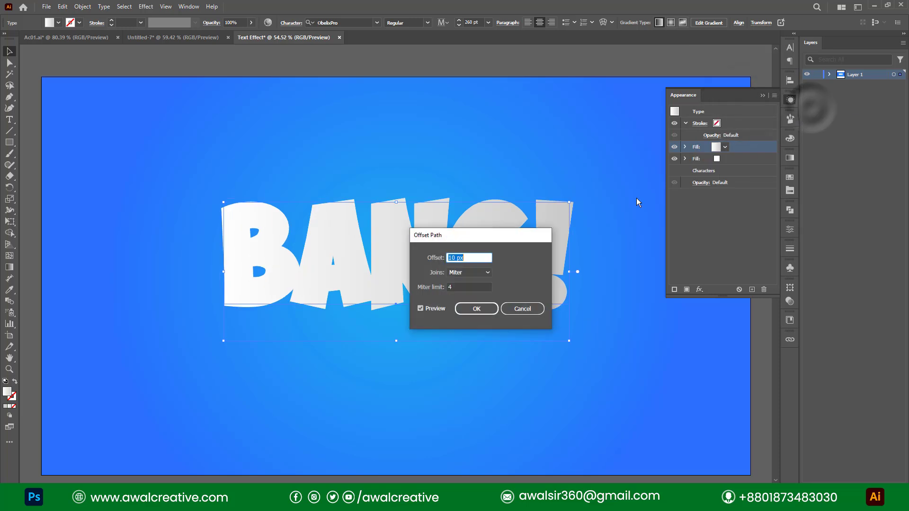
pyautogui.write('-3')
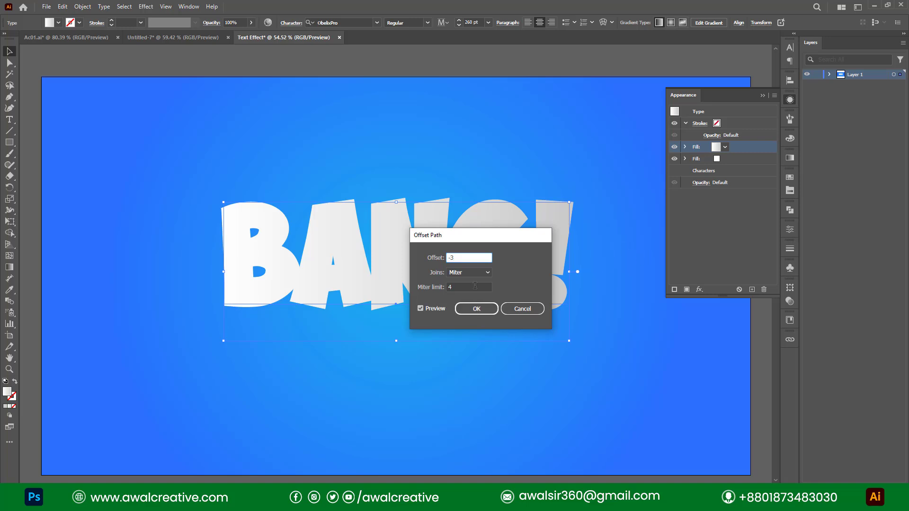
pyautogui.click(477, 308)
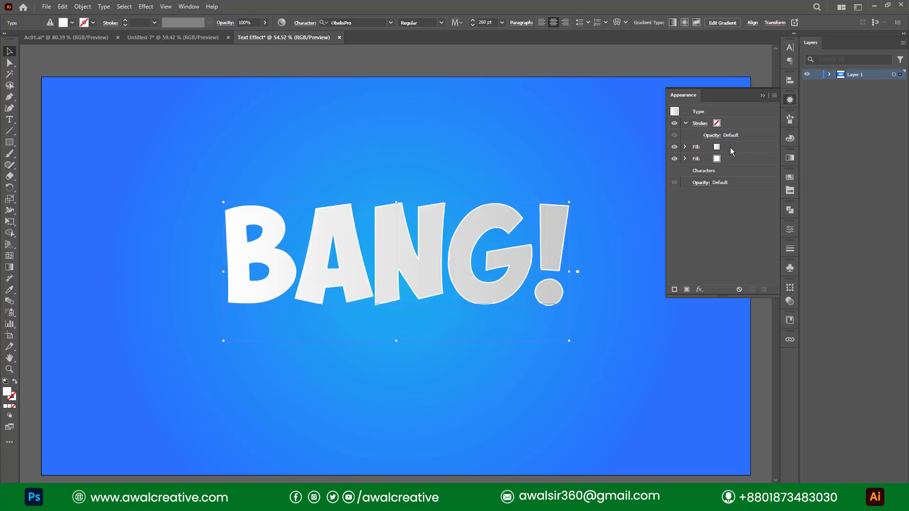
# Step: Apply a Transform effect to the whole text object, moving it 3 px horizontally and 3 px vertically
pyautogui.click(698, 289)
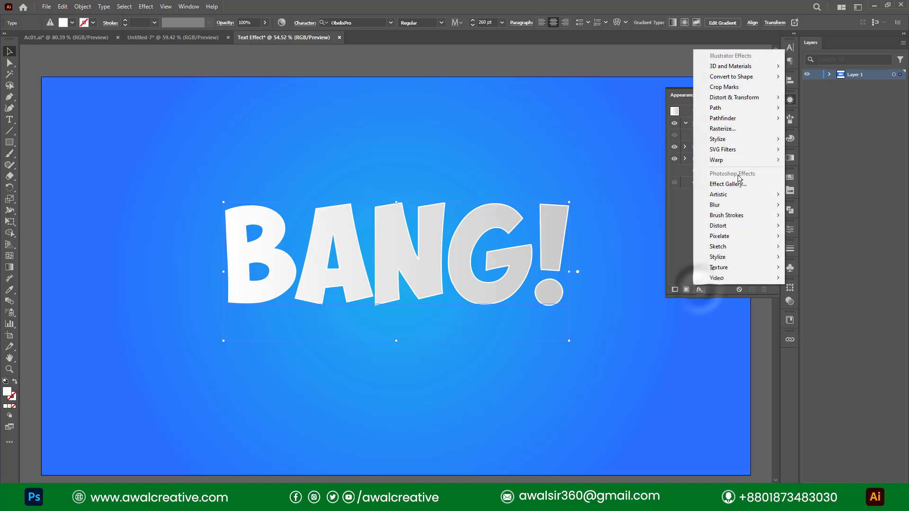
pyautogui.moveTo(750, 98)
pyautogui.click(835, 129)
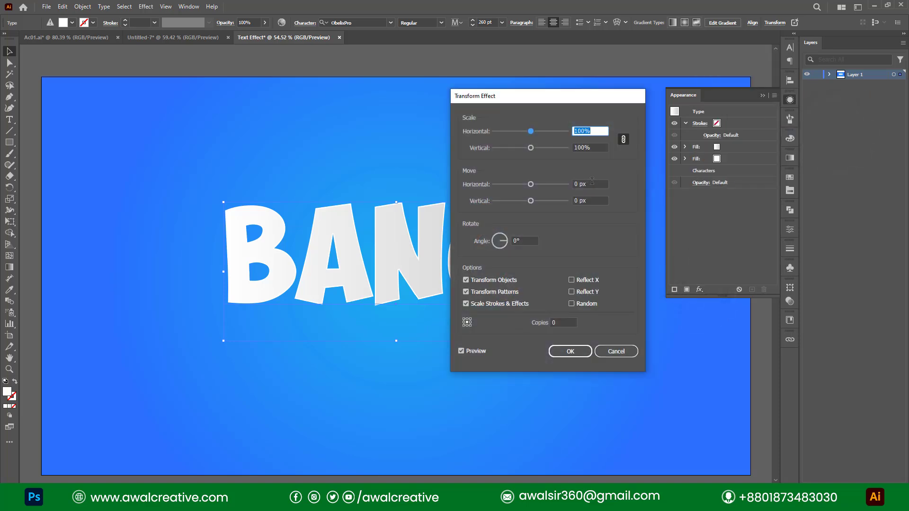
pyautogui.click(592, 183)
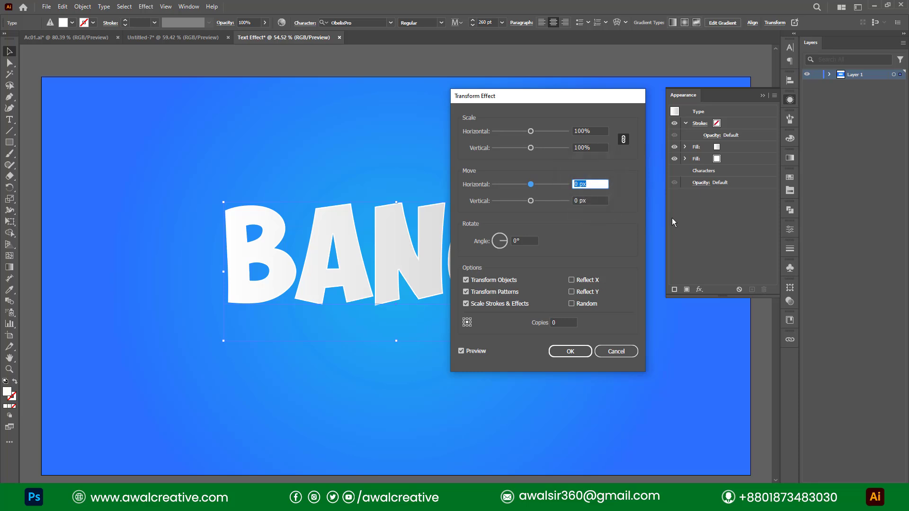
pyautogui.write('3')
pyautogui.click(591, 200)
pyautogui.write('3')
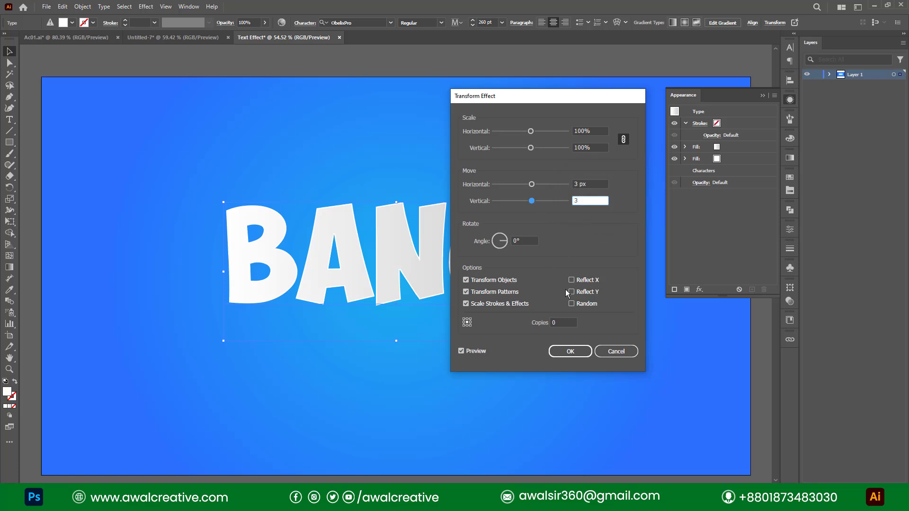
pyautogui.click(571, 351)
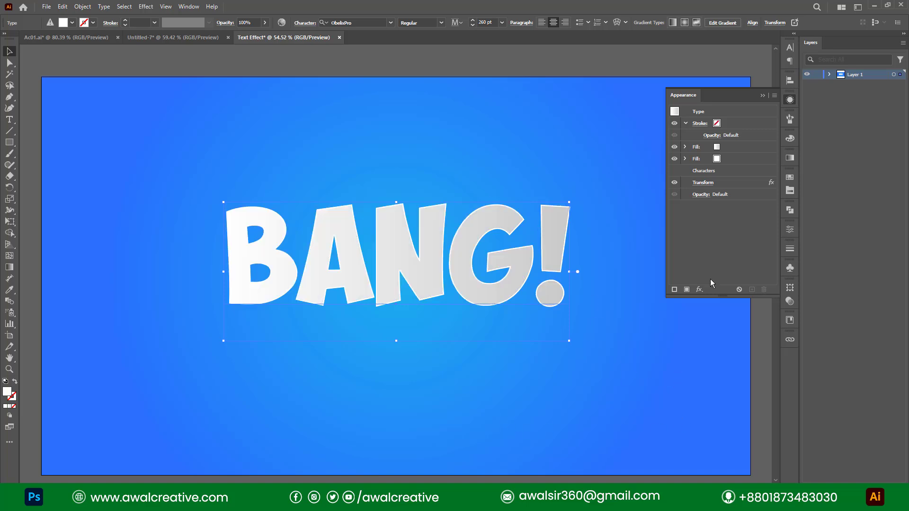
# Step: Duplicate the text's white fill and set the lower copy to the medium gray swatch
pyautogui.click(734, 159)
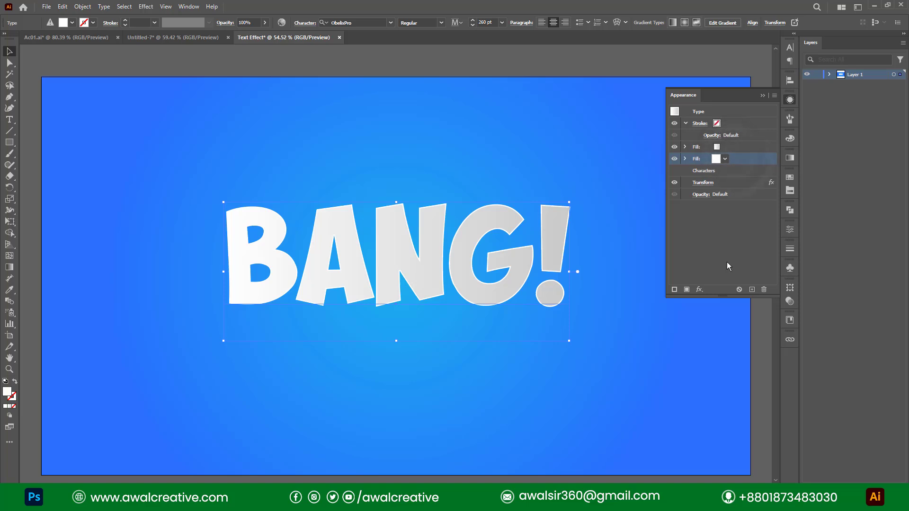
pyautogui.click(752, 290)
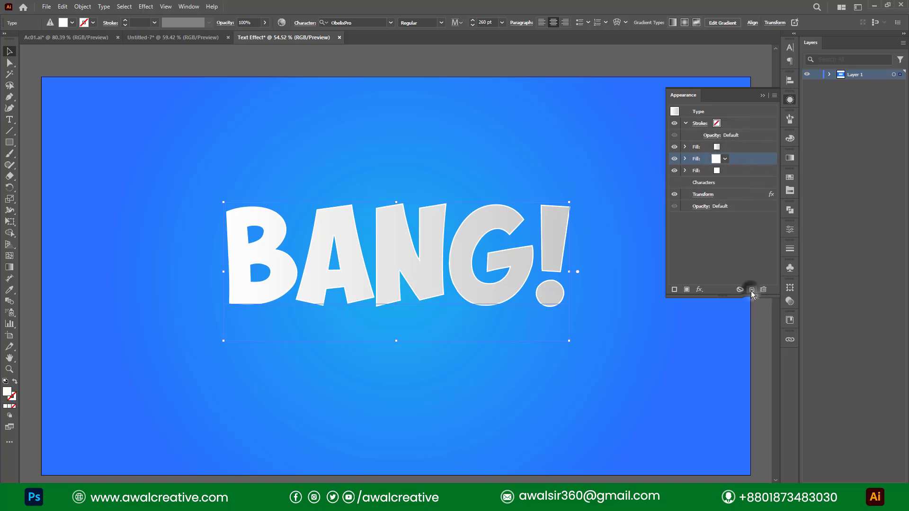
pyautogui.click(737, 169)
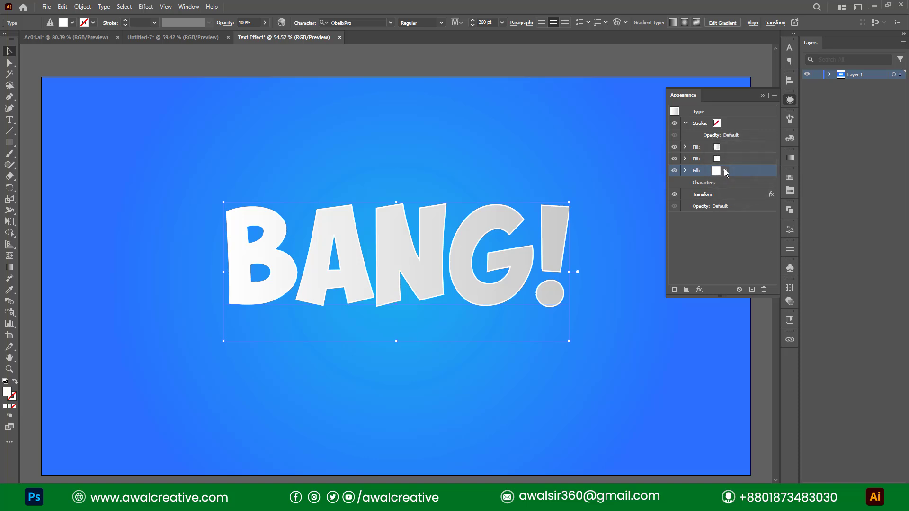
pyautogui.click(725, 171)
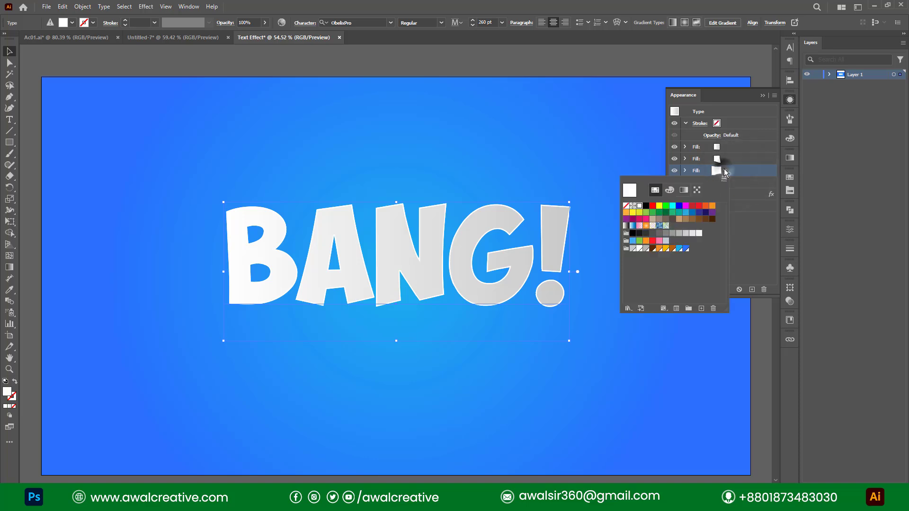
pyautogui.click(646, 250)
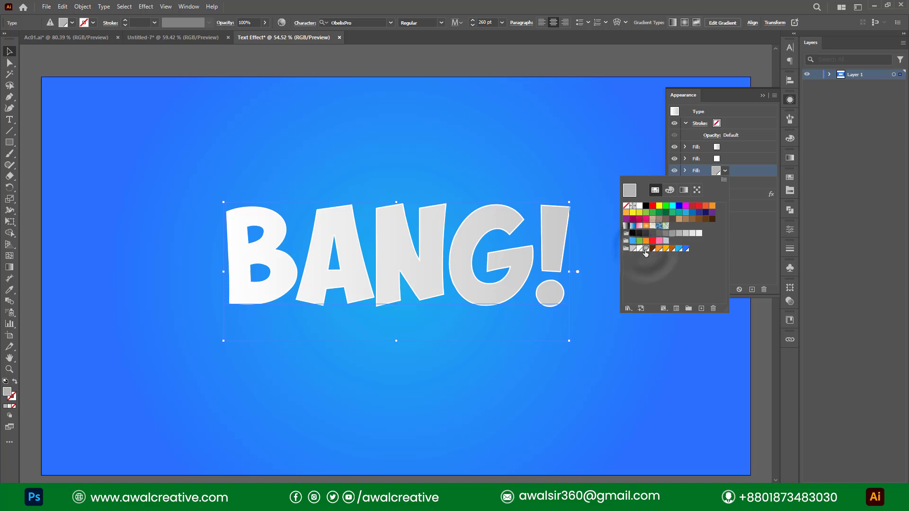
pyautogui.click(744, 171)
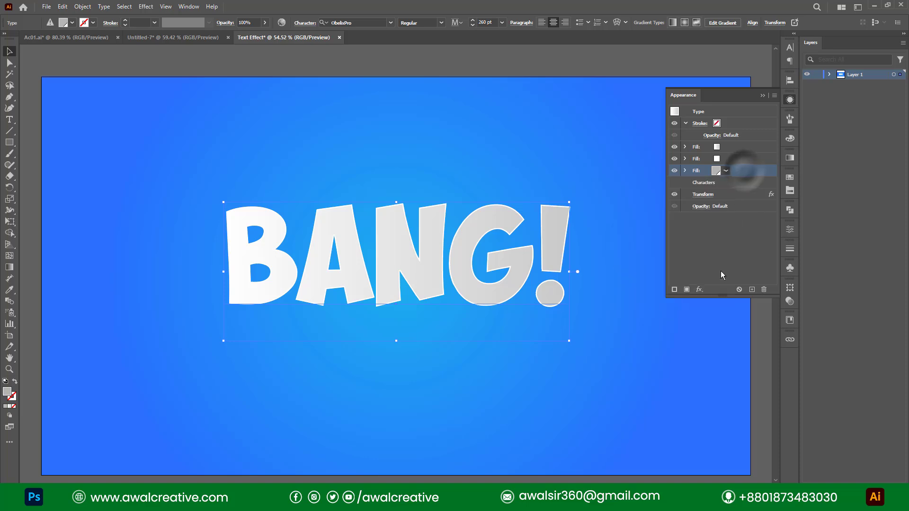
# Step: Extrude the gray fill with a Transform effect moving -0.5 px horizontally and 0.5 px vertically, with 30 copies
pyautogui.click(701, 291)
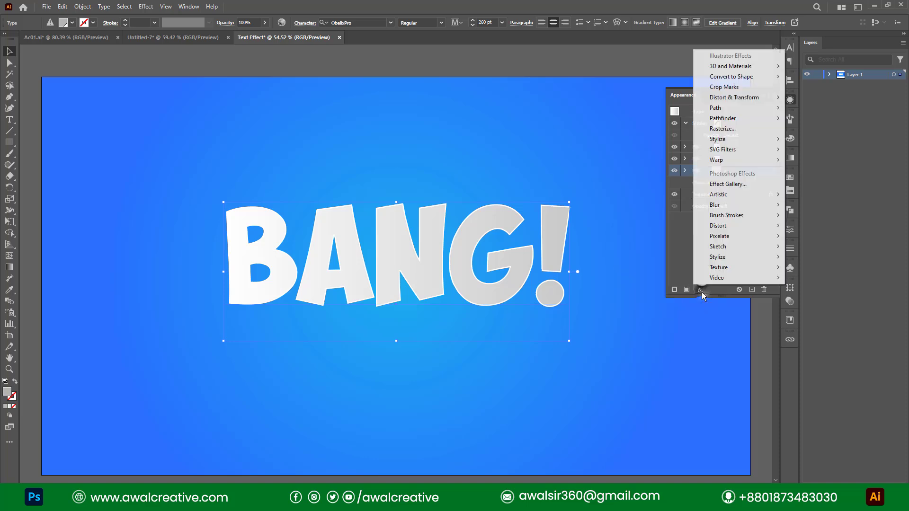
pyautogui.moveTo(749, 100)
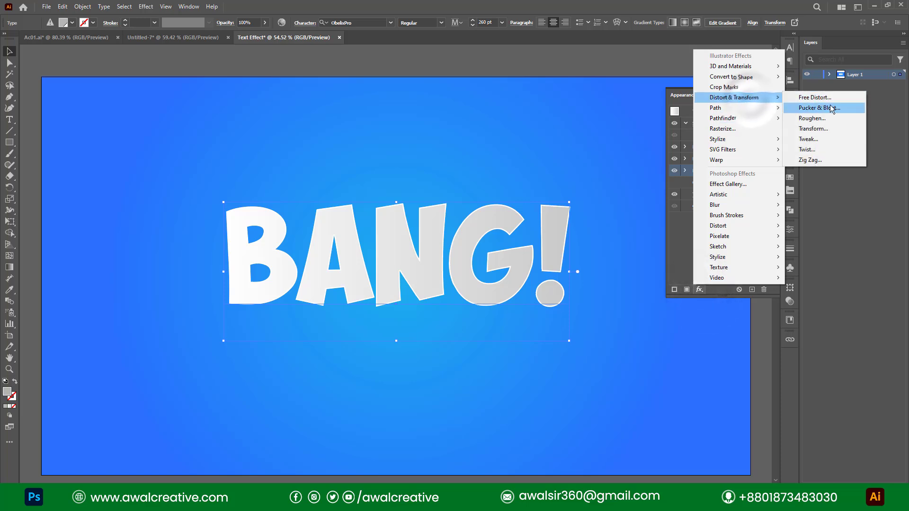
pyautogui.click(828, 127)
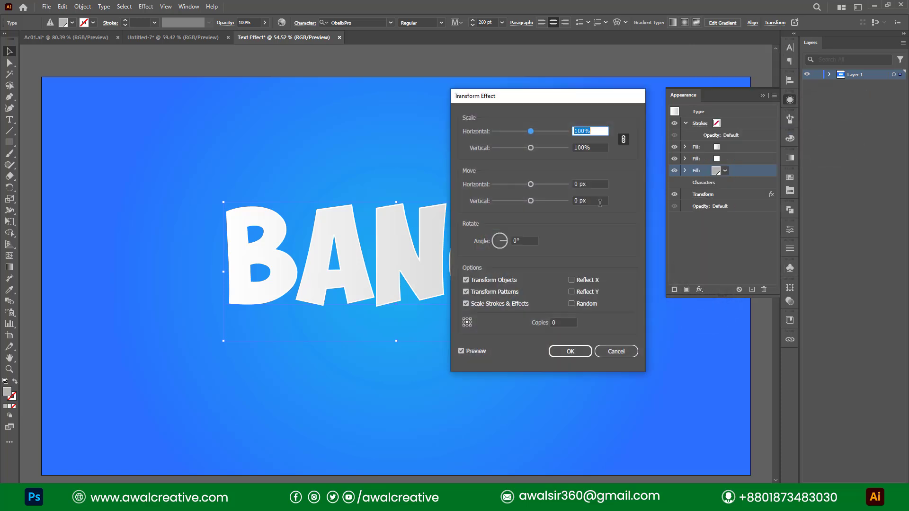
pyautogui.click(591, 185)
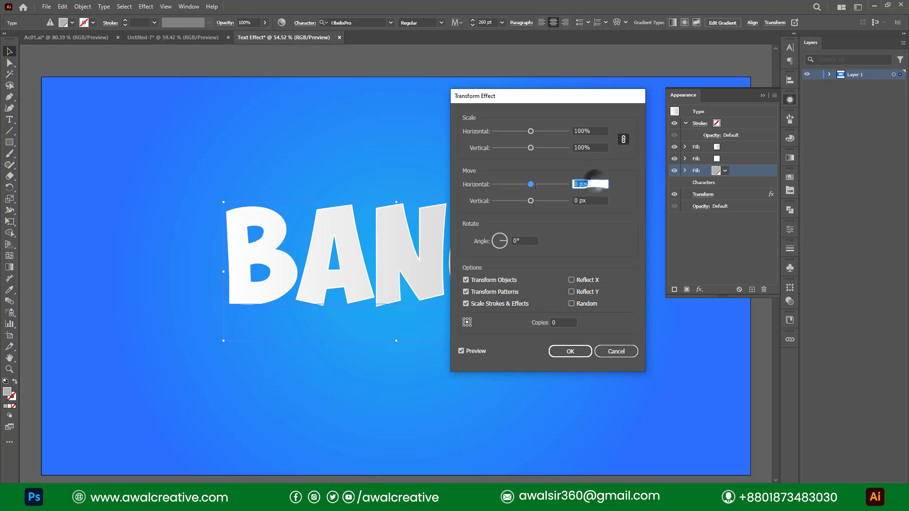
pyautogui.write('-0.5')
pyautogui.click(587, 200)
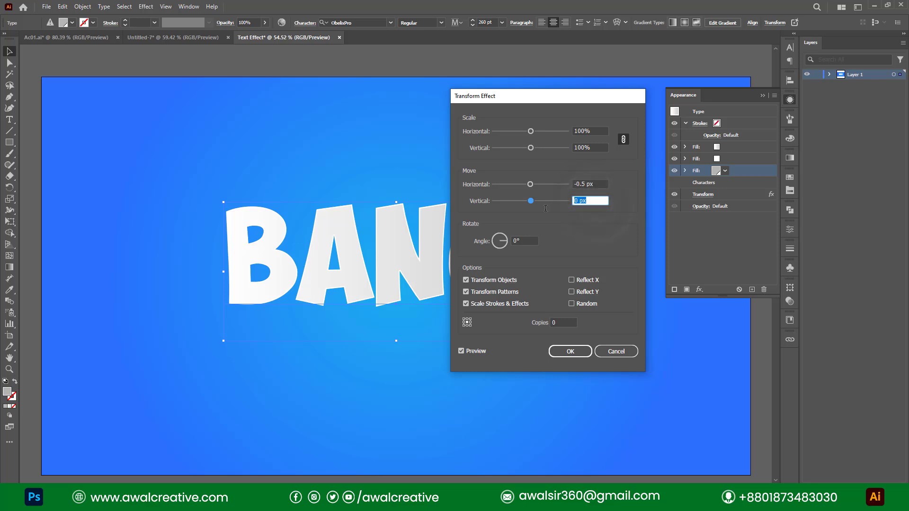
pyautogui.write('0.5')
pyautogui.click(564, 321)
pyautogui.write('30')
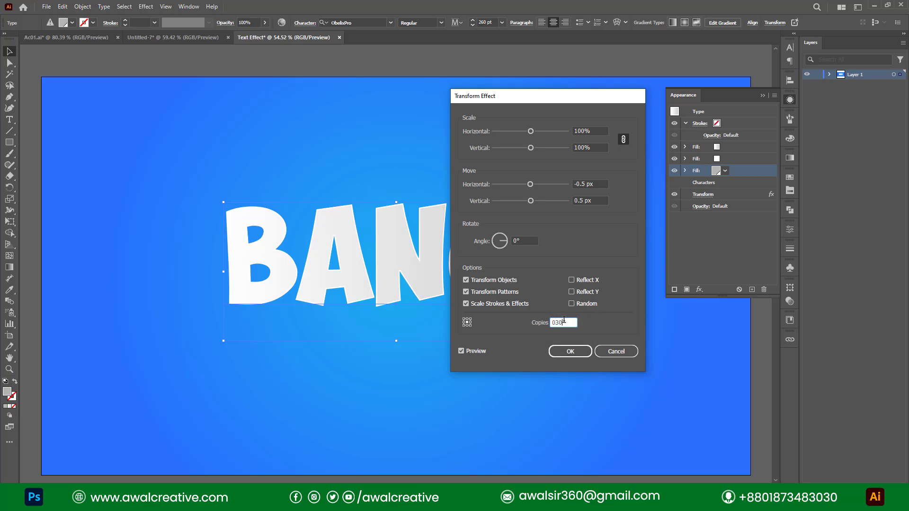
pyautogui.press('Tab')
pyautogui.write('30')
pyautogui.click(478, 351)
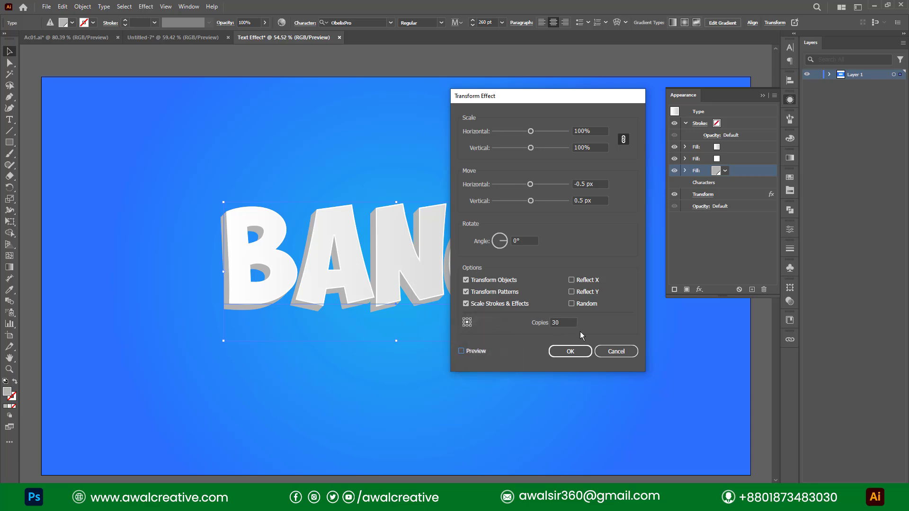
pyautogui.click(570, 351)
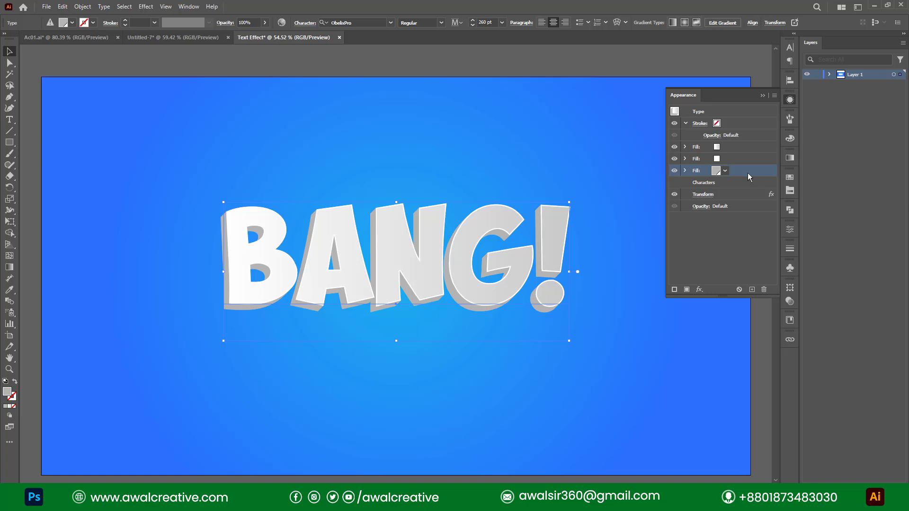
# Step: Duplicate the white fill again and move one copy below the gray fill in the appearance stack
pyautogui.click(735, 158)
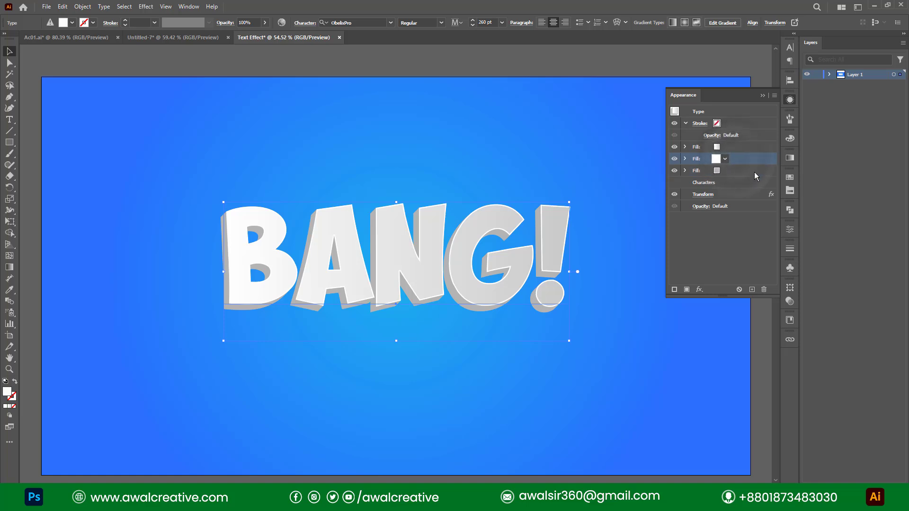
pyautogui.click(751, 289)
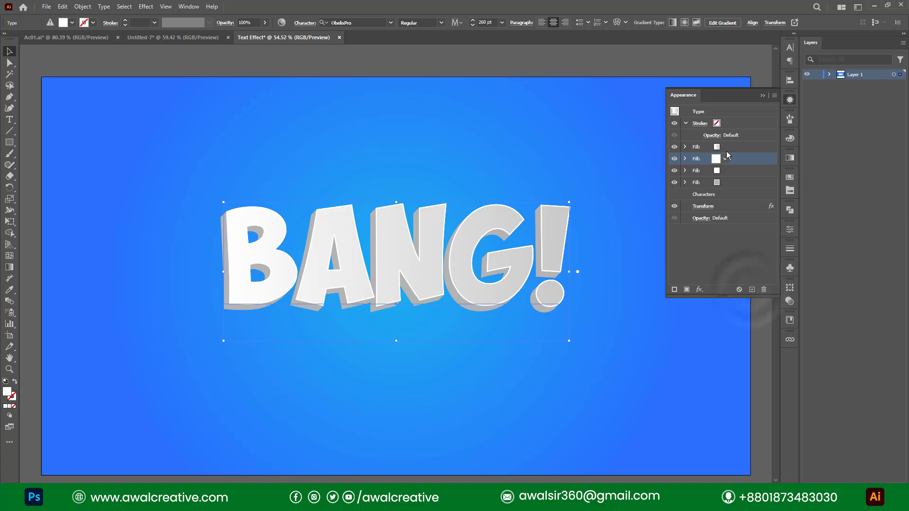
pyautogui.moveTo(745, 158)
pyautogui.mouseDown()
pyautogui.moveTo(732, 201)
pyautogui.moveTo(739, 164)
pyautogui.mouseUp()
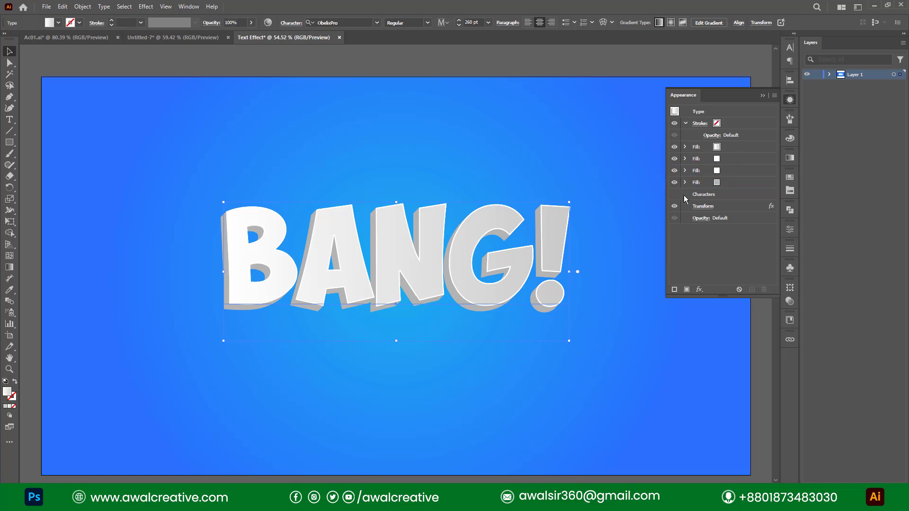
pyautogui.click(751, 239)
pyautogui.moveTo(736, 160); pyautogui.dragTo(729, 188)
pyautogui.click(725, 180)
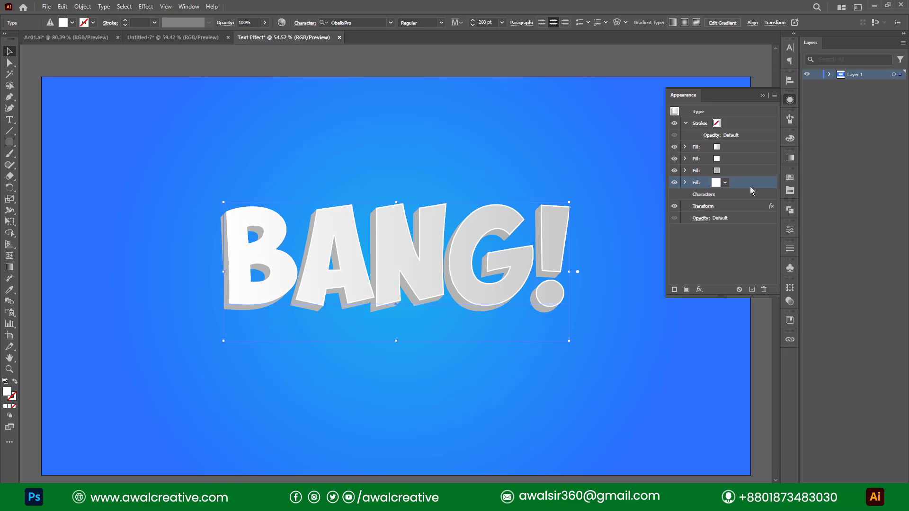
# Step: Set the bottom fill's color to the dark brown swatch
pyautogui.click(726, 184)
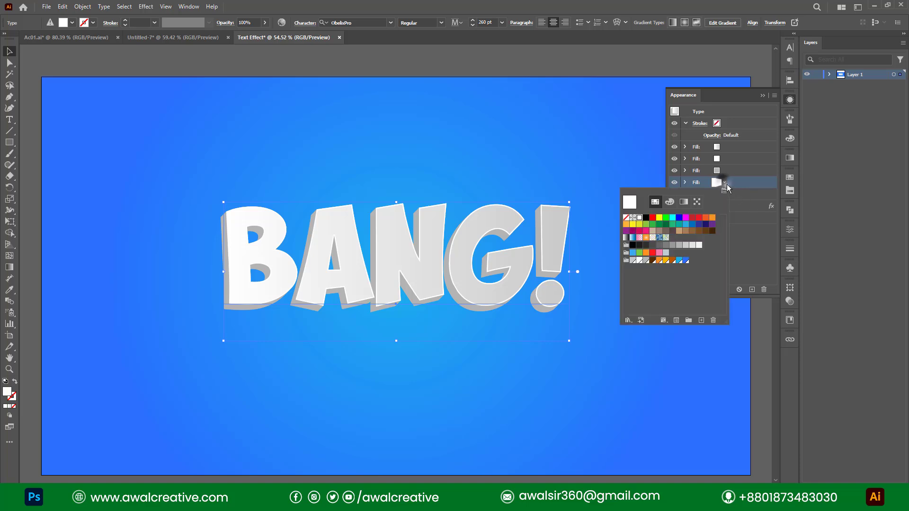
pyautogui.click(653, 261)
pyautogui.click(757, 183)
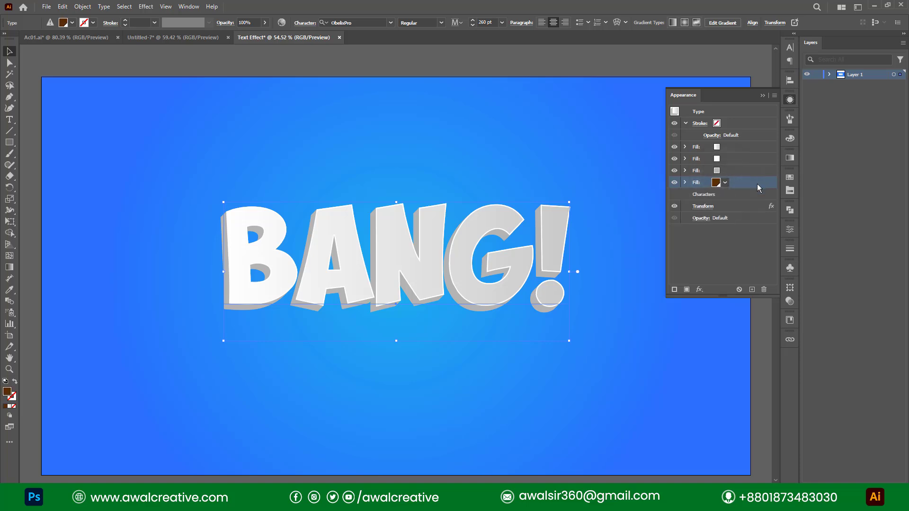
# Step: Apply a Transform effect to the brown fill, moving it -19 px horizontally and 19 px vertically
pyautogui.click(702, 290)
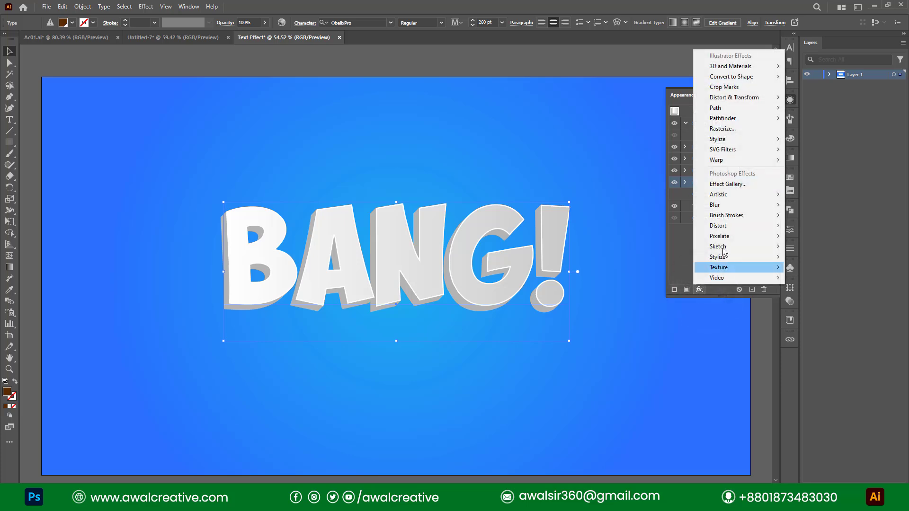
pyautogui.moveTo(743, 99)
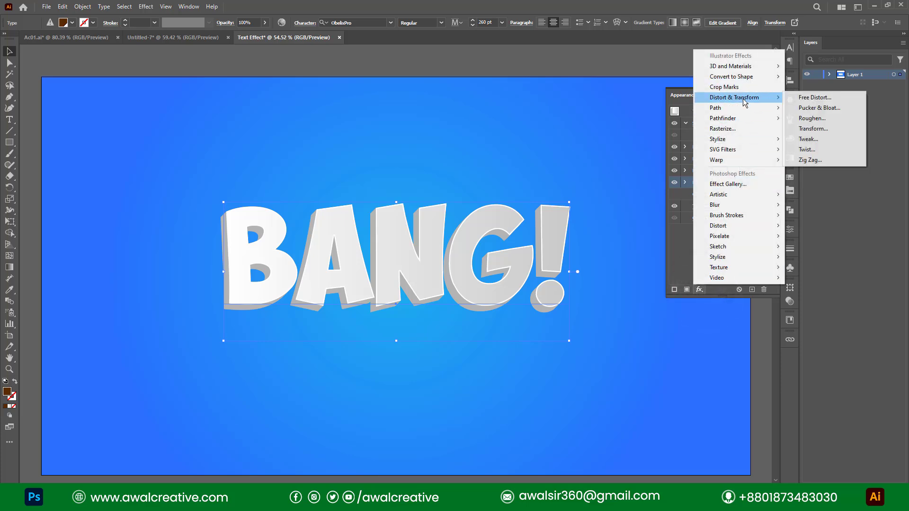
pyautogui.click(831, 129)
pyautogui.click(596, 183)
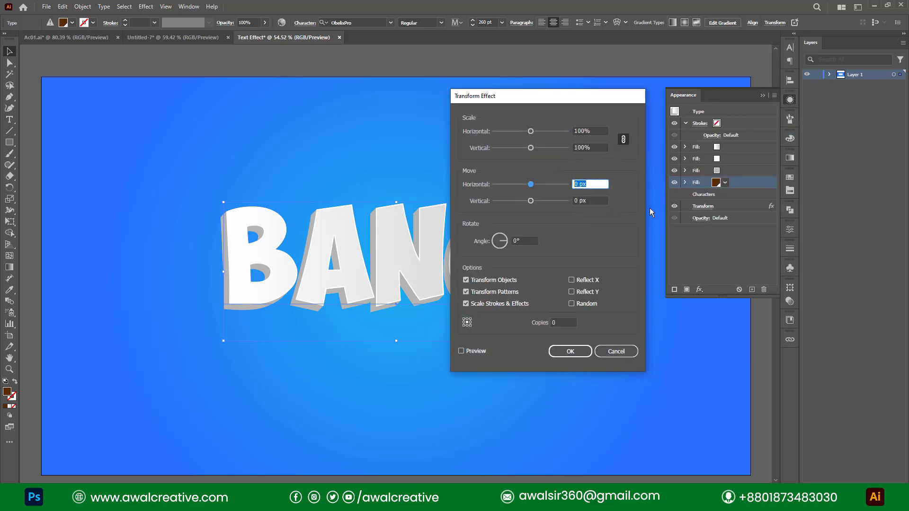
pyautogui.write('-18')
pyautogui.press('BackSpace')
pyautogui.write('9')
pyautogui.click(601, 201)
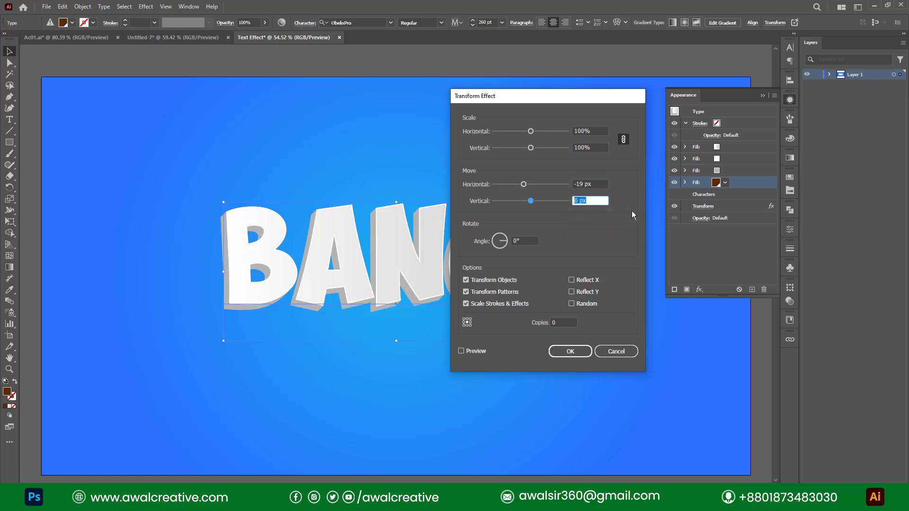
pyautogui.write('19')
pyautogui.click(570, 351)
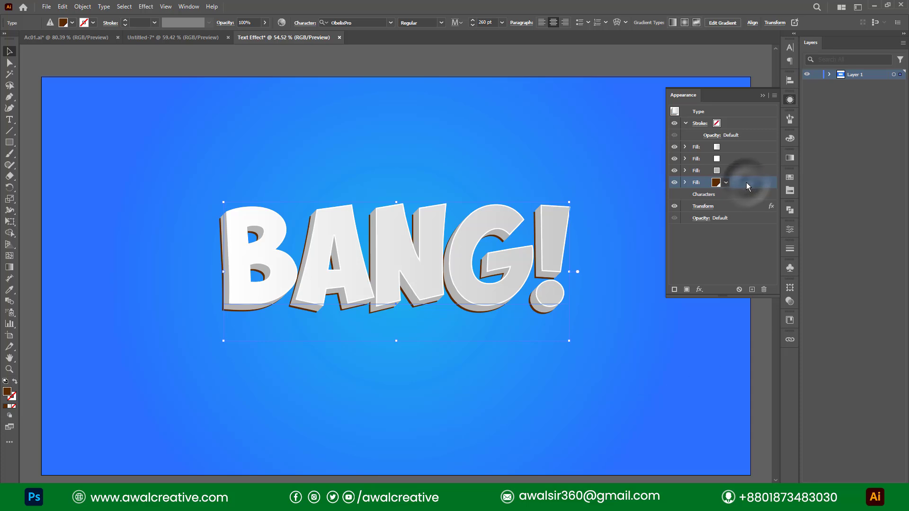
# Step: Duplicate the dark brown fill and set the bottom copy's color to the orange swatch
pyautogui.click(753, 289)
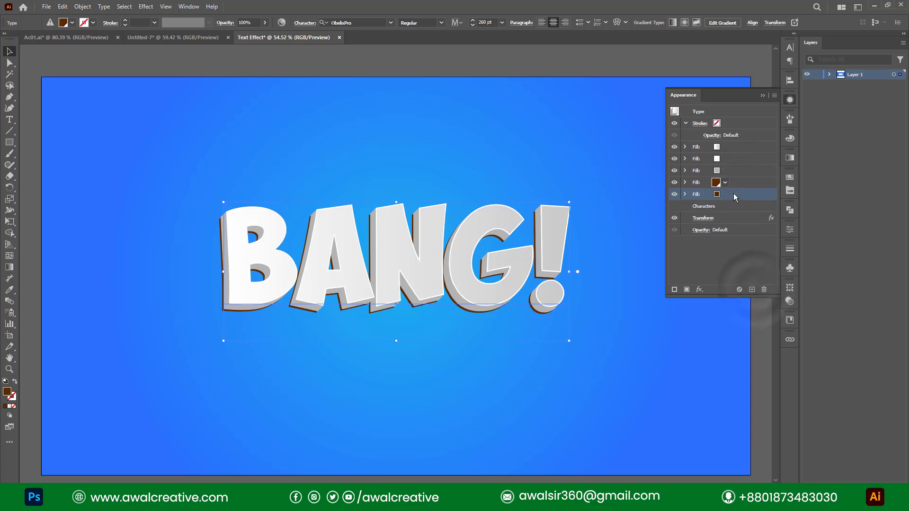
pyautogui.click(733, 194)
pyautogui.click(724, 195)
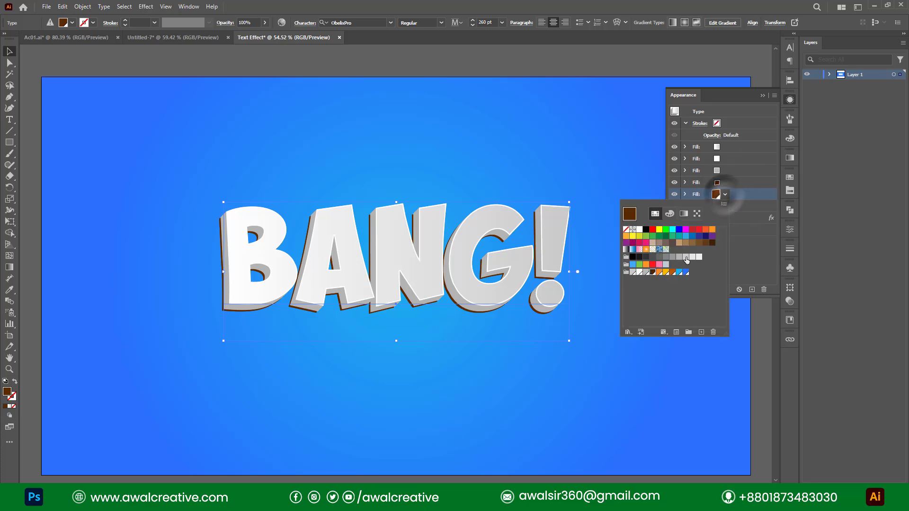
pyautogui.click(660, 273)
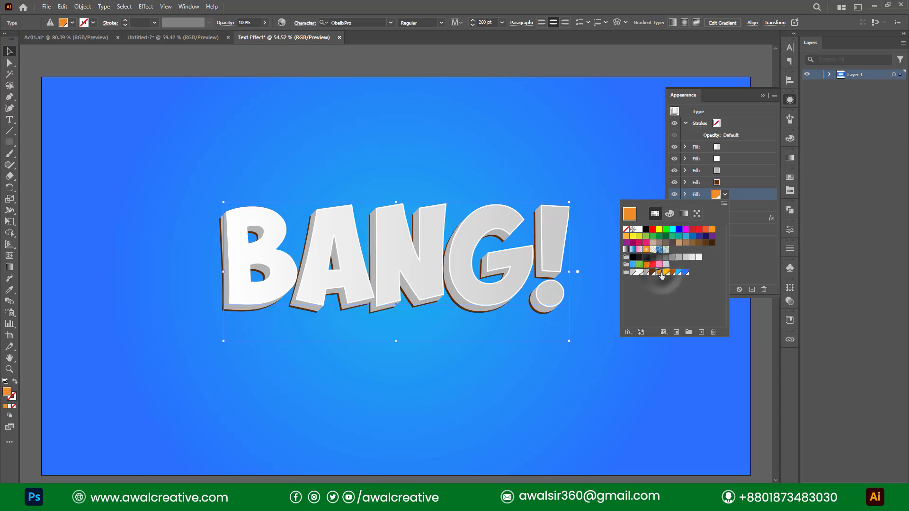
pyautogui.click(752, 193)
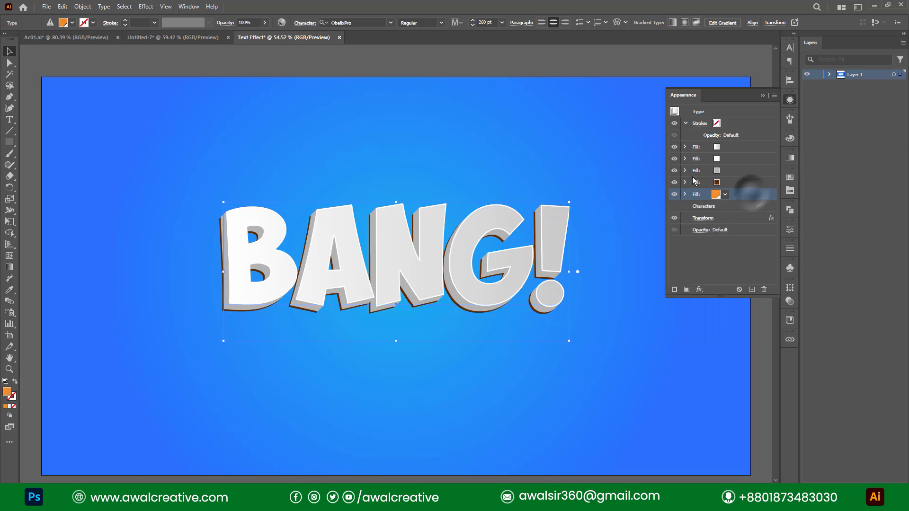
# Step: Hide the dark brown fill and add an Offset Path effect to the orange fill with a 20 px offset and Round joins
pyautogui.click(673, 183)
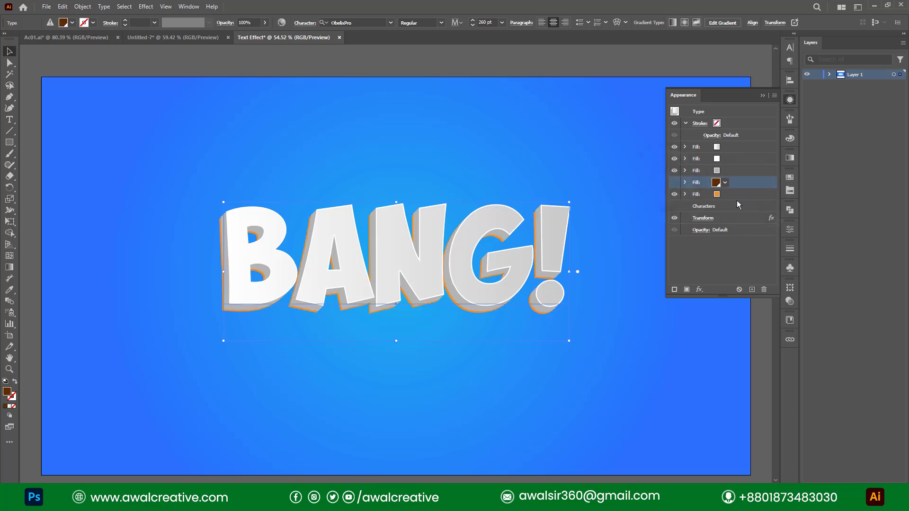
pyautogui.click(725, 194)
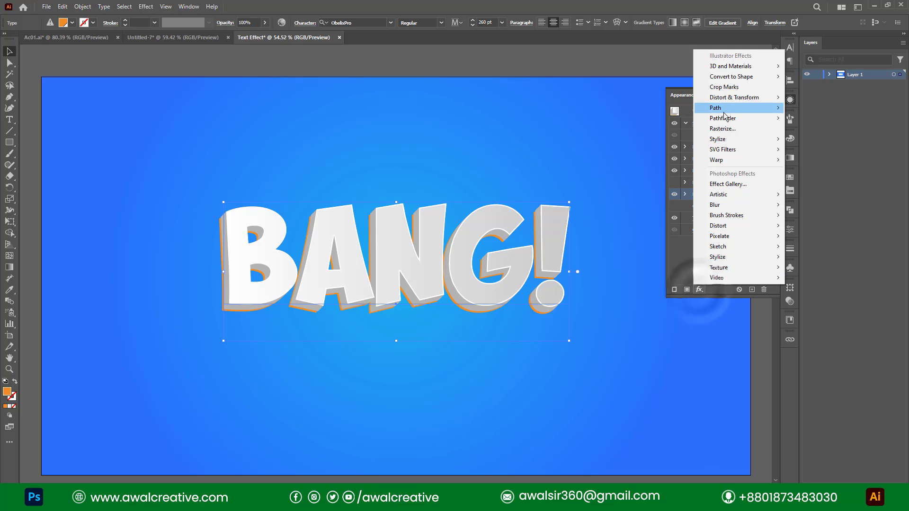
pyautogui.moveTo(724, 108)
pyautogui.click(812, 108)
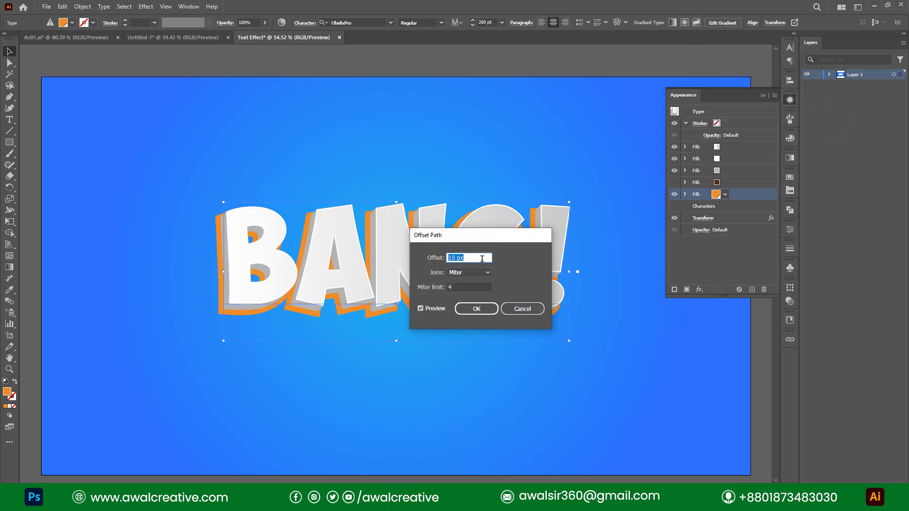
pyautogui.write('20')
pyautogui.click(468, 273)
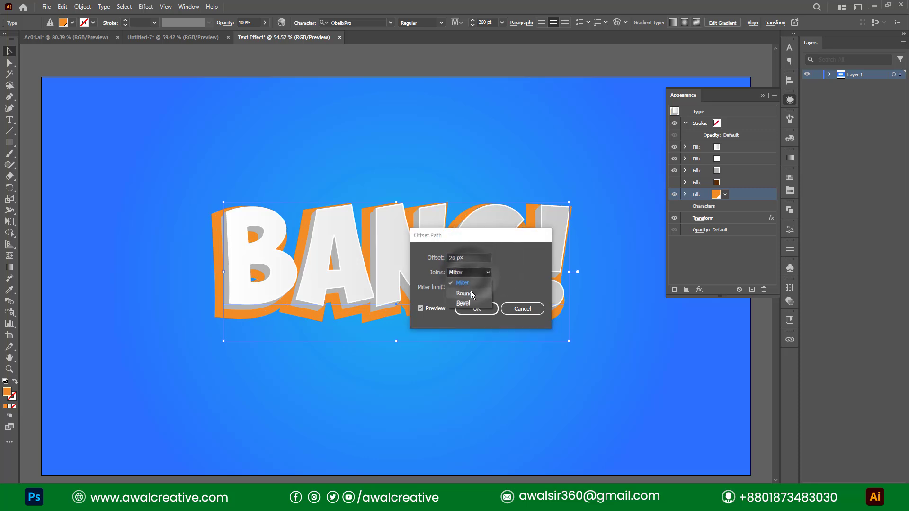
pyautogui.click(470, 292)
pyautogui.moveTo(457, 234); pyautogui.dragTo(602, 197)
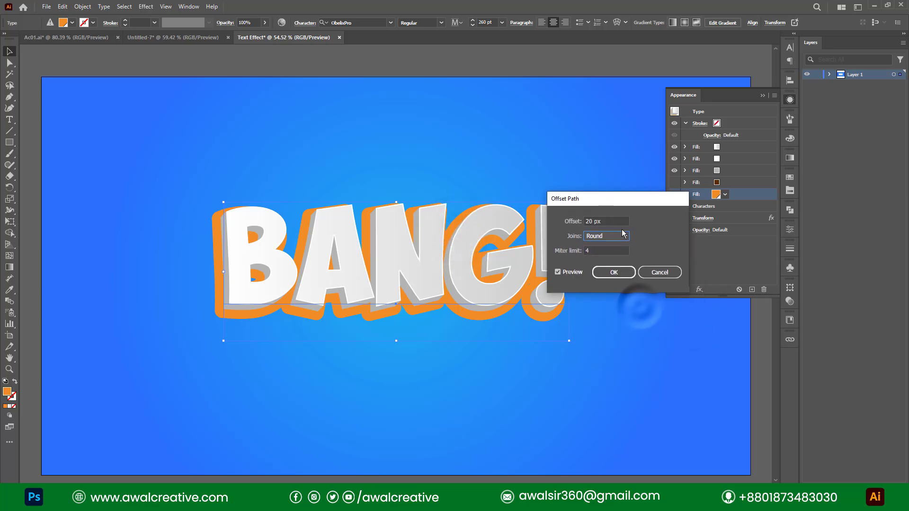
# Step: Adjust the orange fill's path offset to 35 px and apply the effect
pyautogui.click(611, 221)
pyautogui.press('Up')
pyautogui.press('Up')
pyautogui.press('Up')
pyautogui.press('Up')
pyautogui.press('Up')
pyautogui.press('Up')
pyautogui.press('Up')
pyautogui.press('Up')
pyautogui.press('Up')
pyautogui.press('Up')
pyautogui.press('Up')
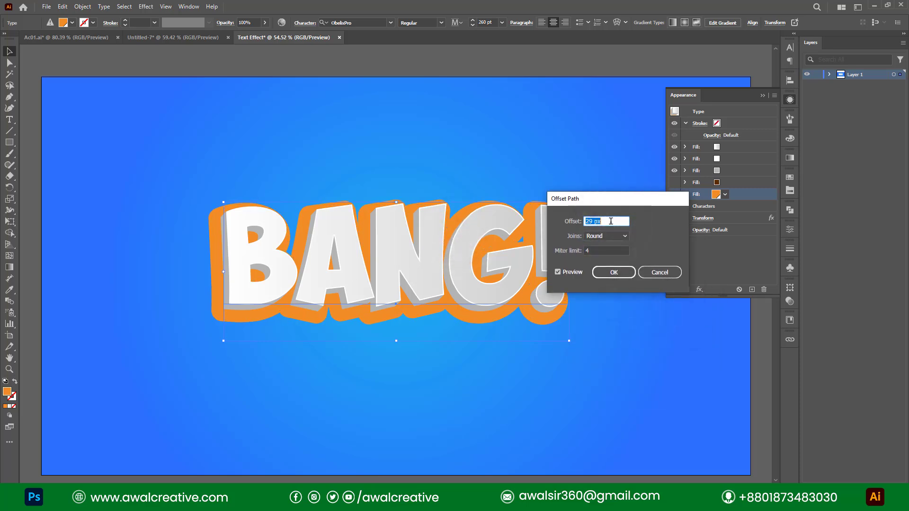
pyautogui.moveTo(611, 199); pyautogui.dragTo(689, 256)
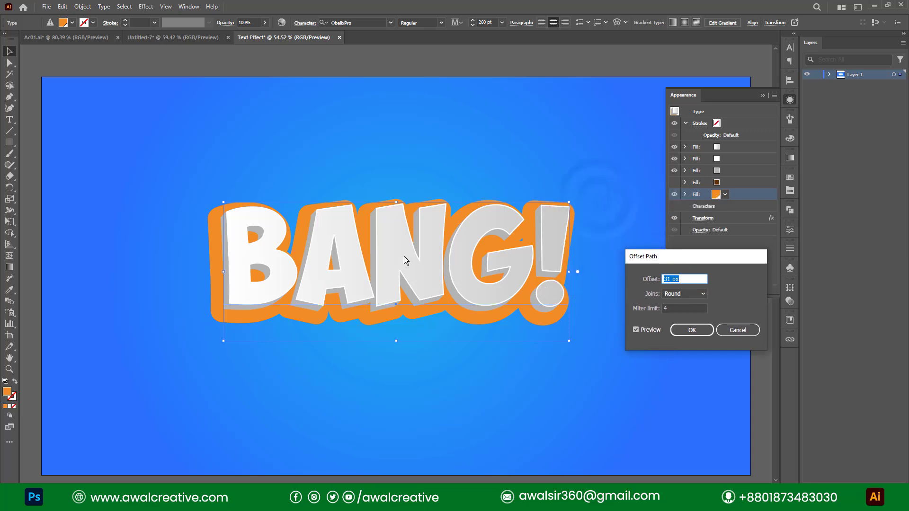
pyautogui.moveTo(632, 263); pyautogui.dragTo(595, 219)
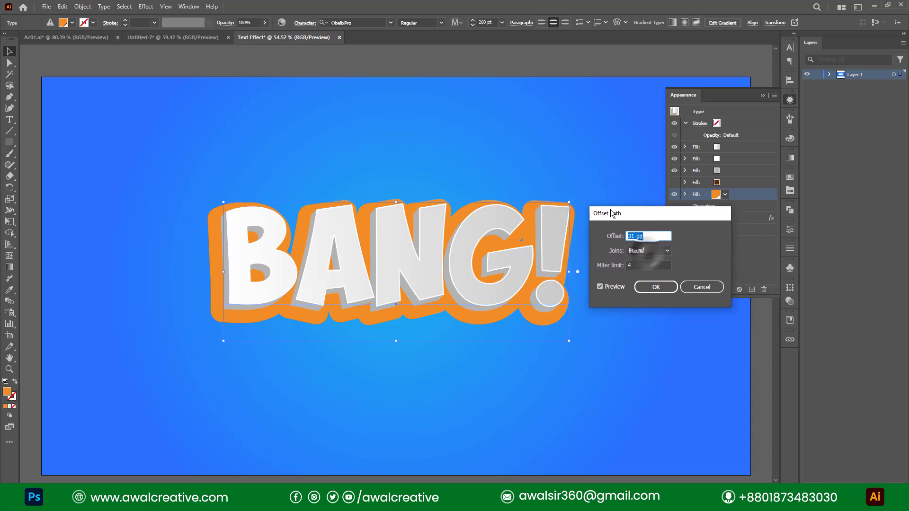
pyautogui.click(643, 235)
pyautogui.press('Up')
pyautogui.press('Up')
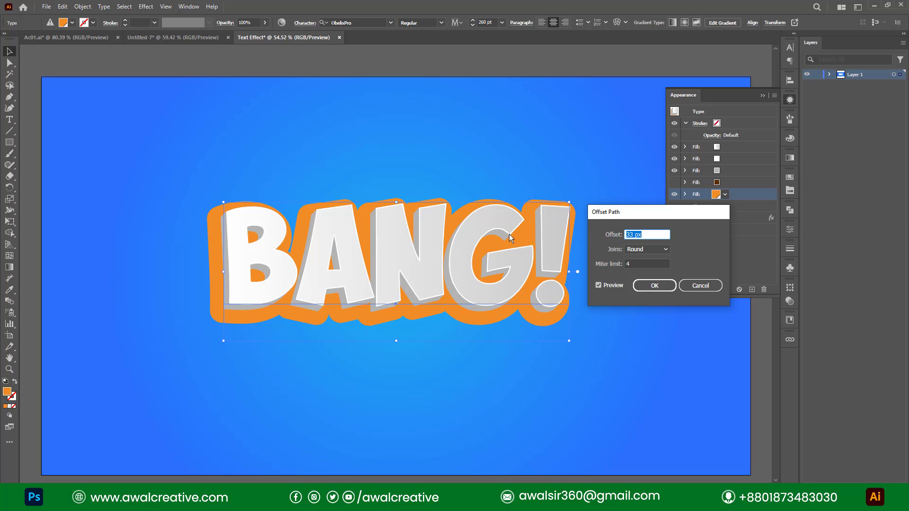
pyautogui.press('Down')
pyautogui.press('Down')
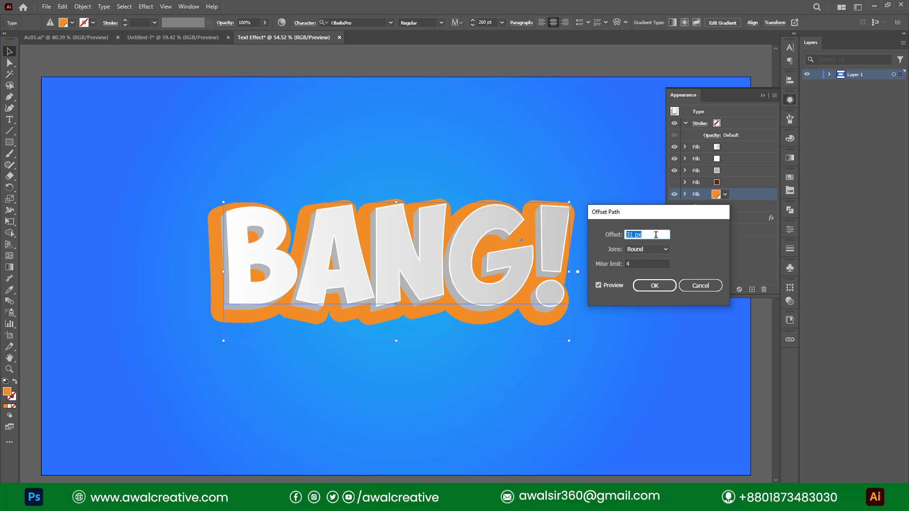
pyautogui.press('Down')
pyautogui.press('Down')
pyautogui.press('Down')
pyautogui.press('Down')
pyautogui.press('Down')
pyautogui.press('Down')
pyautogui.press('Down')
pyautogui.press('Down')
pyautogui.press('Down')
pyautogui.press('Down')
pyautogui.press('Down')
pyautogui.press('Down')
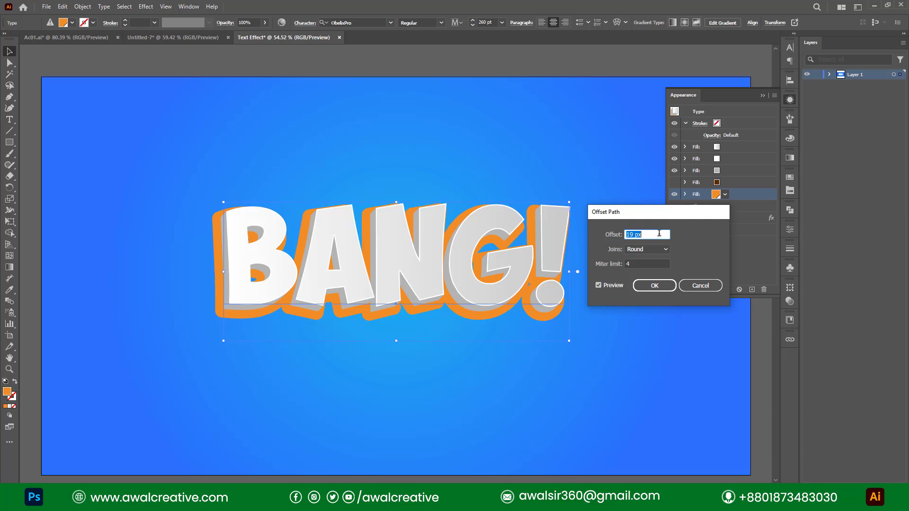
pyautogui.press('Up')
pyautogui.press('Up')
pyautogui.press('Up')
pyautogui.press('Up')
pyautogui.press('Up')
pyautogui.press('Up')
pyautogui.press('Up')
pyautogui.press('Up')
pyautogui.press('Up')
pyautogui.press('Up')
pyautogui.press('Up')
pyautogui.press('Up')
pyautogui.press('Up')
pyautogui.press('Up')
pyautogui.press('Up')
pyautogui.press('Up')
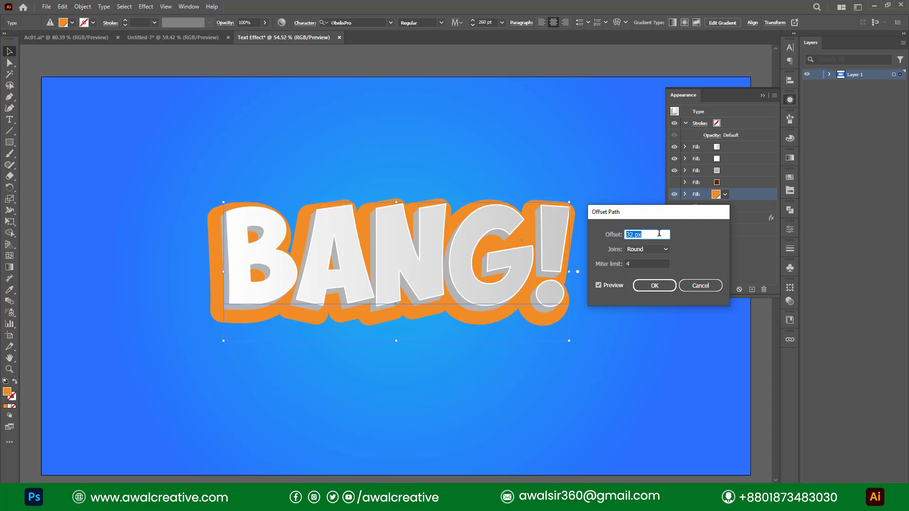
pyautogui.press('Up')
pyautogui.press('Up')
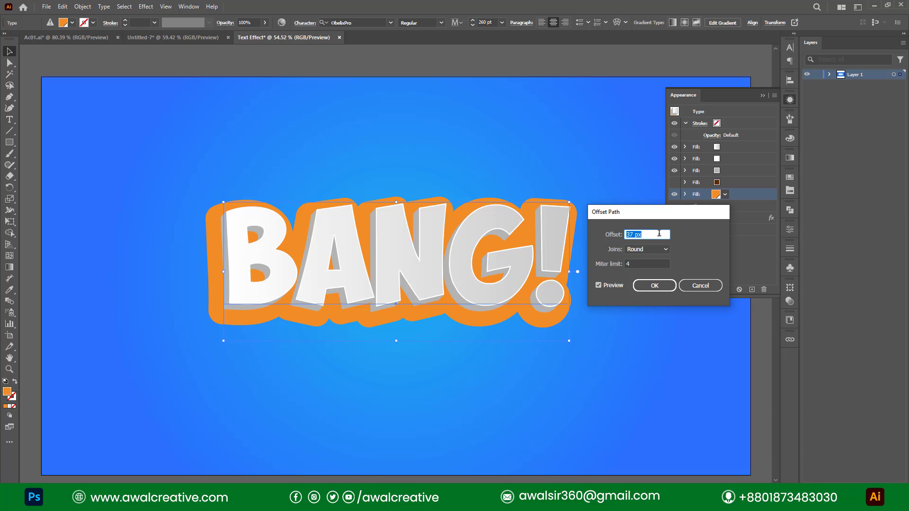
pyautogui.press('Down')
pyautogui.press('Down')
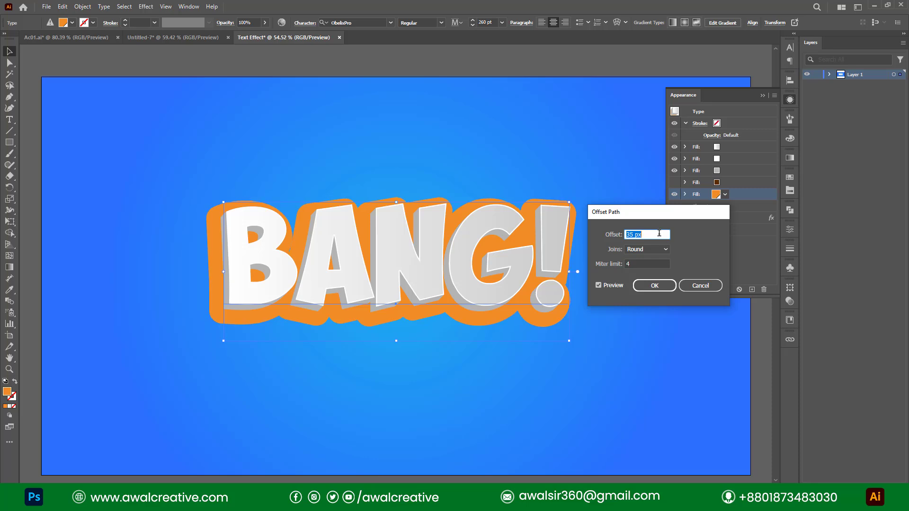
pyautogui.click(648, 287)
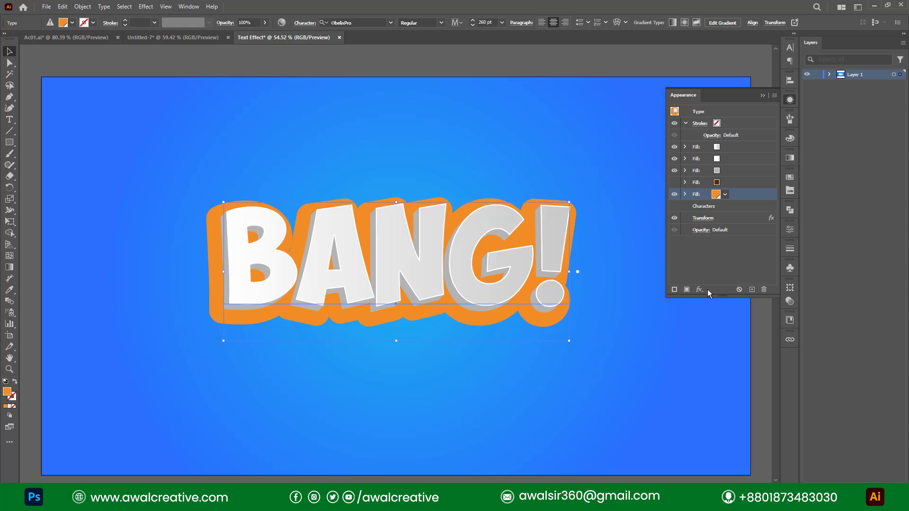
# Step: Duplicate the orange fill and set the bottom copy's color to the dark orange swatch AC 07
pyautogui.click(751, 289)
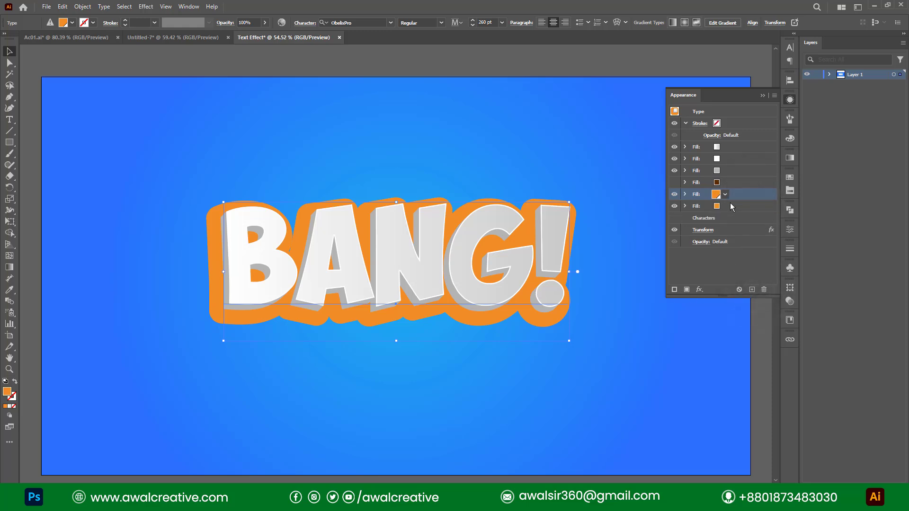
pyautogui.click(730, 203)
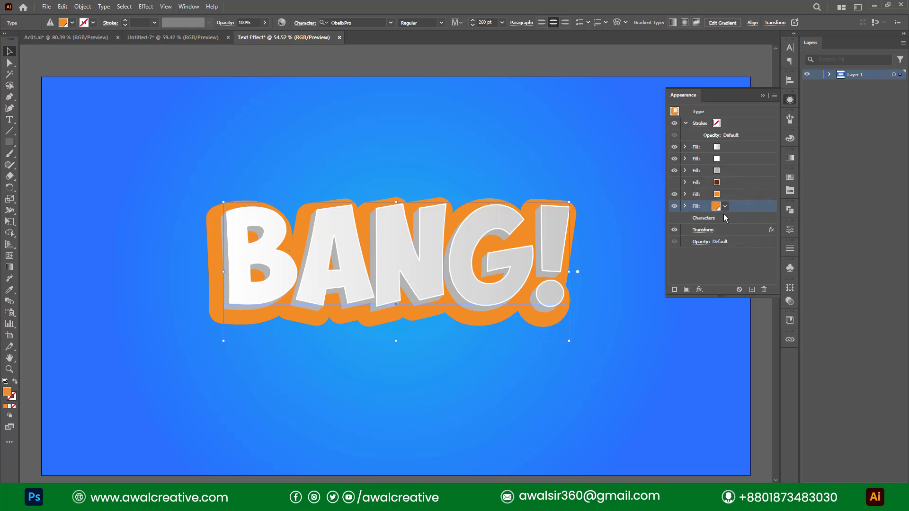
pyautogui.click(724, 205)
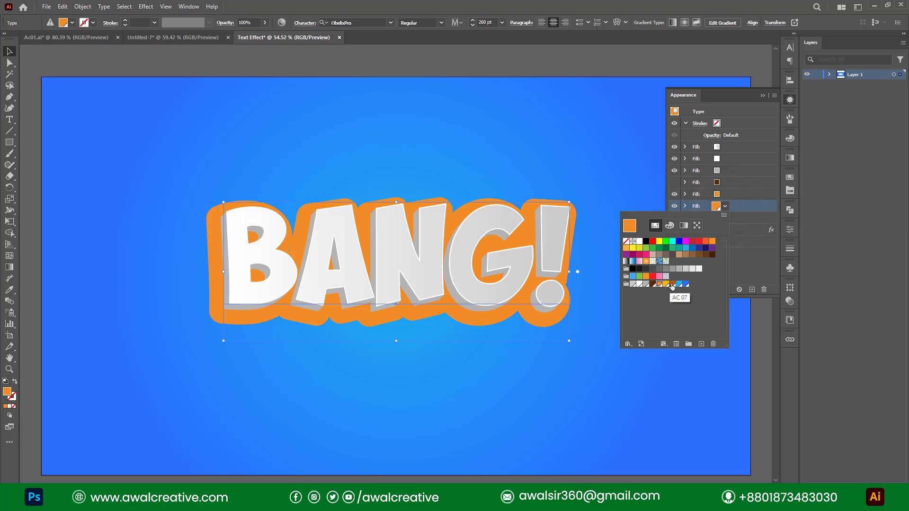
pyautogui.click(672, 284)
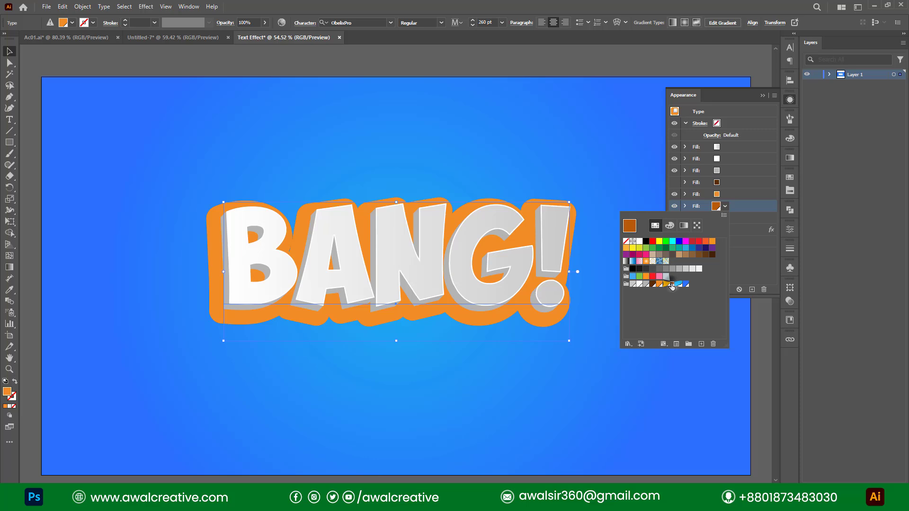
pyautogui.click(751, 206)
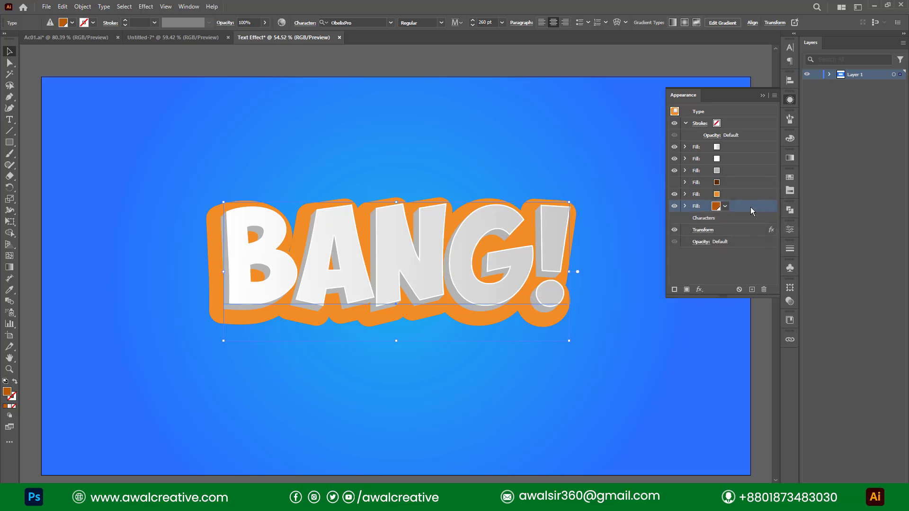
# Step: Add a previewed Transform effect to the dark orange fill, moving -0.5 px horizontally and 0.5 px vertically with 30 copies
pyautogui.click(699, 289)
pyautogui.moveTo(763, 100)
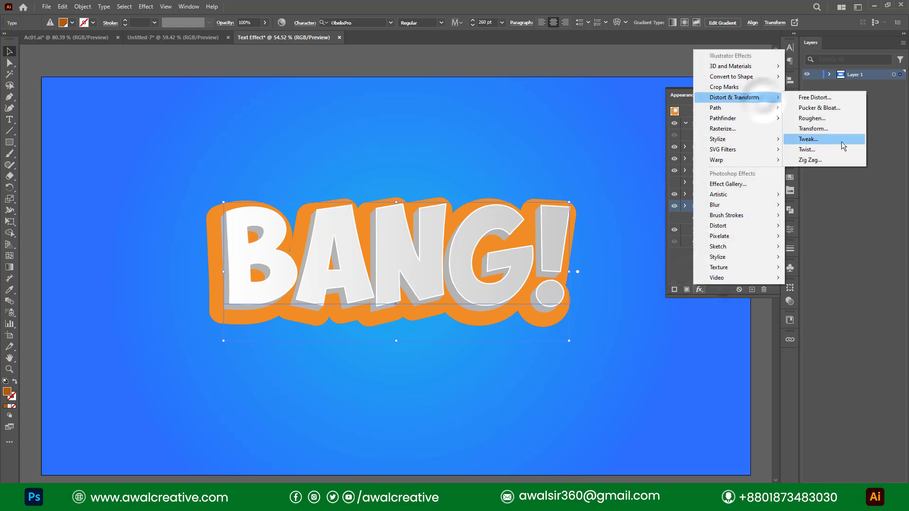
pyautogui.click(828, 130)
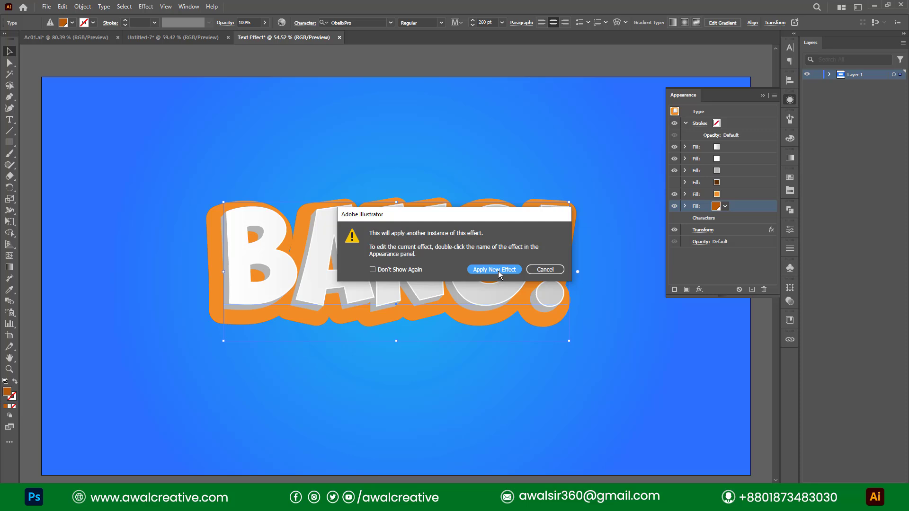
pyautogui.click(498, 271)
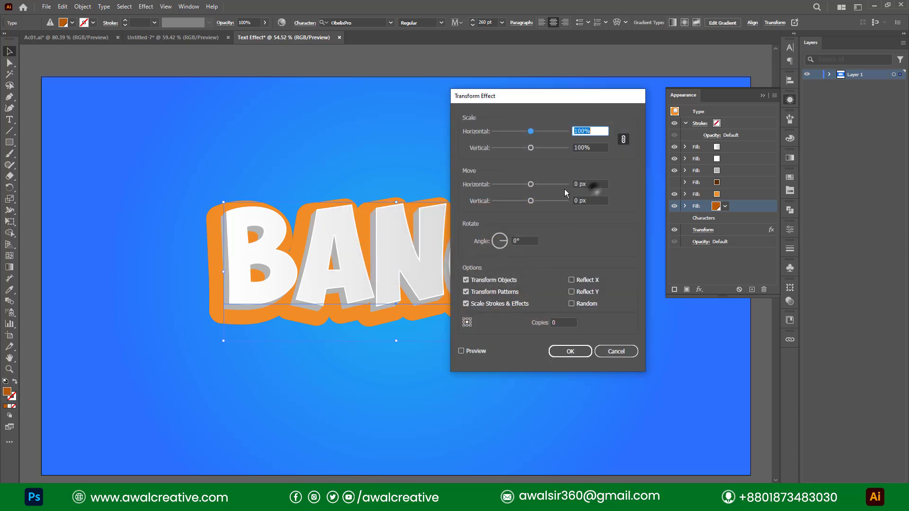
pyautogui.click(599, 184)
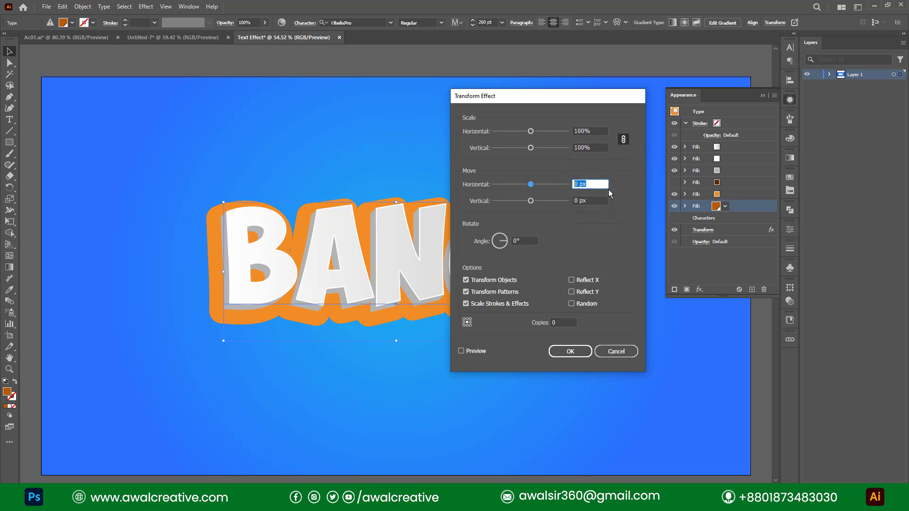
pyautogui.write('0.5')
pyautogui.moveTo(576, 182); pyautogui.dragTo(579, 194)
pyautogui.write(',-')
pyautogui.press('Tab')
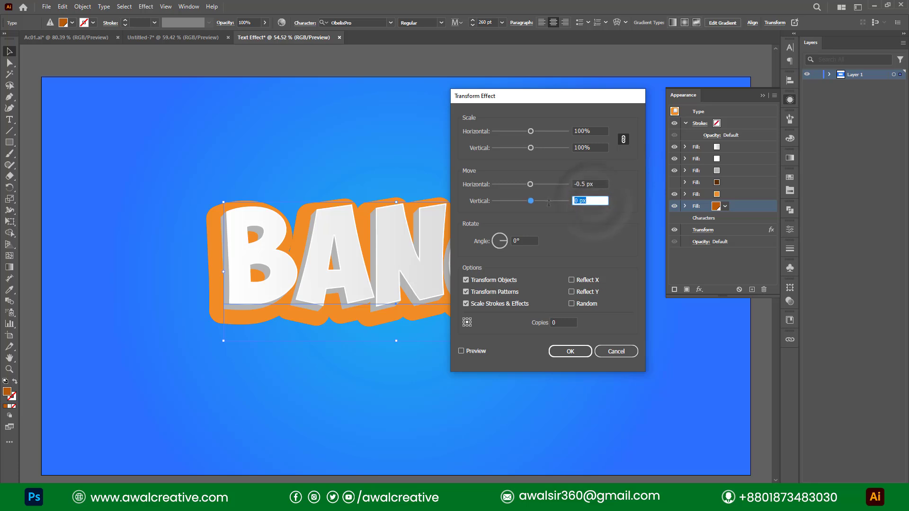
pyautogui.write('0.5')
pyautogui.click(562, 324)
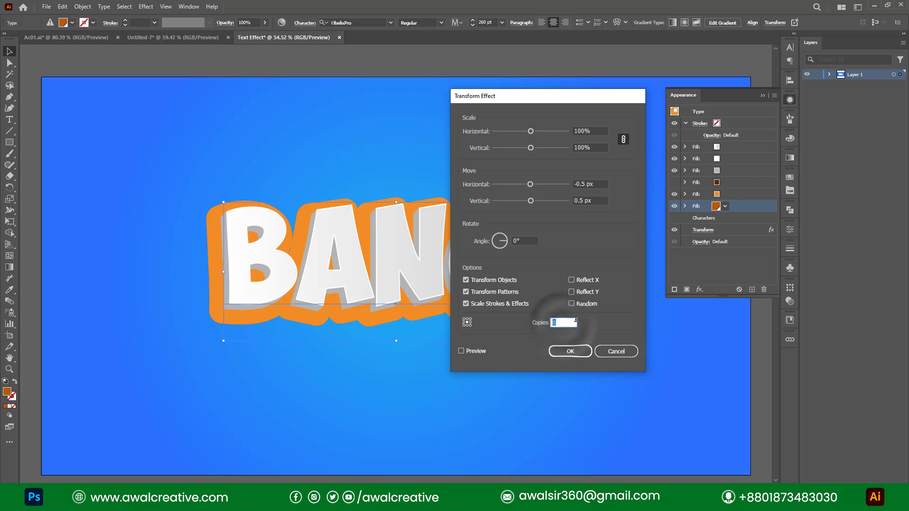
pyautogui.write('30')
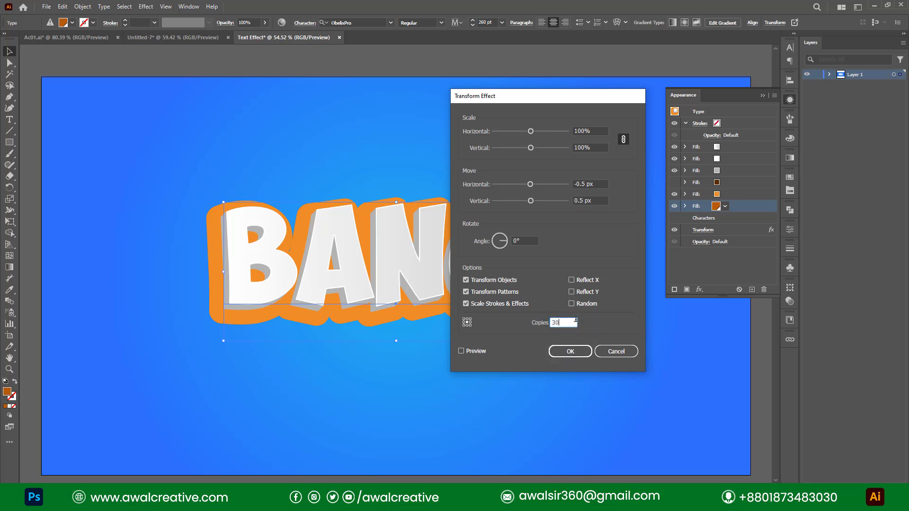
pyautogui.click(461, 351)
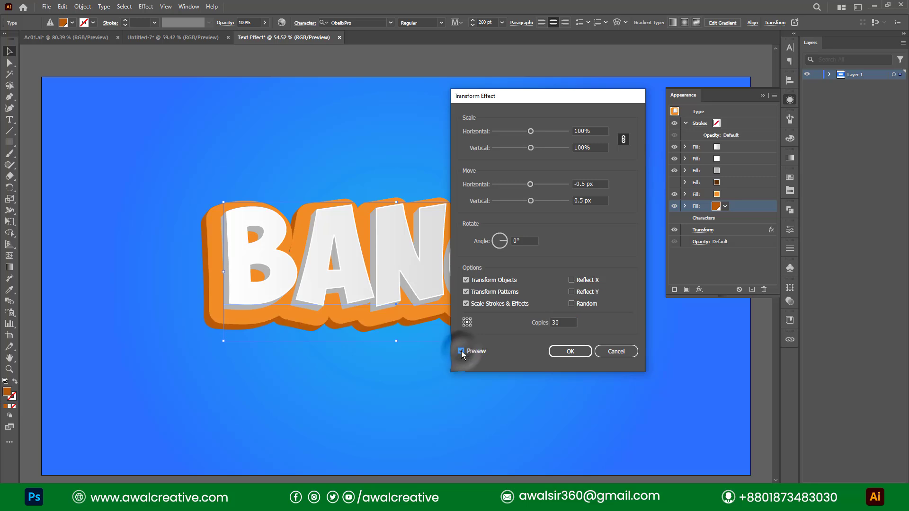
# Step: Increase the dark orange fill's Transform copies to 41 and apply the effect
pyautogui.click(564, 322)
pyautogui.press('Up')
pyautogui.press('Up')
pyautogui.press('Up')
pyautogui.press('Up')
pyautogui.press('Up')
pyautogui.press('Up')
pyautogui.press('Up')
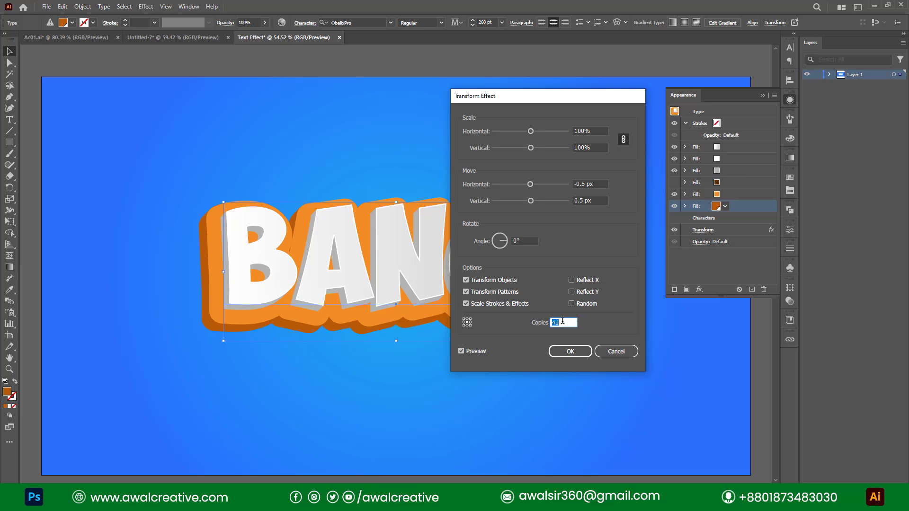
pyautogui.click(568, 351)
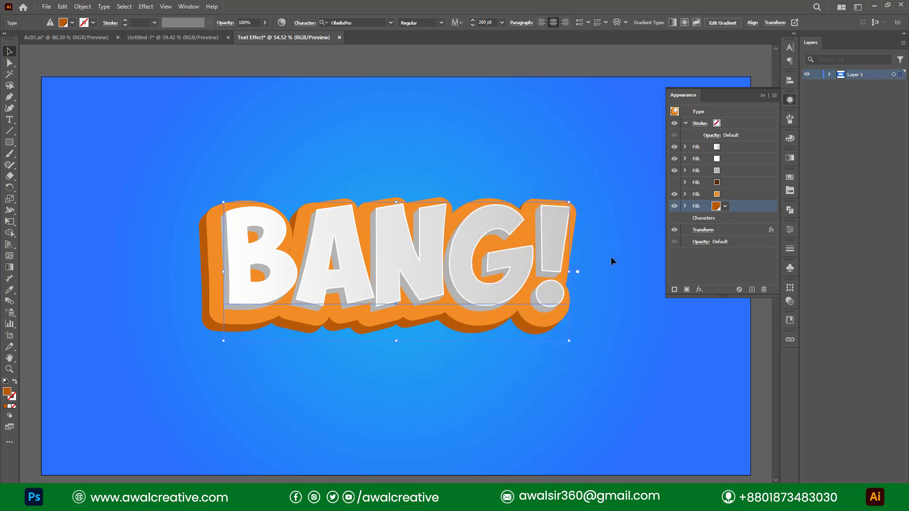
pyautogui.click(733, 192)
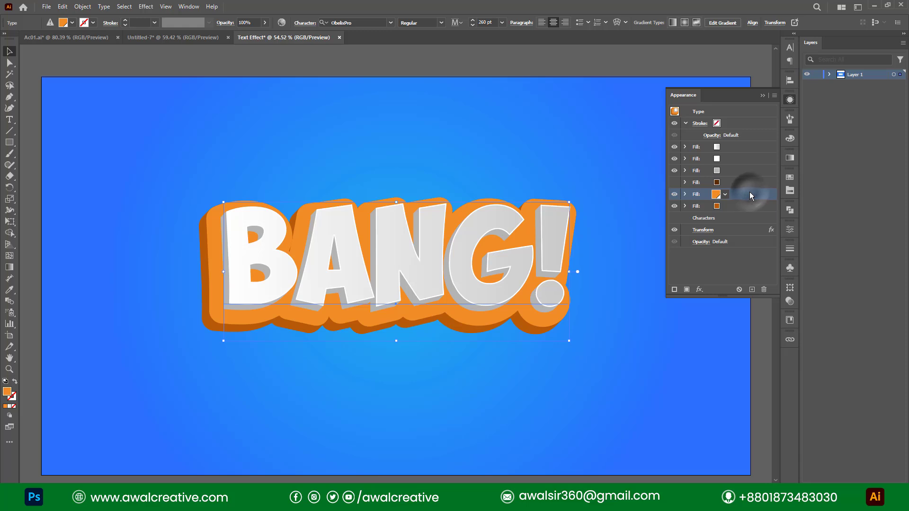
pyautogui.click(700, 291)
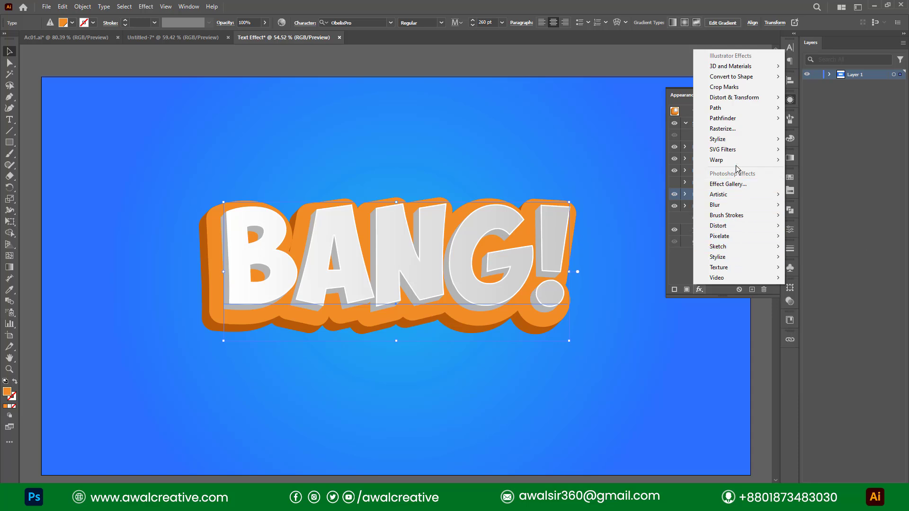
pyautogui.click(735, 139)
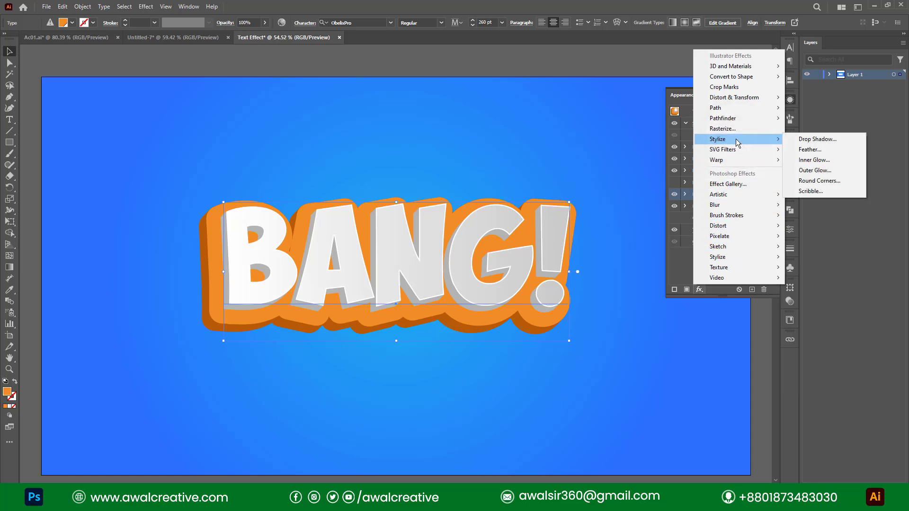
pyautogui.click(829, 160)
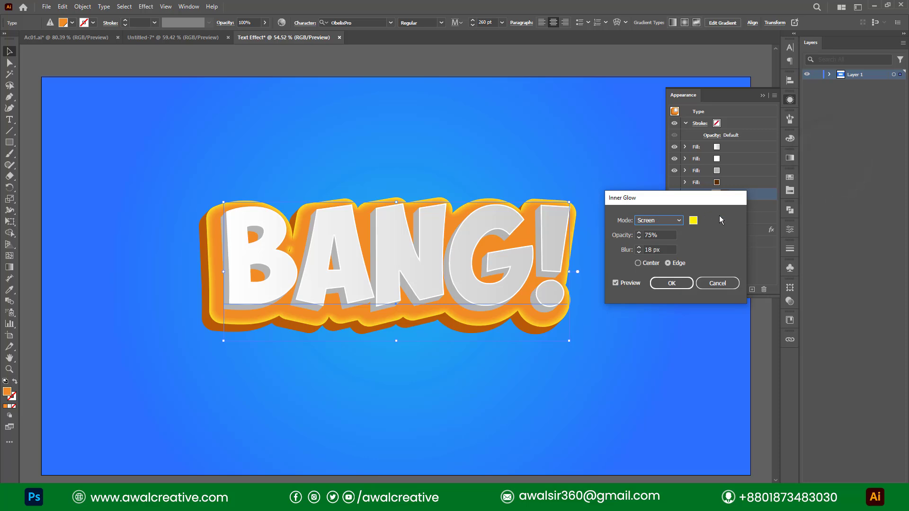
pyautogui.click(693, 222)
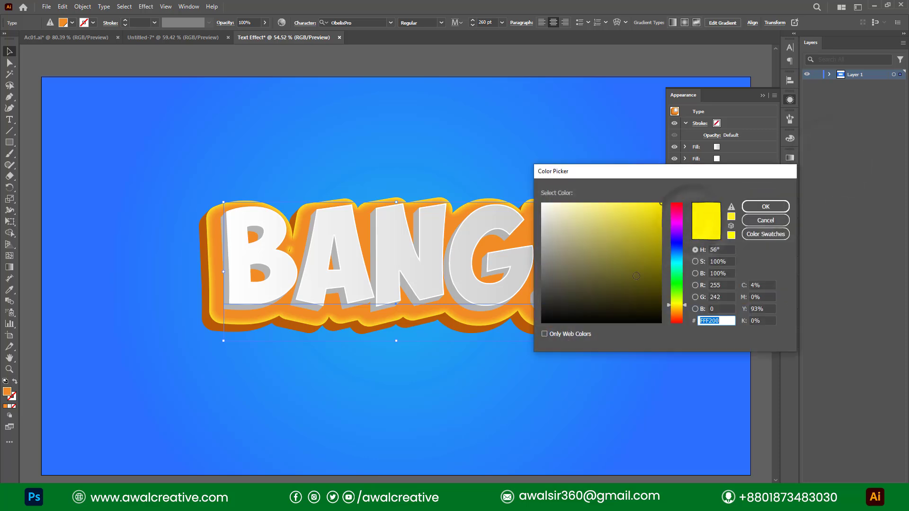
pyautogui.moveTo(634, 269)
pyautogui.mouseDown()
pyautogui.moveTo(657, 257)
pyautogui.moveTo(654, 201)
pyautogui.mouseUp()
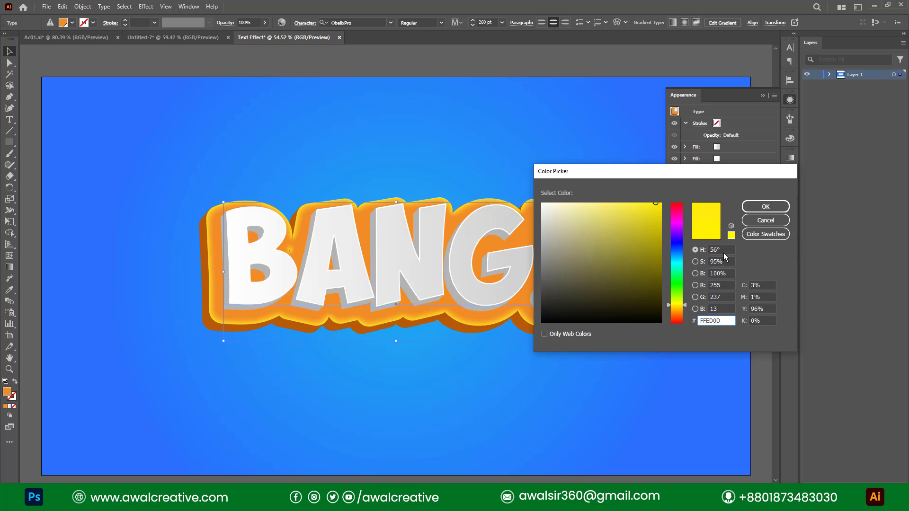
pyautogui.click(660, 205)
pyautogui.click(769, 221)
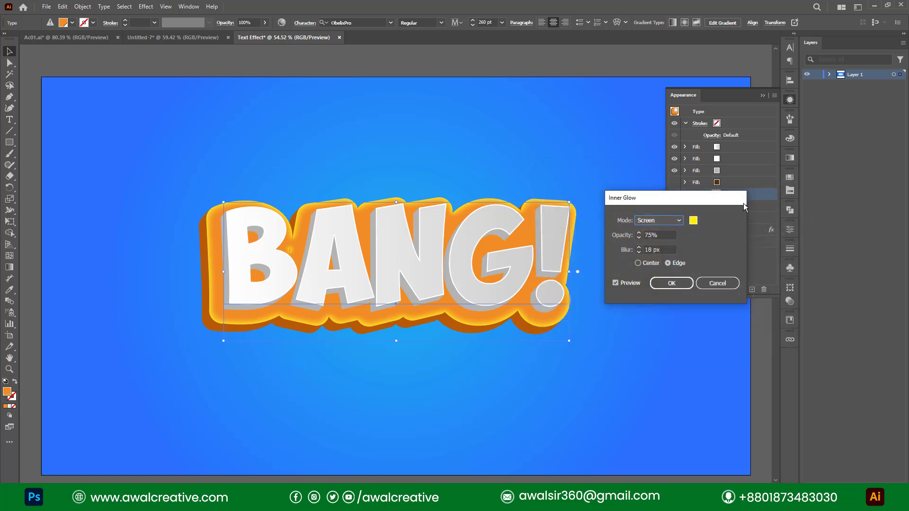
pyautogui.click(726, 283)
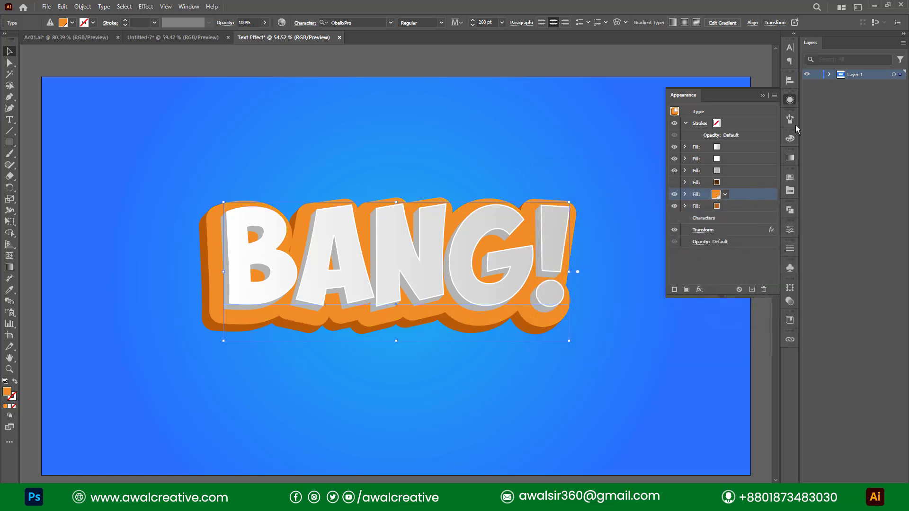
pyautogui.click(790, 177)
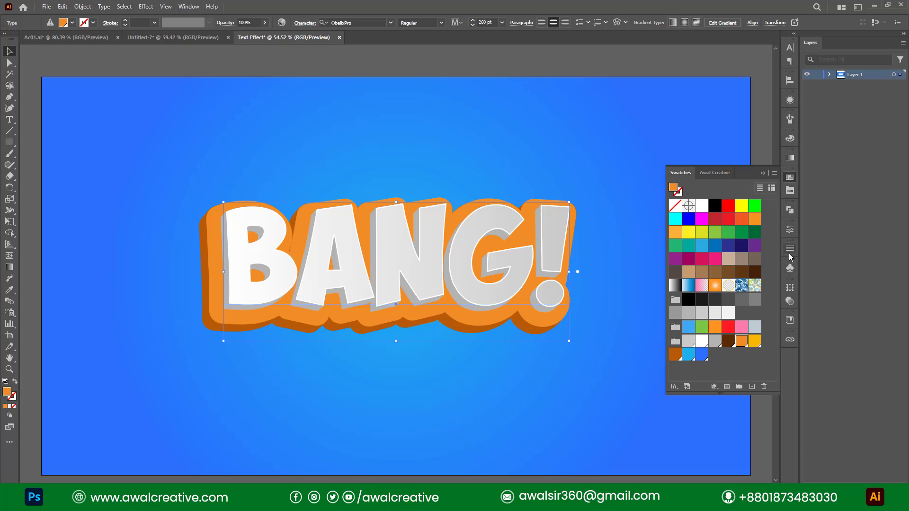
pyautogui.click(788, 100)
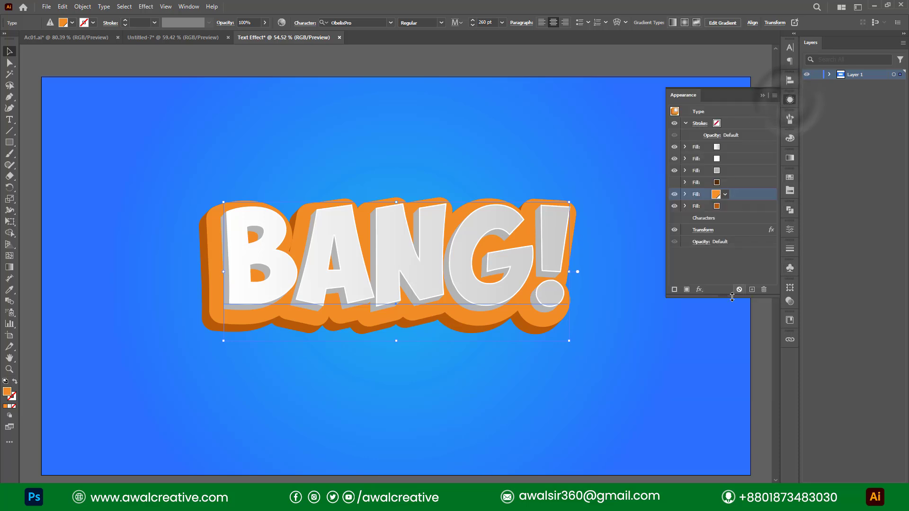
# Step: Add an Inner Glow effect to the orange fill in Screen mode with yellow FFF200, 75% opacity and a 20 px edge blur
pyautogui.click(703, 291)
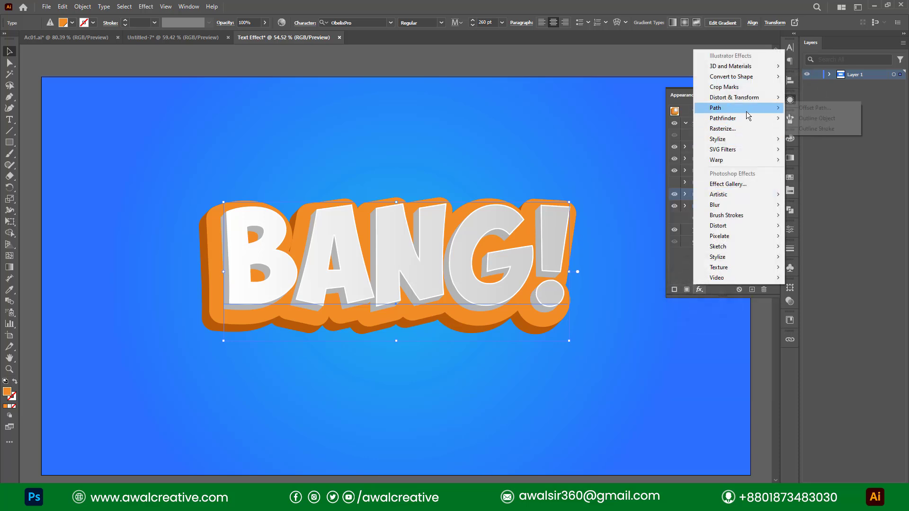
pyautogui.moveTo(742, 142)
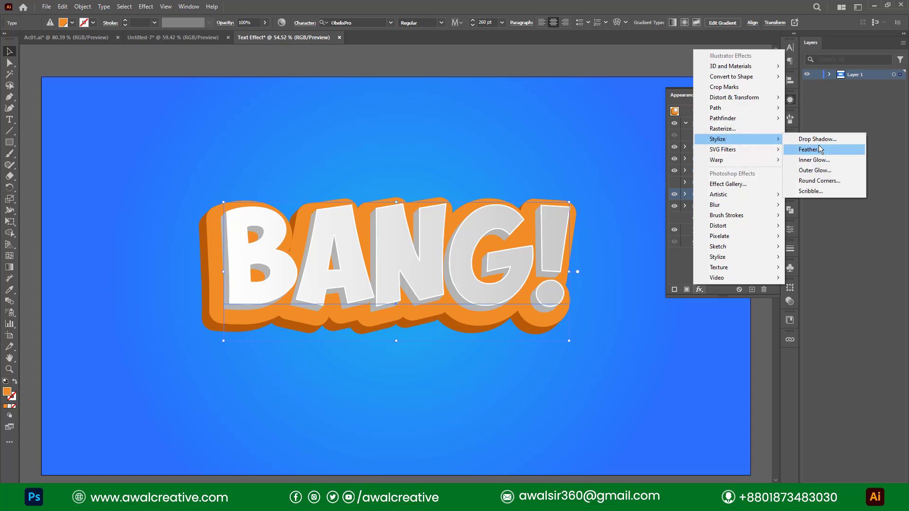
pyautogui.click(813, 160)
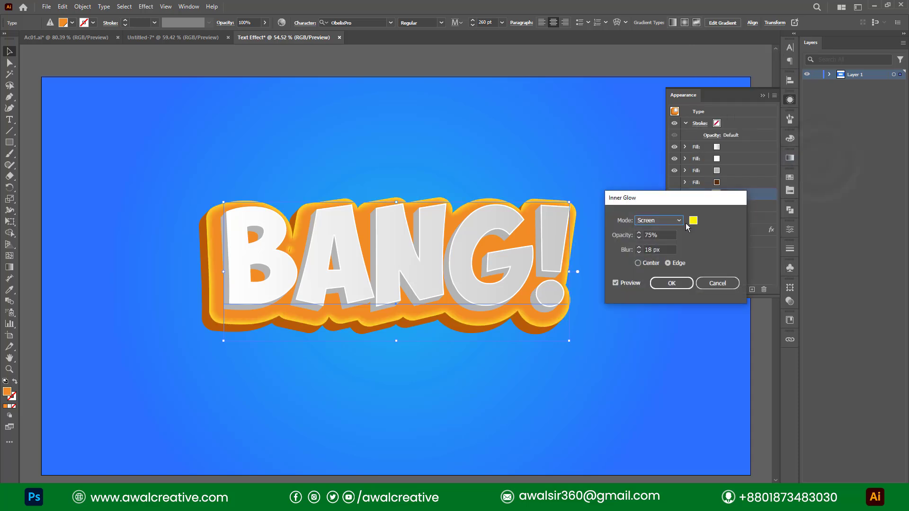
pyautogui.click(692, 221)
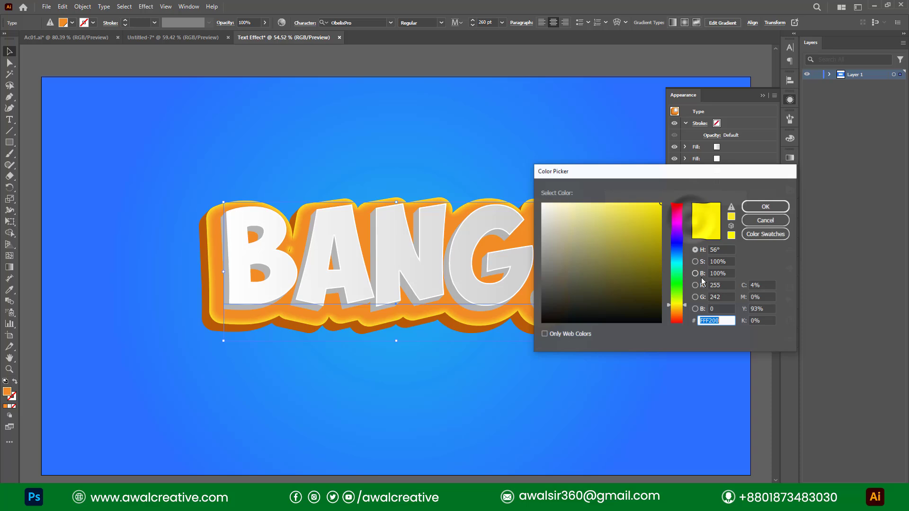
pyautogui.moveTo(724, 321); pyautogui.dragTo(699, 325)
pyautogui.click(722, 321)
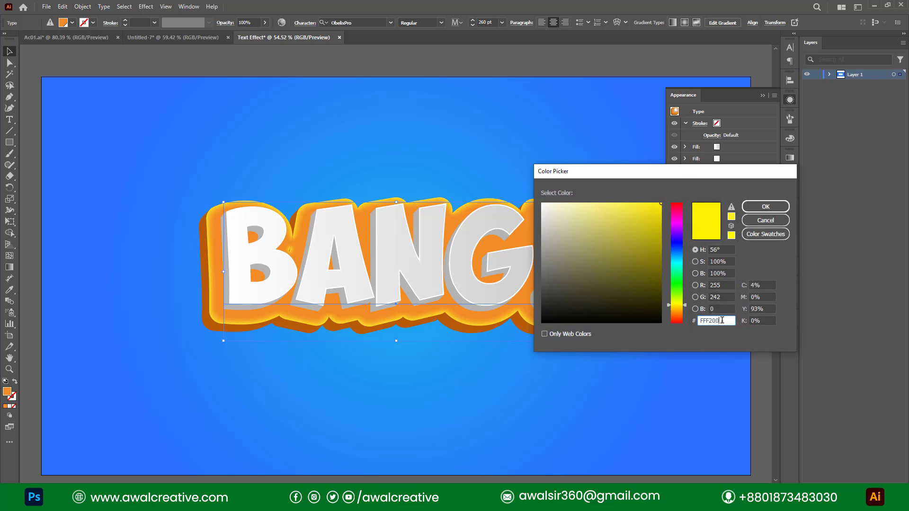
pyautogui.click(764, 207)
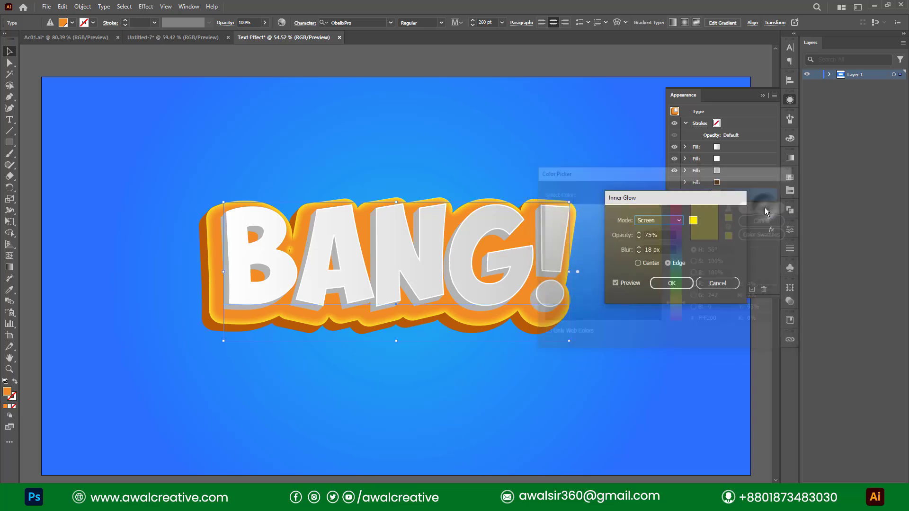
pyautogui.press('Tab')
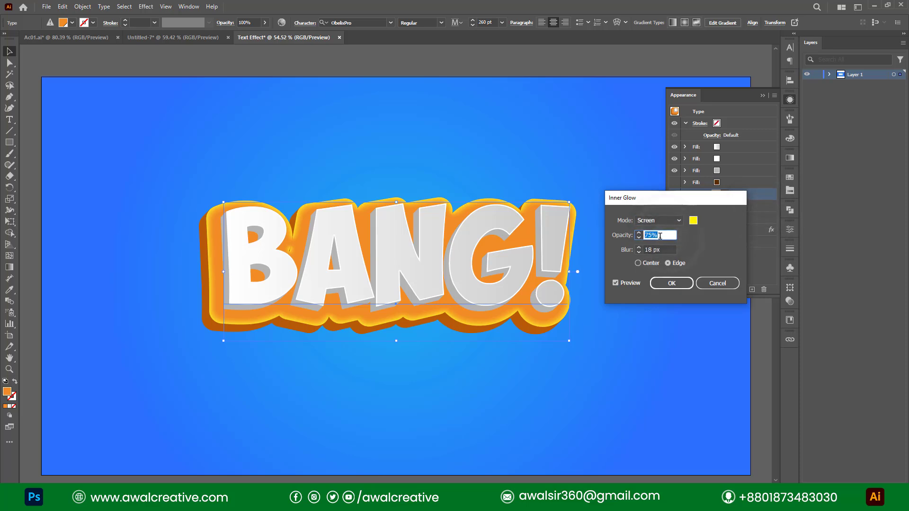
pyautogui.press('Tab')
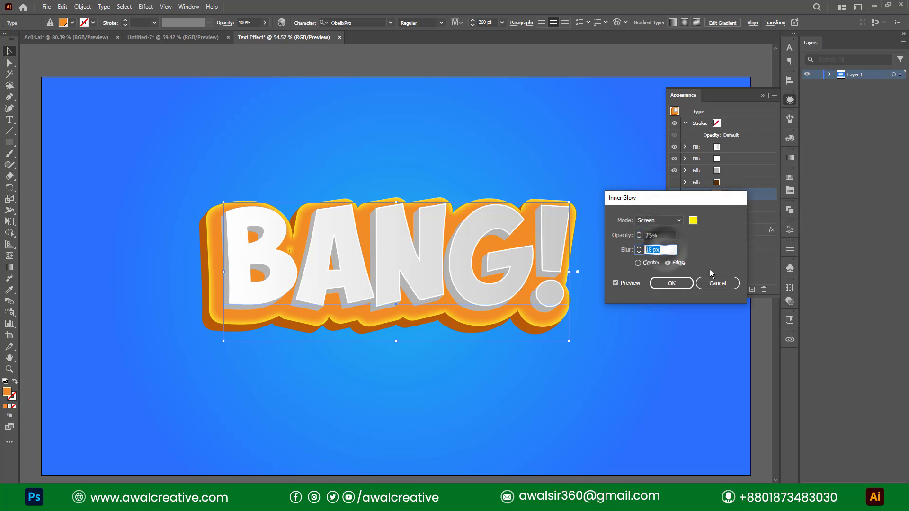
pyautogui.write('20')
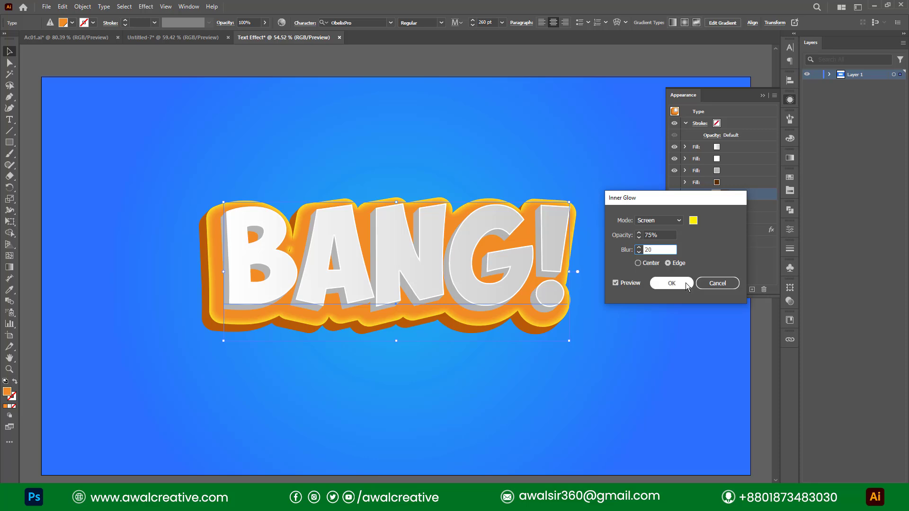
pyautogui.click(671, 283)
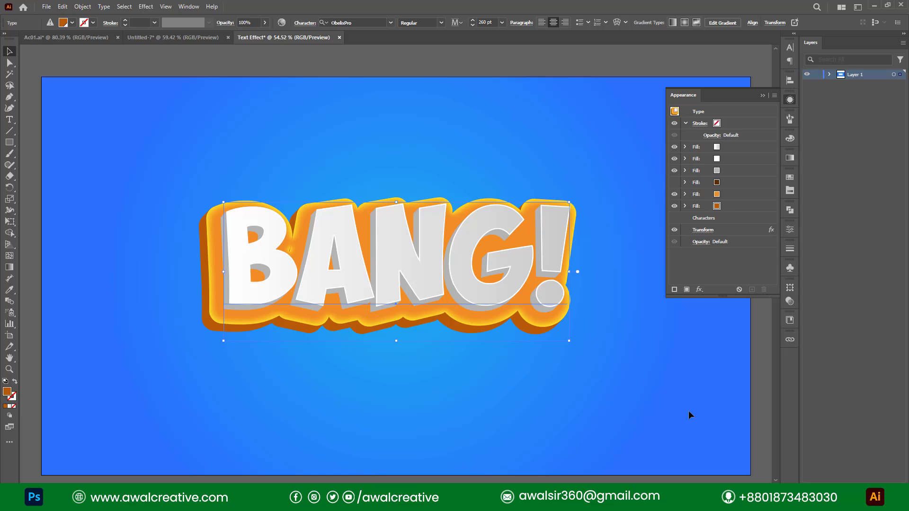
pyautogui.click(735, 185)
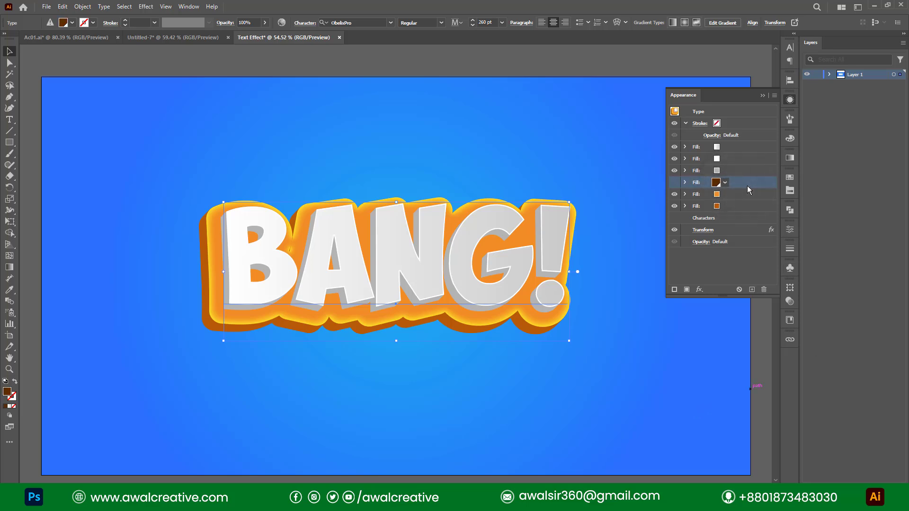
pyautogui.click(700, 289)
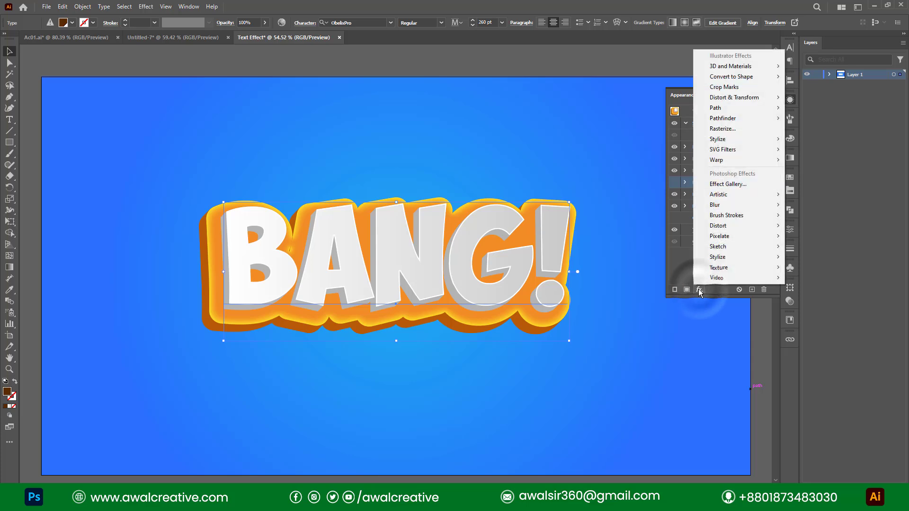
pyautogui.click(722, 204)
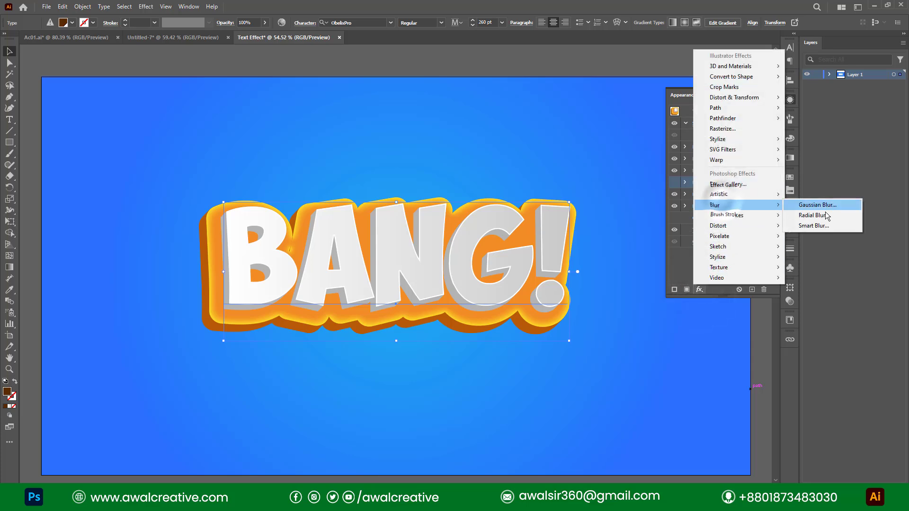
pyautogui.click(817, 204)
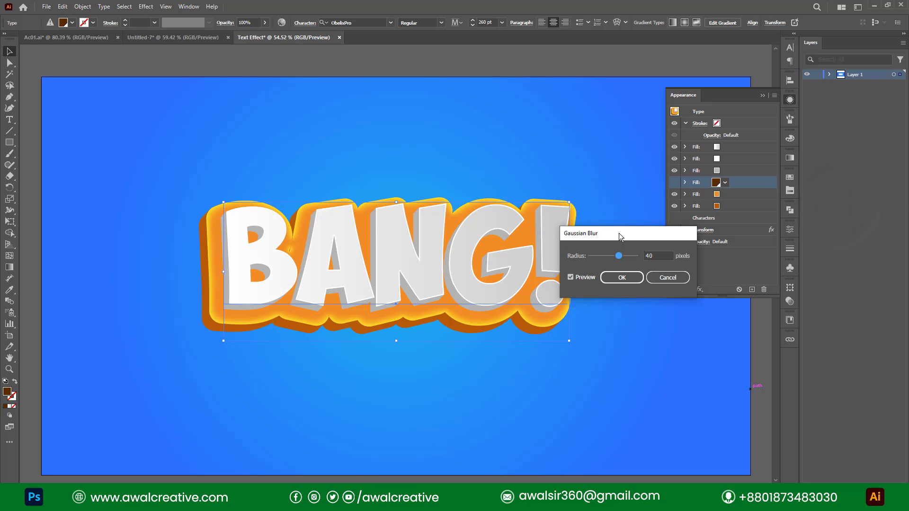
pyautogui.moveTo(618, 233); pyautogui.dragTo(710, 235)
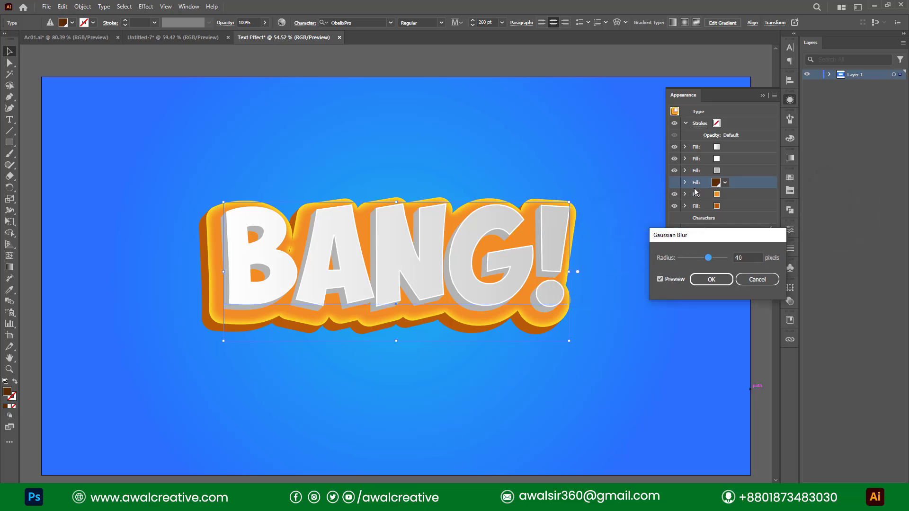
pyautogui.click(756, 279)
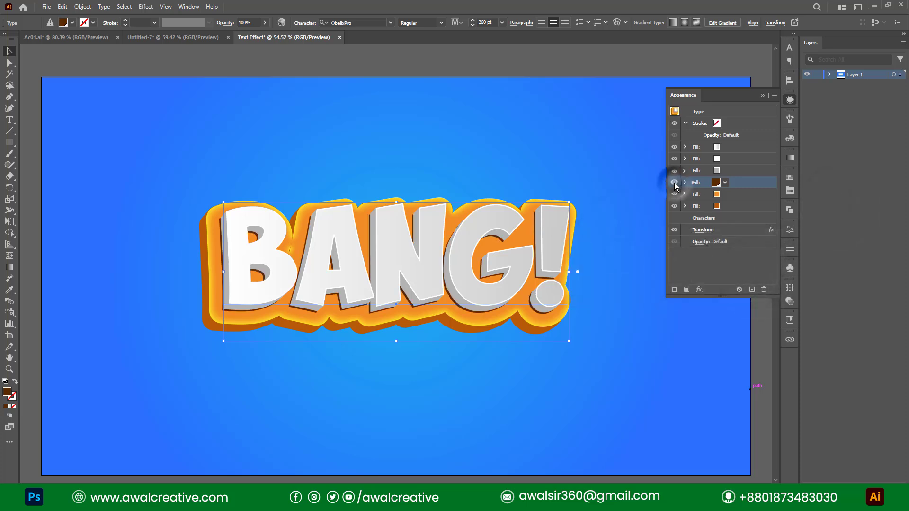
# Step: Start a previewed Gaussian Blur effect on the dark brown fill and set its radius to 15 pixels
pyautogui.click(746, 186)
pyautogui.click(700, 289)
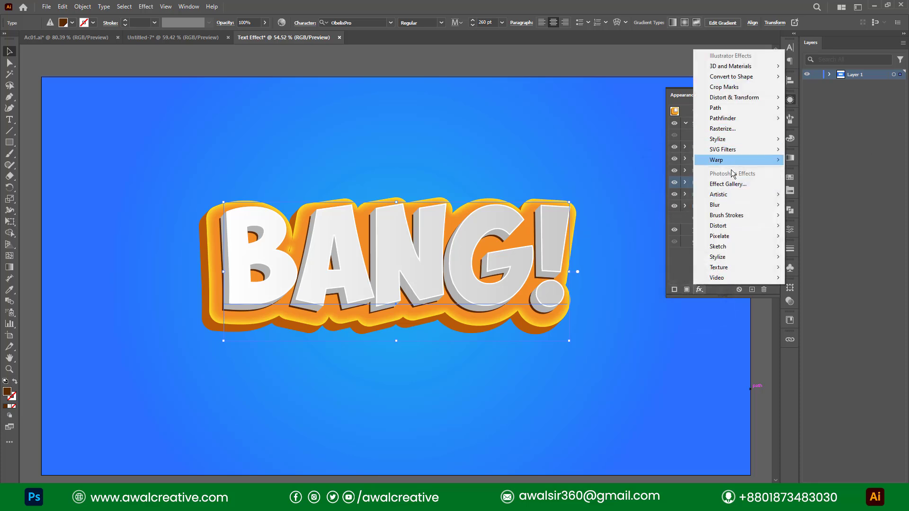
pyautogui.click(729, 206)
pyautogui.click(807, 204)
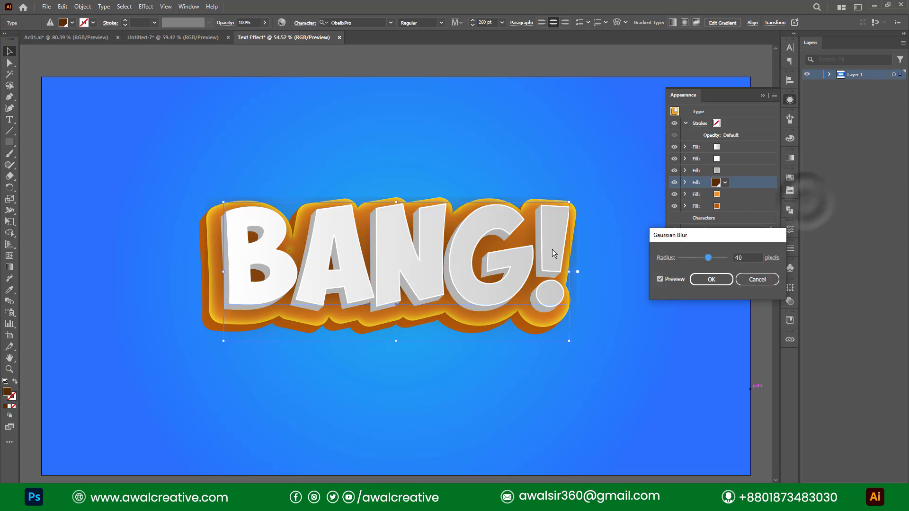
pyautogui.doubleClick(741, 258)
pyautogui.write('40')
pyautogui.doubleClick(749, 257)
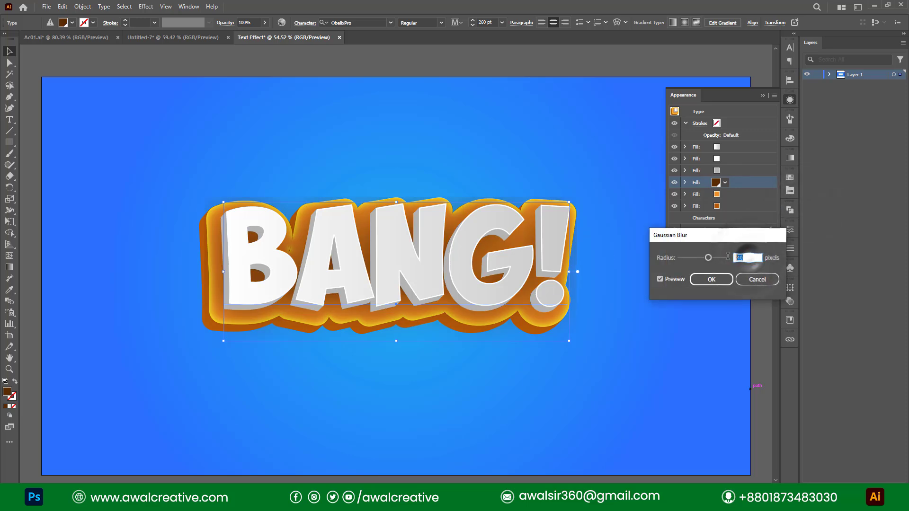
pyautogui.write('15')
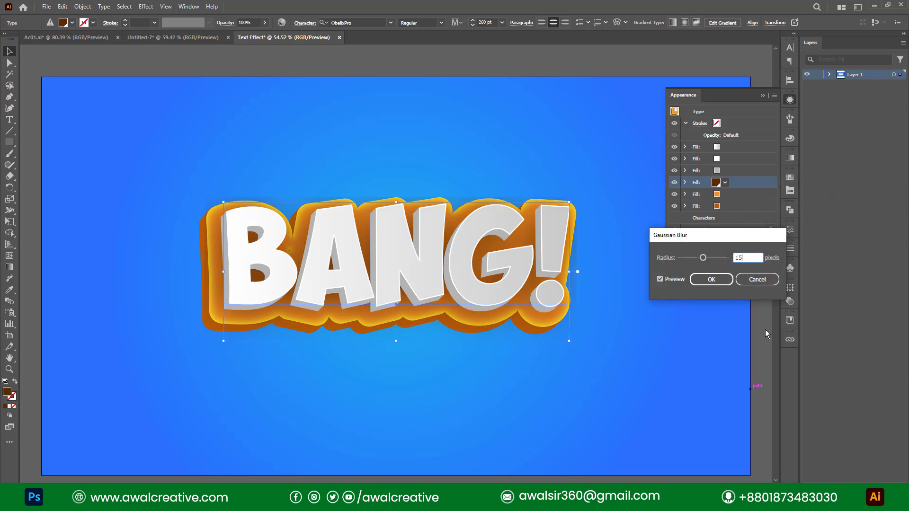
# Step: Try lower Gaussian Blur radii with the preview off, then restore the 15-pixel radius and re-enable the preview
pyautogui.click(672, 280)
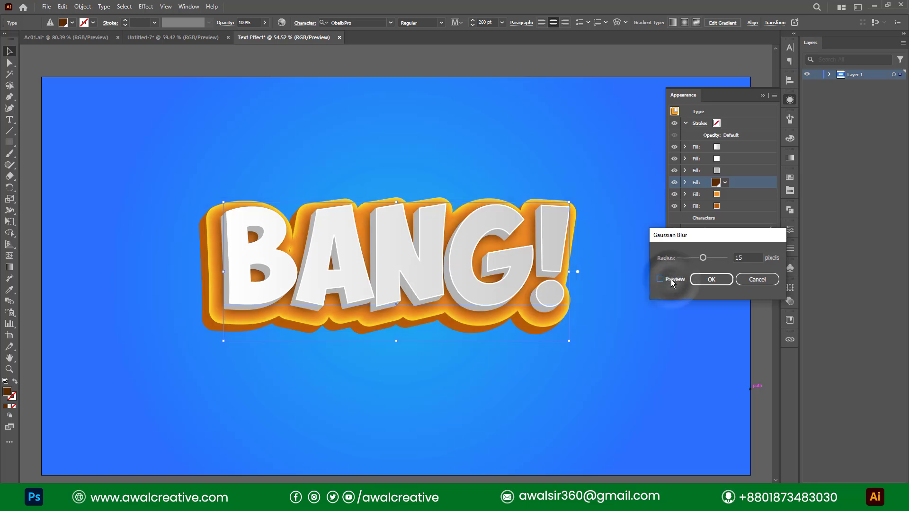
pyautogui.press('Down')
pyautogui.press('Down')
pyautogui.press('Down')
pyautogui.press('Down')
pyautogui.press('Down')
pyautogui.press('Down')
pyautogui.press('Down')
pyautogui.press('Down')
pyautogui.press('Down')
pyautogui.press('Down')
pyautogui.press('Down')
pyautogui.press('Down')
pyautogui.press('Down')
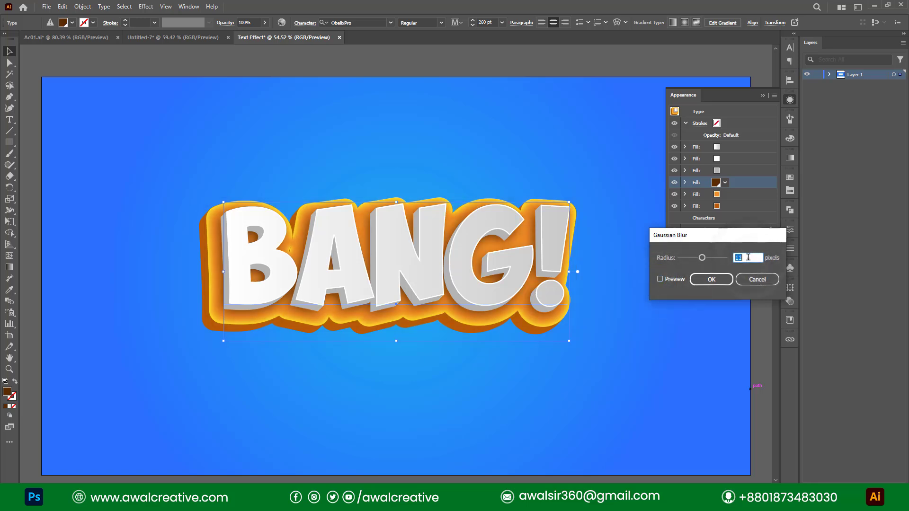
pyautogui.press('Down')
pyautogui.press('Down')
pyautogui.press('Up')
pyautogui.press('Up')
pyautogui.press('Up')
pyautogui.press('Up')
pyautogui.press('Up')
pyautogui.press('Up')
pyautogui.press('Up')
pyautogui.press('Up')
pyautogui.click(668, 280)
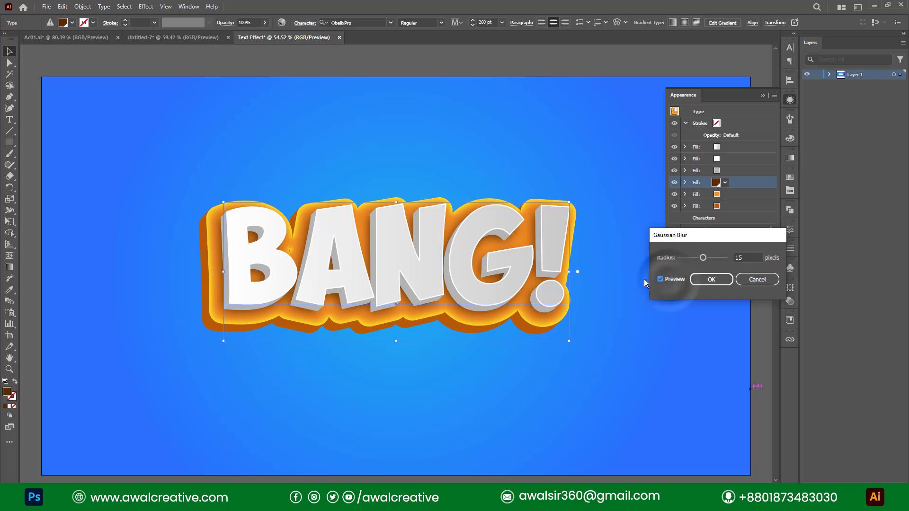
# Step: Increase the brown fill's Gaussian Blur radius to 16 pixels and apply the effect
pyautogui.doubleClick(748, 259)
pyautogui.press('Up')
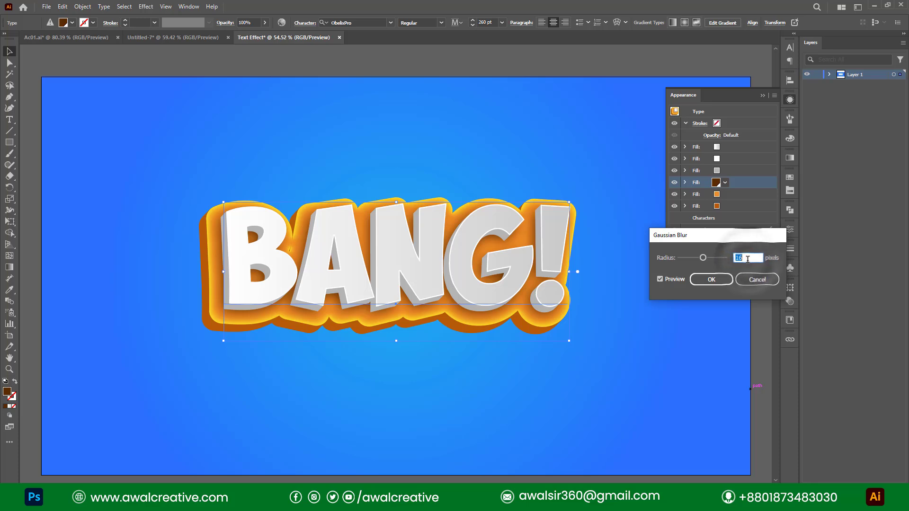
pyautogui.click(719, 276)
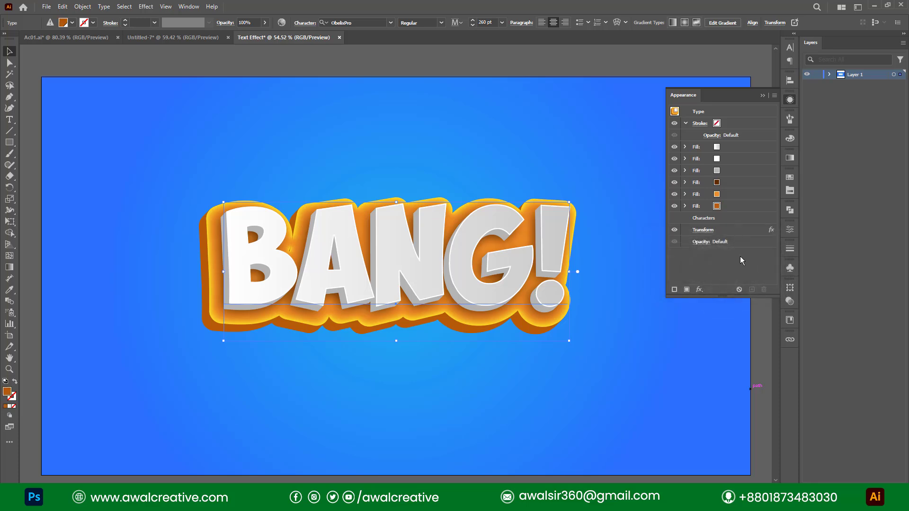
# Step: Duplicate the orange fill and move the copy below the dark orange fill, to the end of the fill stack
pyautogui.click(729, 194)
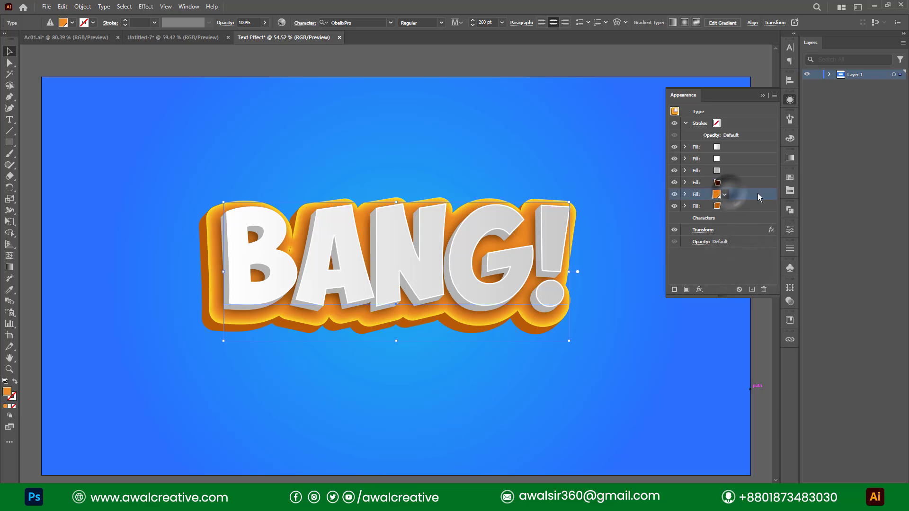
pyautogui.click(751, 289)
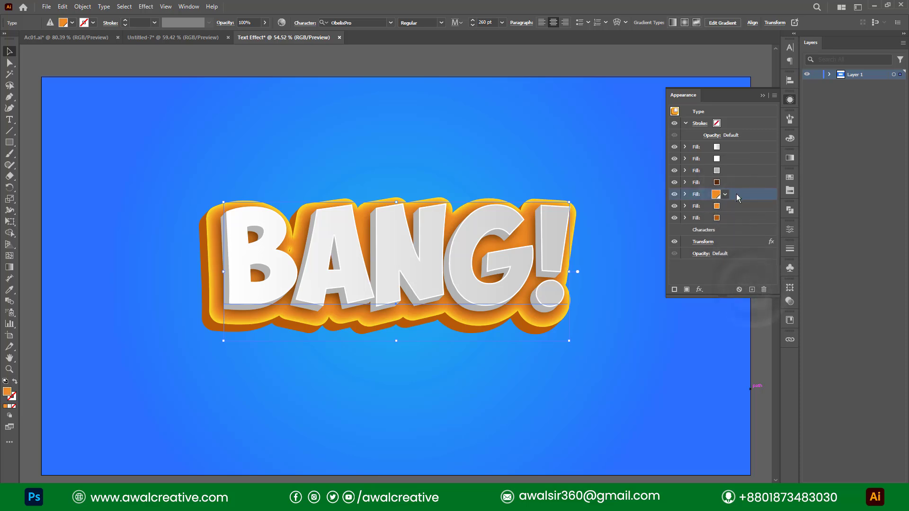
pyautogui.moveTo(736, 194); pyautogui.dragTo(732, 220)
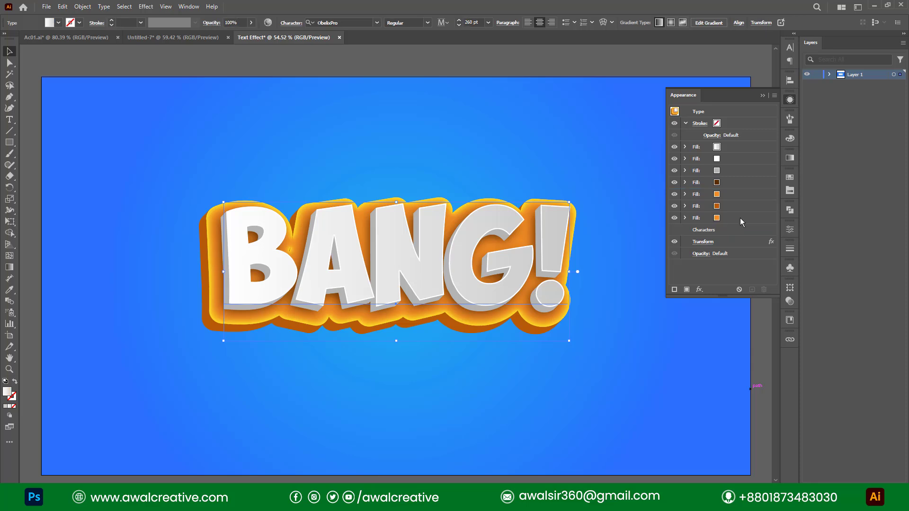
# Step: Recolor the bottommost orange fill black and remove its Inner Glow effect
pyautogui.click(726, 219)
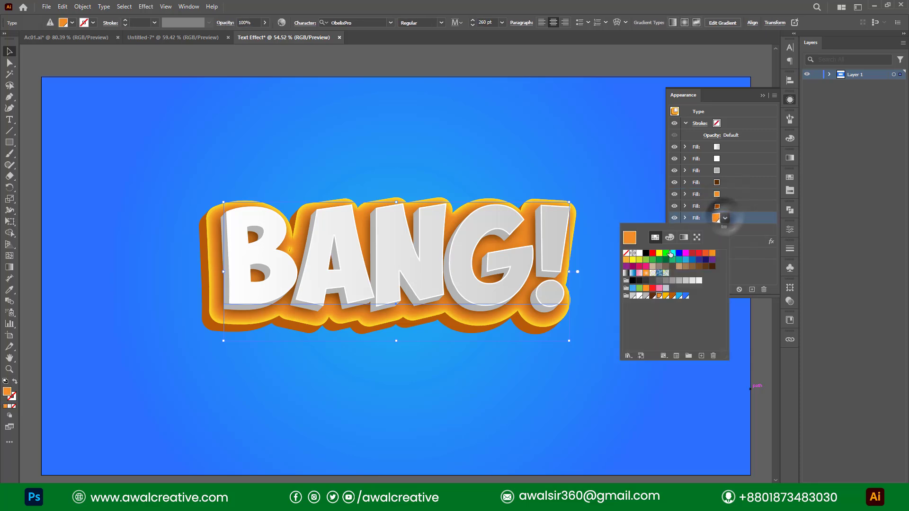
pyautogui.click(646, 254)
pyautogui.click(739, 217)
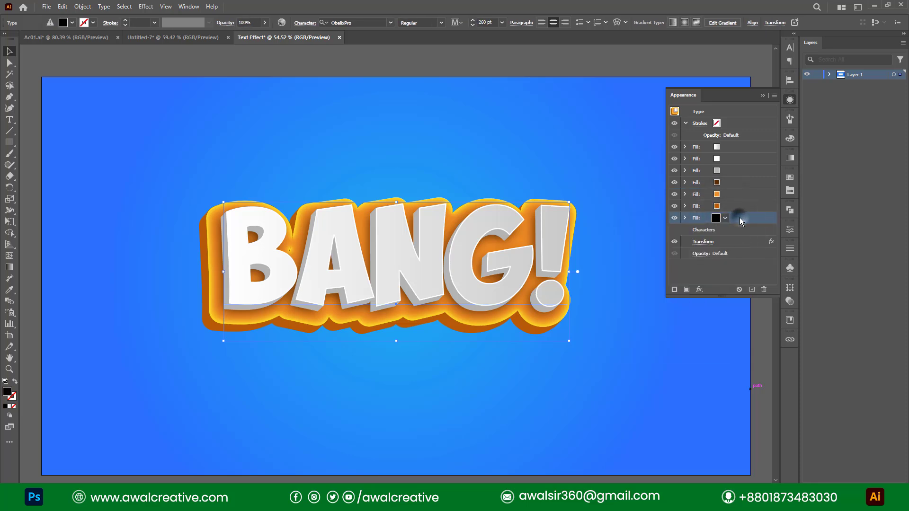
pyautogui.click(685, 218)
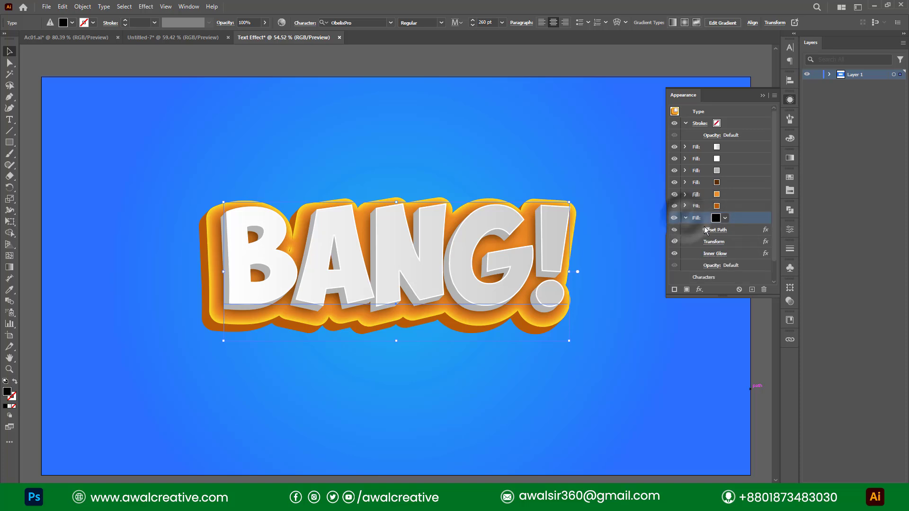
pyautogui.click(715, 254)
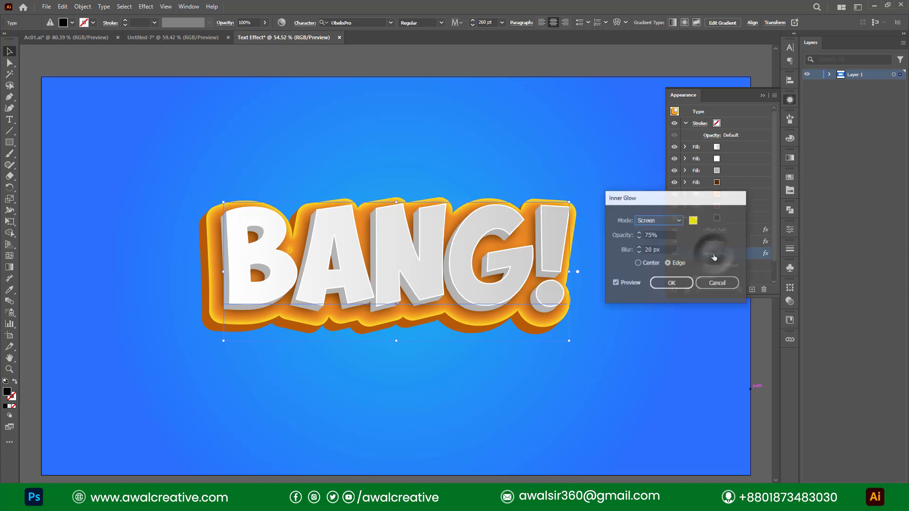
pyautogui.click(717, 283)
pyautogui.click(764, 289)
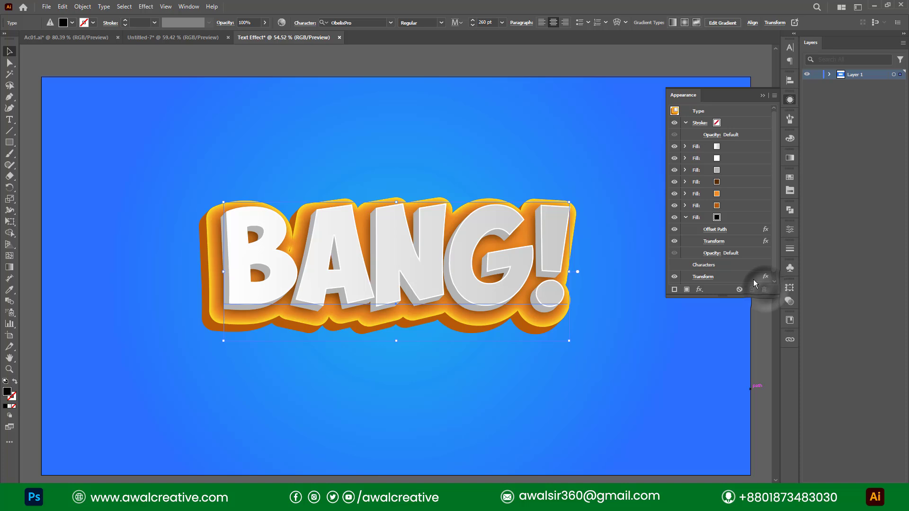
# Step: Set the black fill's Transform effect to move -40 px horizontally and 40 px vertically
pyautogui.click(717, 242)
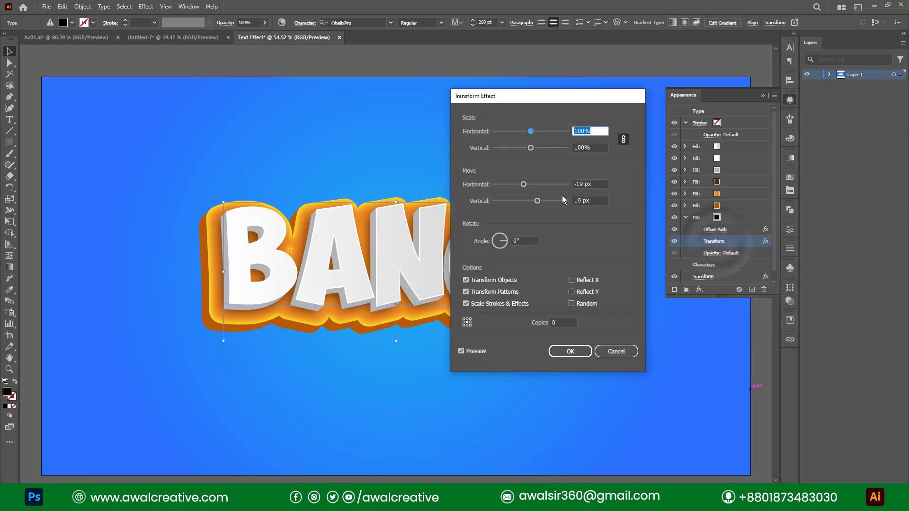
pyautogui.click(600, 183)
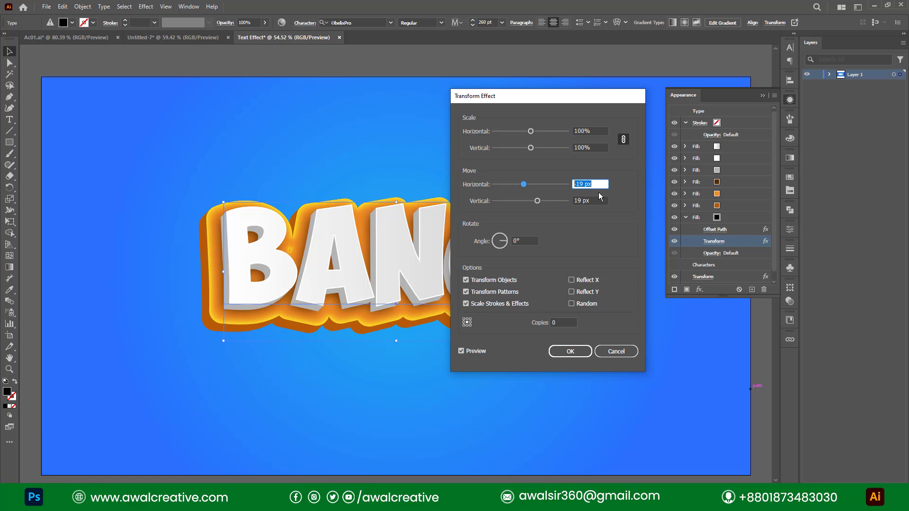
pyautogui.write('-40')
pyautogui.press('Tab')
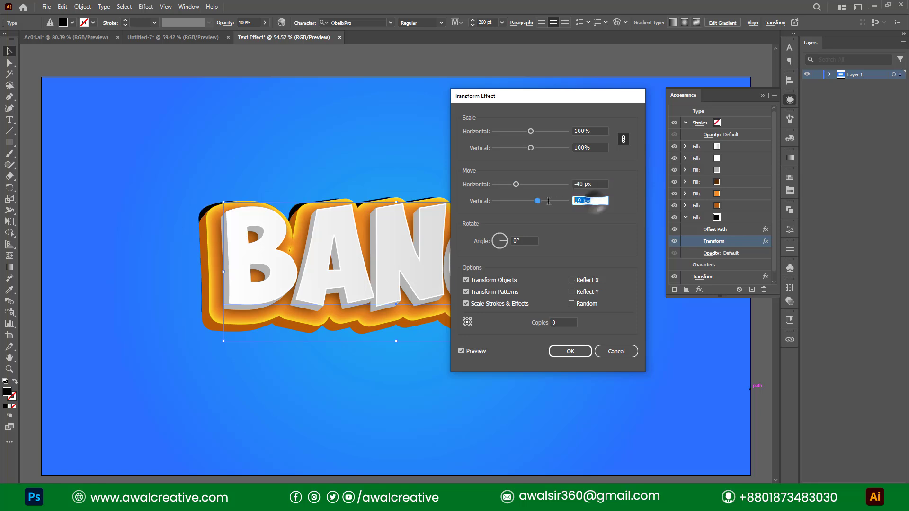
pyautogui.write('40')
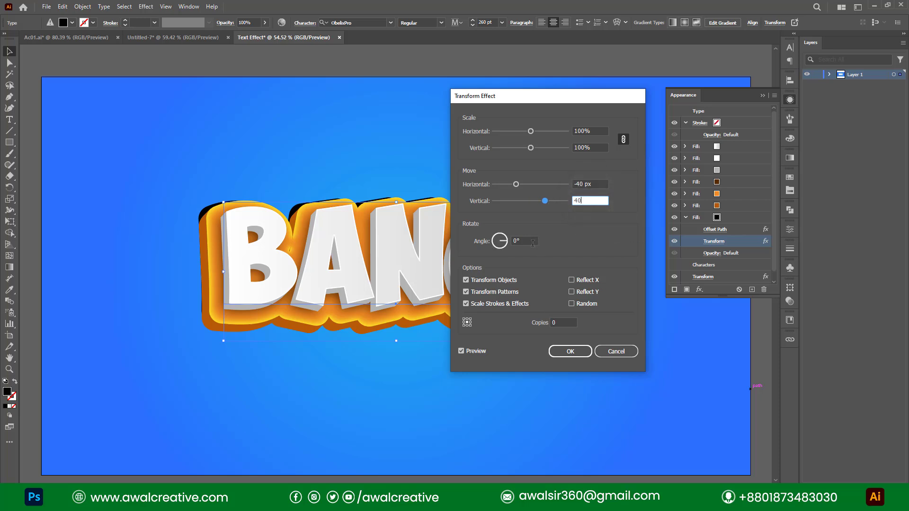
pyautogui.click(574, 353)
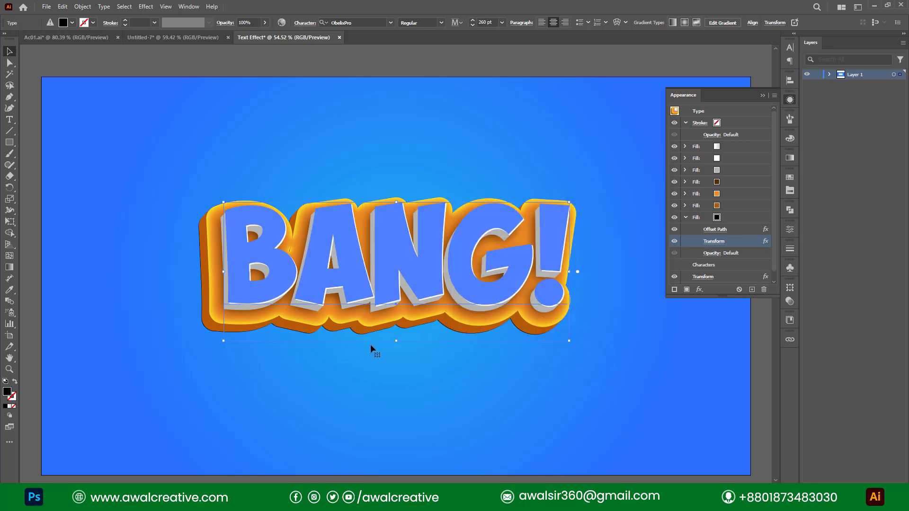
# Step: Set the black fill's Transform effect to move -50 px horizontally and 50 px vertically
pyautogui.click(714, 241)
pyautogui.moveTo(603, 184); pyautogui.dragTo(516, 185)
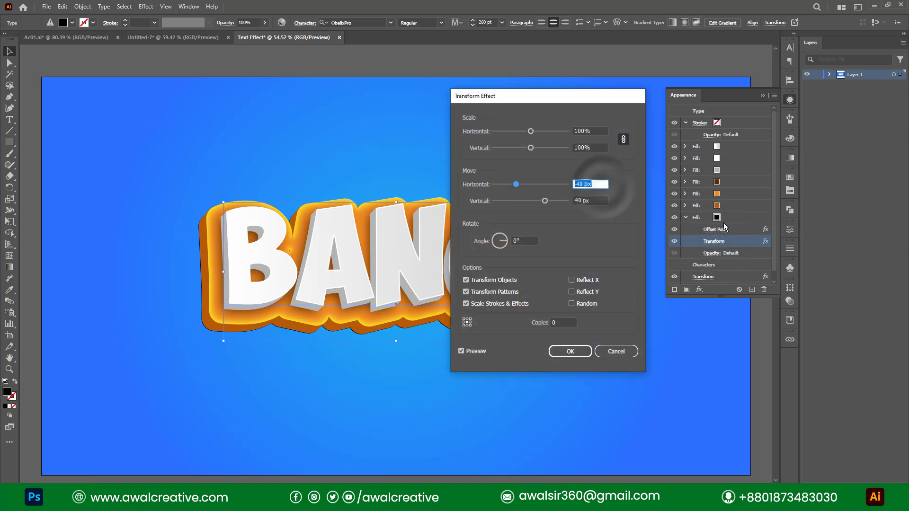
pyautogui.write('-')
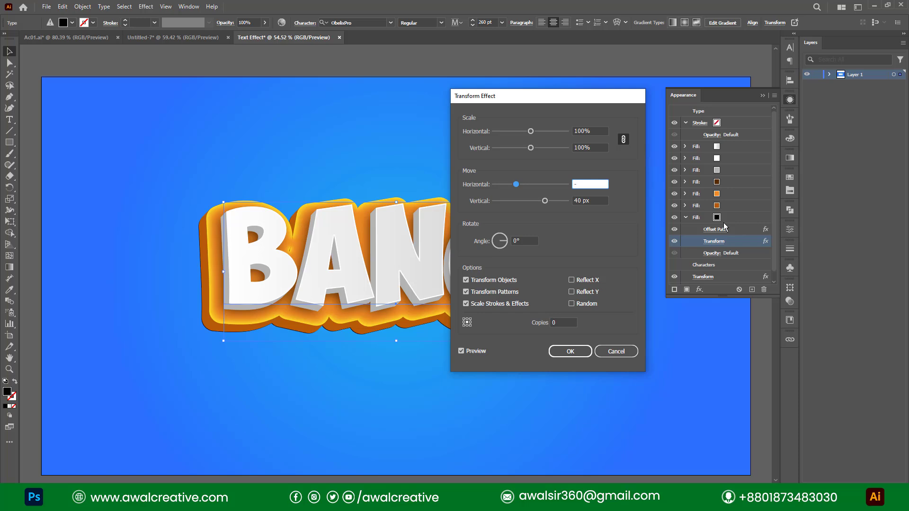
pyautogui.write('50')
pyautogui.press('Tab')
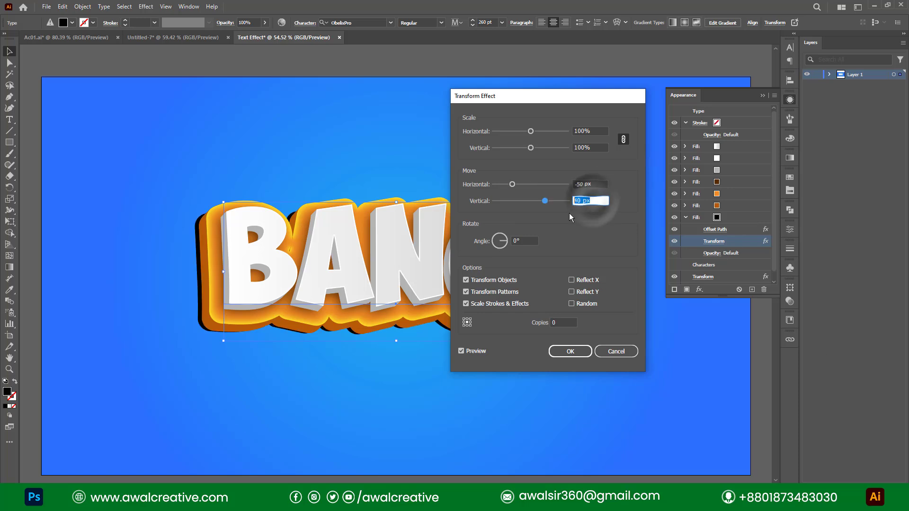
pyautogui.write('50')
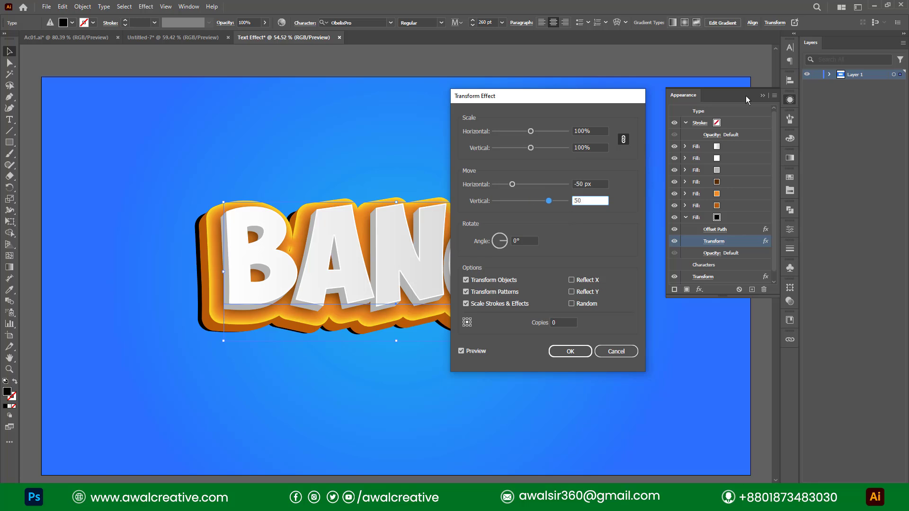
pyautogui.click(570, 352)
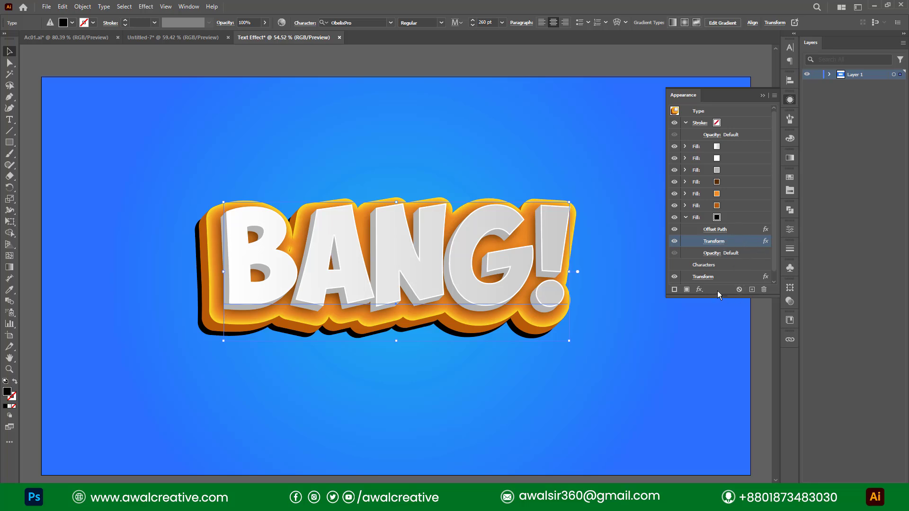
# Step: Add a Gaussian Blur effect with a 15-pixel radius to the black fill
pyautogui.click(701, 291)
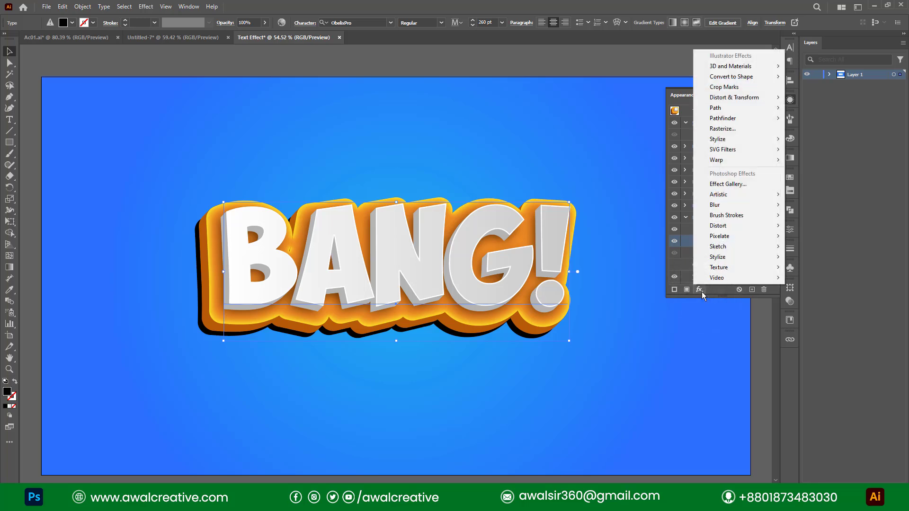
pyautogui.click(716, 205)
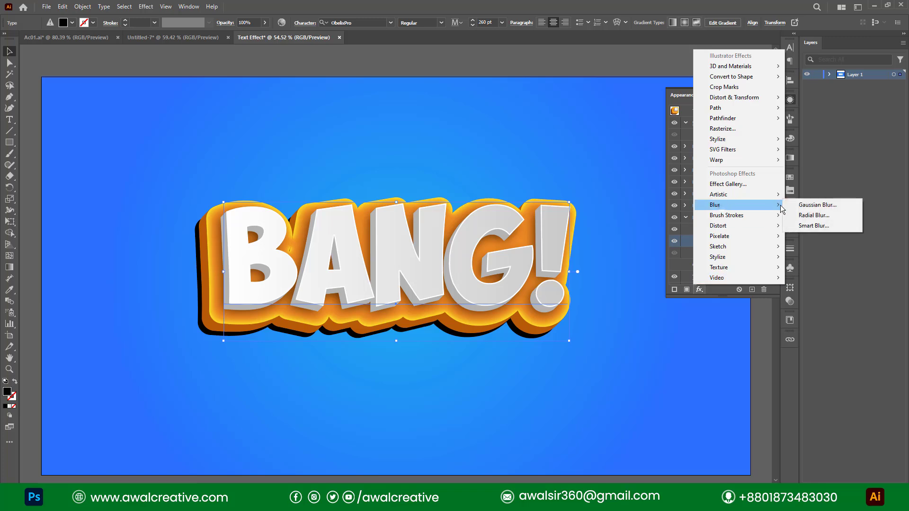
pyautogui.click(818, 206)
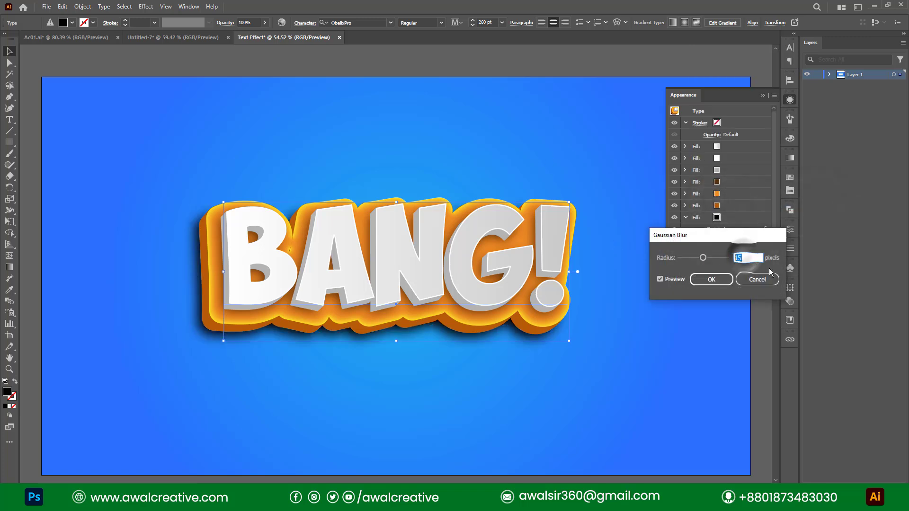
pyautogui.click(710, 280)
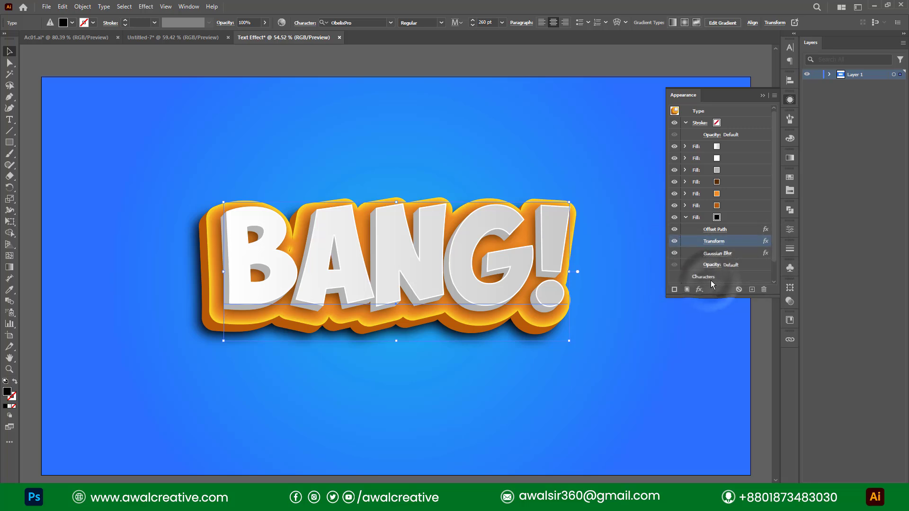
pyautogui.click(686, 217)
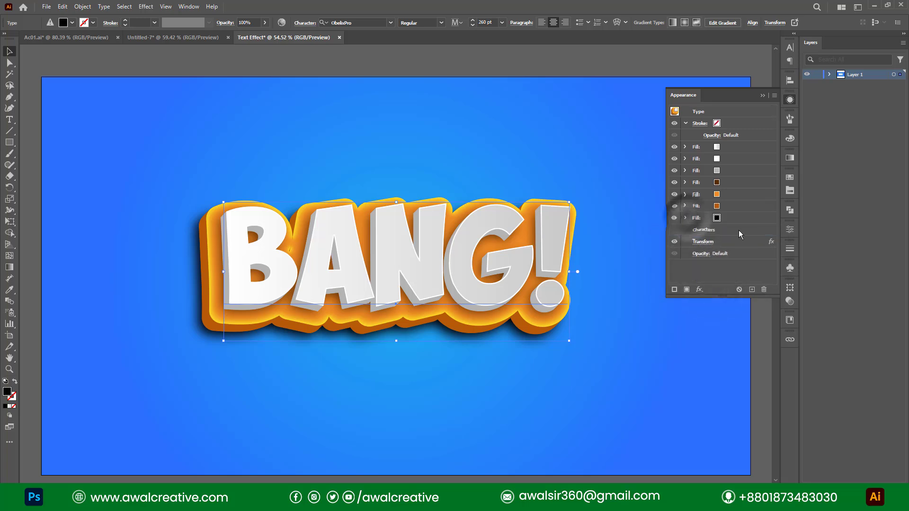
# Step: Duplicate the black fill and set the lower copy's Gaussian Blur radius to 20 pixels
pyautogui.click(749, 220)
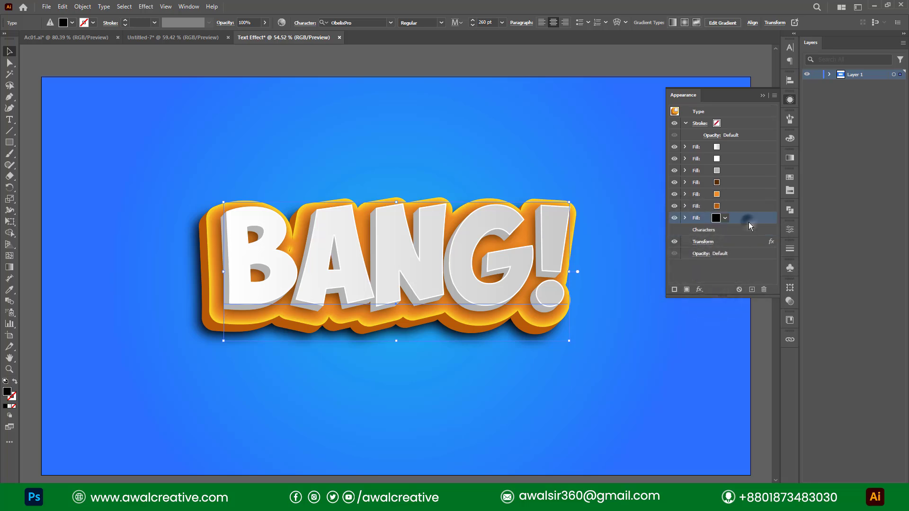
pyautogui.click(752, 289)
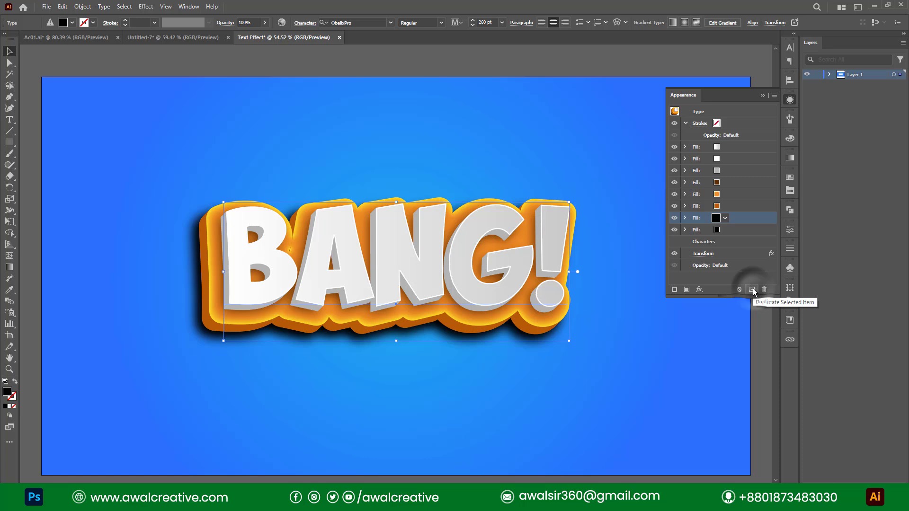
pyautogui.click(686, 229)
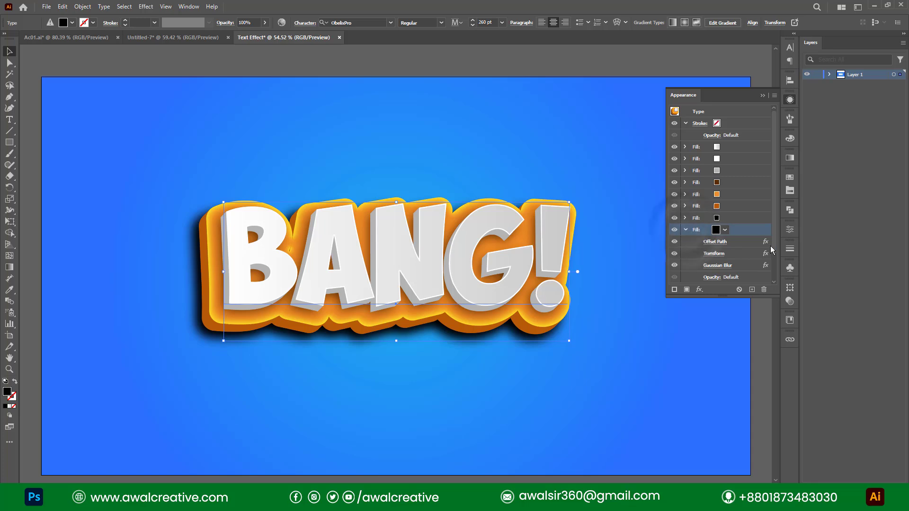
pyautogui.moveTo(771, 240); pyautogui.dragTo(776, 269)
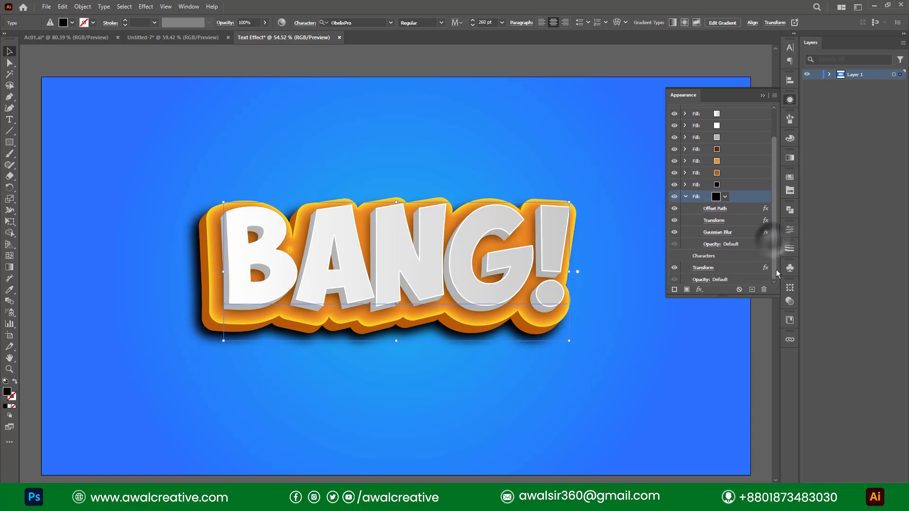
pyautogui.click(718, 234)
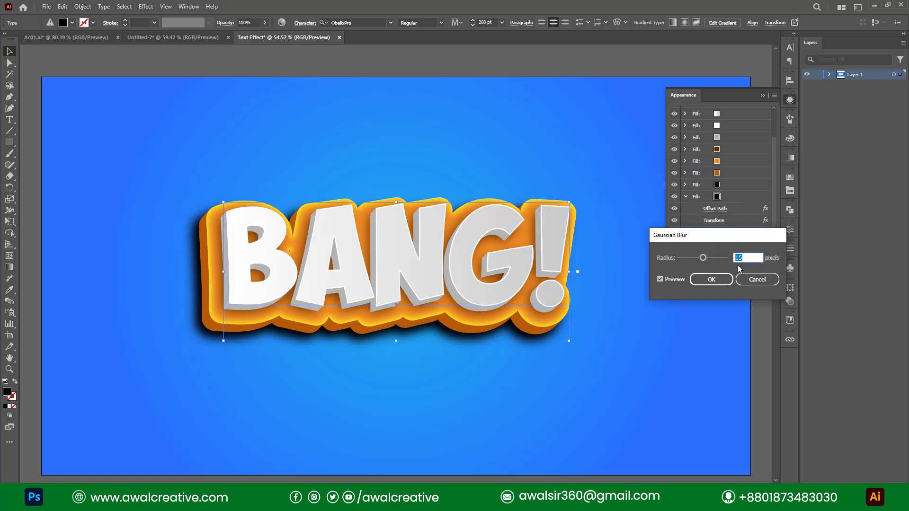
pyautogui.write('20')
pyautogui.click(718, 278)
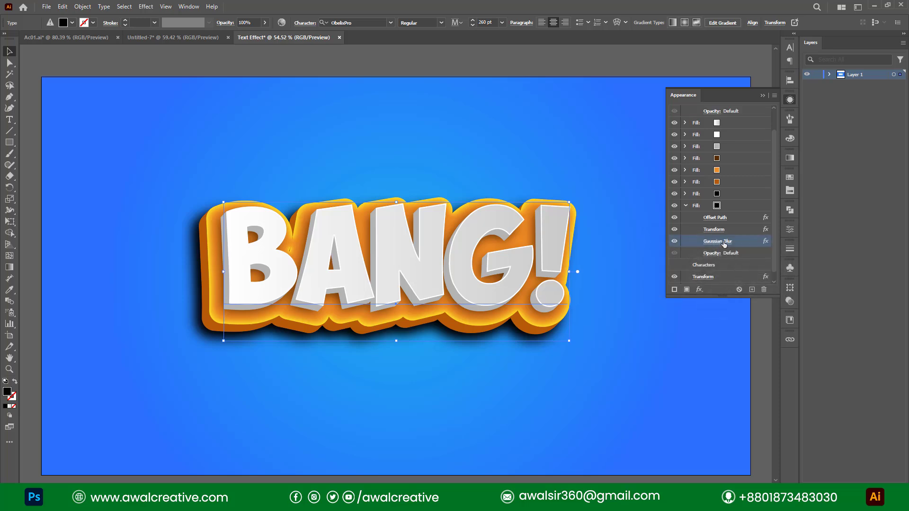
# Step: Set the lower black fill's Transform effect to move -60 px horizontally and 60 px vertically
pyautogui.click(714, 229)
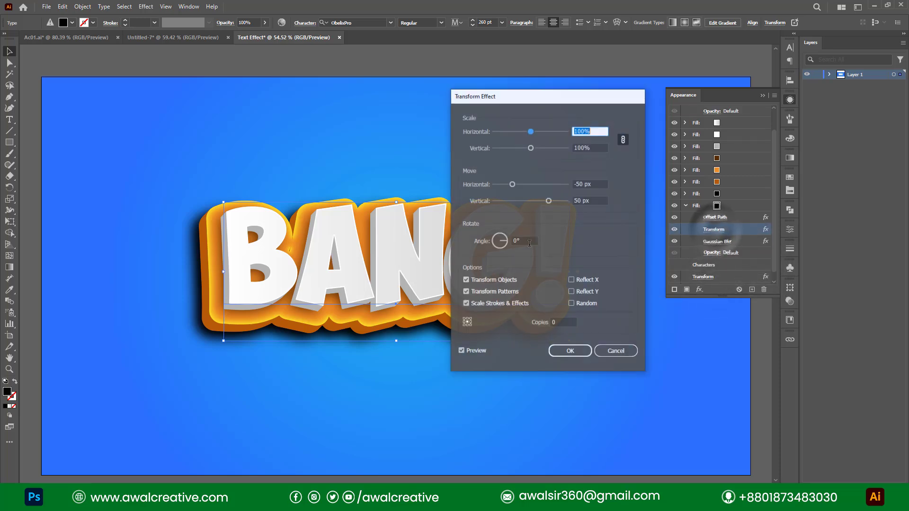
pyautogui.click(589, 184)
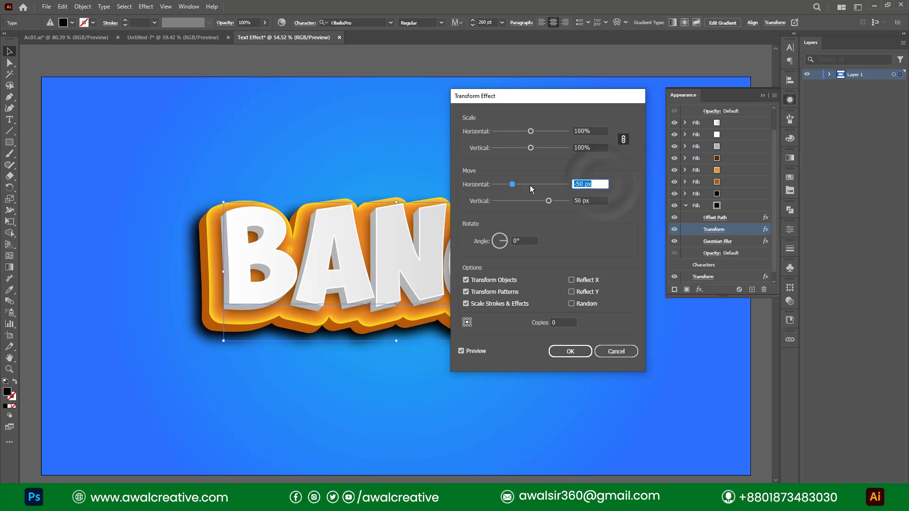
pyautogui.write('-60')
pyautogui.click(594, 199)
pyautogui.write('60')
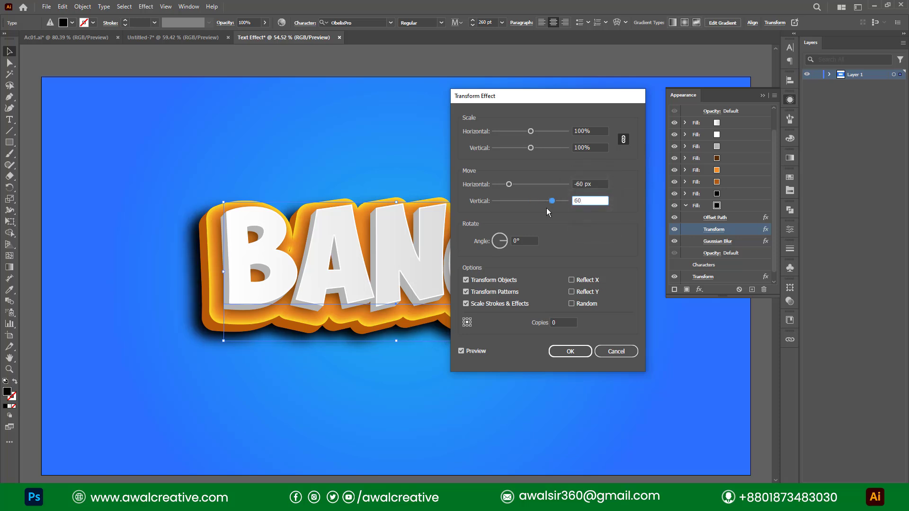
pyautogui.click(579, 350)
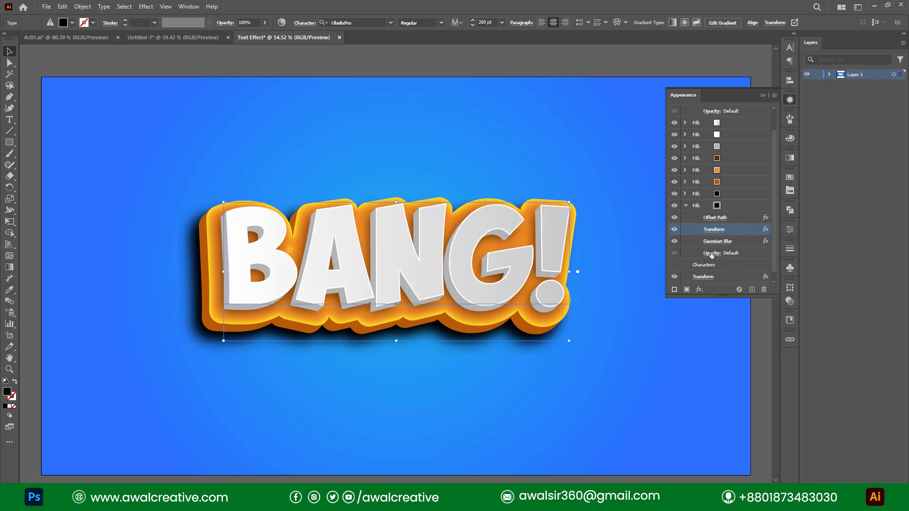
# Step: Change the lower black fill's blending mode to Multiply
pyautogui.click(729, 253)
pyautogui.click(637, 272)
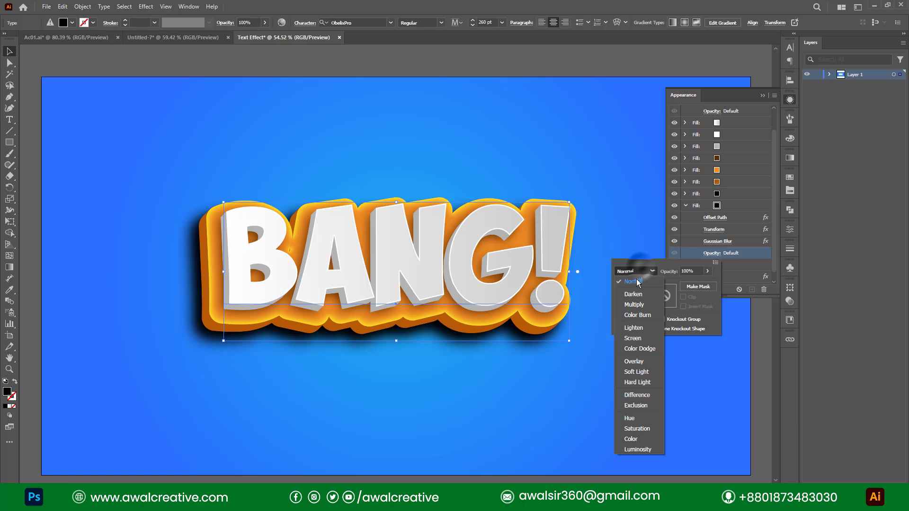
pyautogui.click(634, 305)
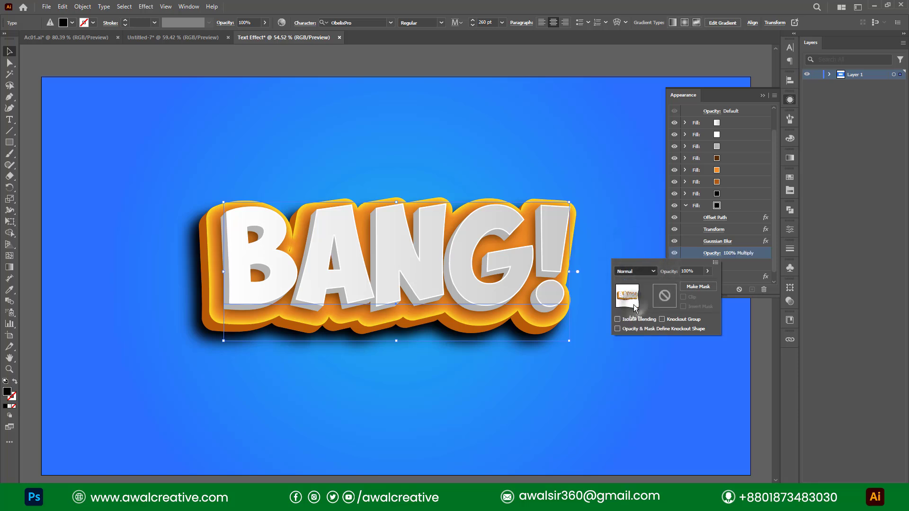
# Step: Set the lower black fill's opacity to 75%
pyautogui.click(699, 272)
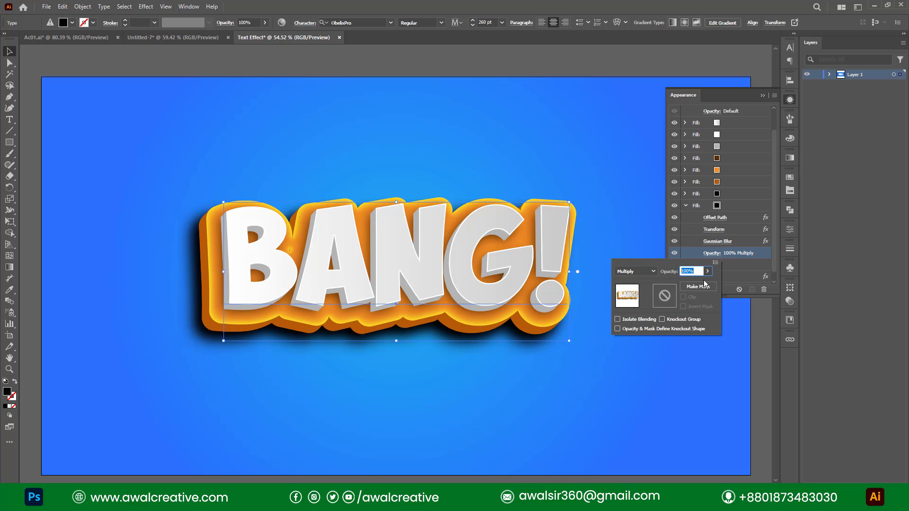
pyautogui.write('25')
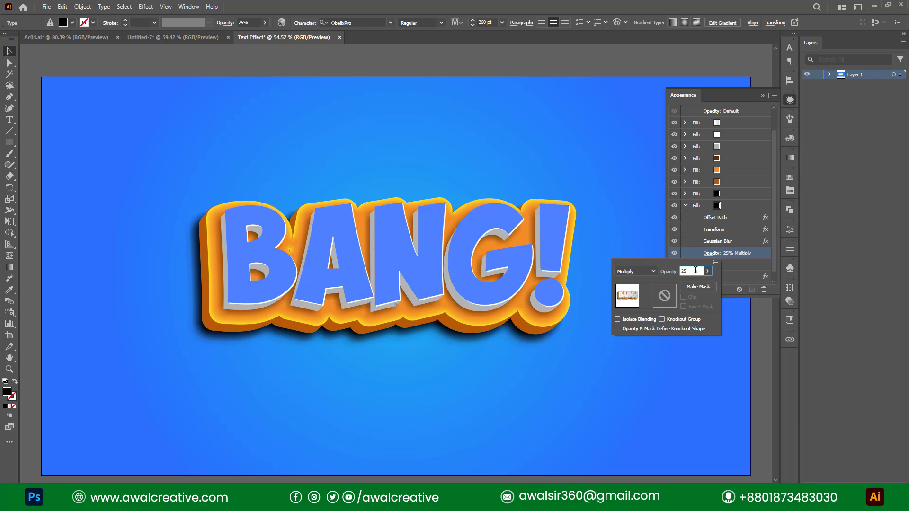
pyautogui.doubleClick(696, 271)
pyautogui.write('75')
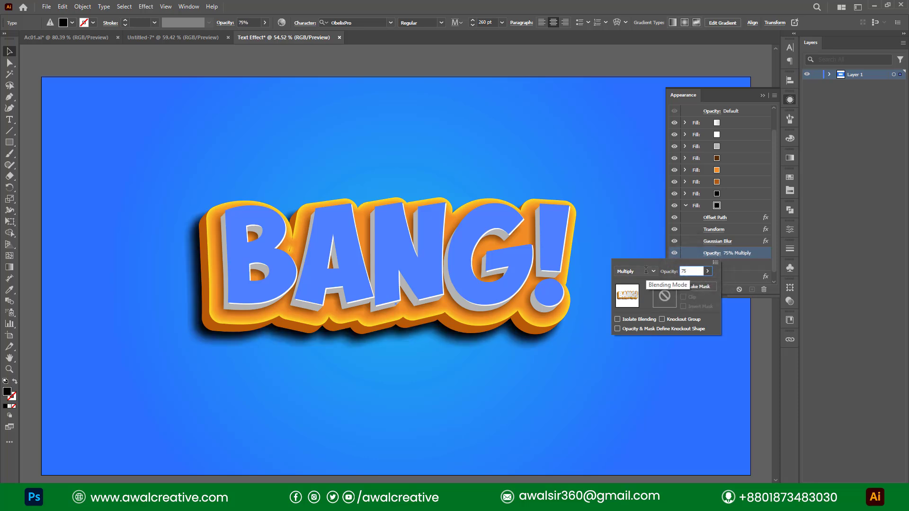
pyautogui.click(749, 254)
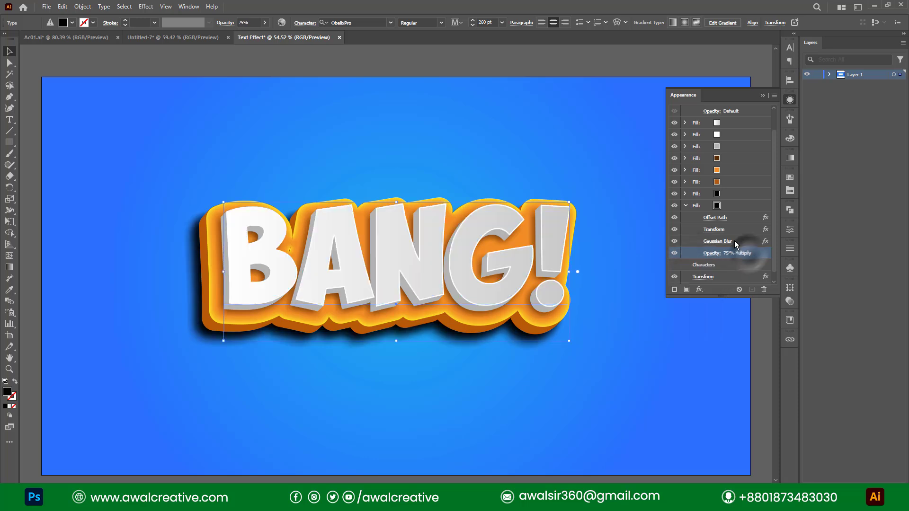
# Step: Set the lower black fill's Gaussian Blur radius to 24 pixels
pyautogui.click(732, 241)
pyautogui.press('Up')
pyautogui.press('Up')
pyautogui.press('Up')
pyautogui.press('Up')
pyautogui.press('Up')
pyautogui.press('Up')
pyautogui.press('Up')
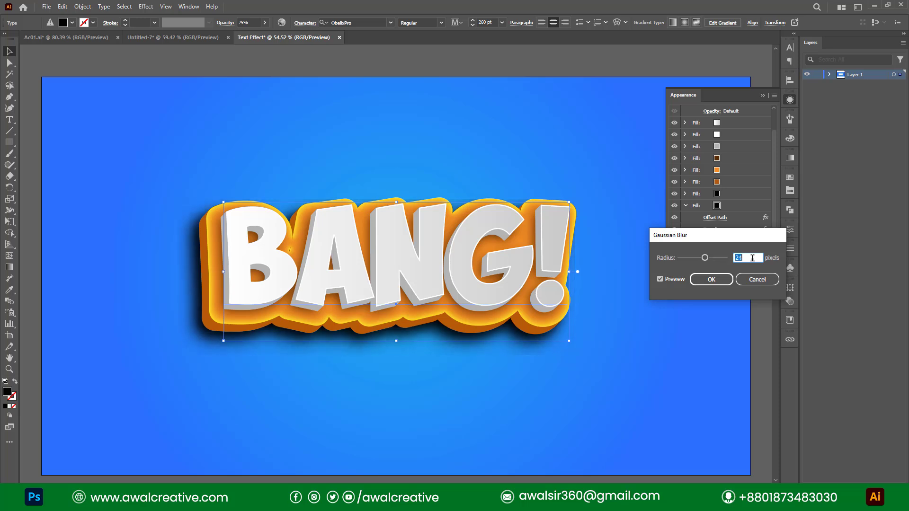
pyautogui.click(719, 280)
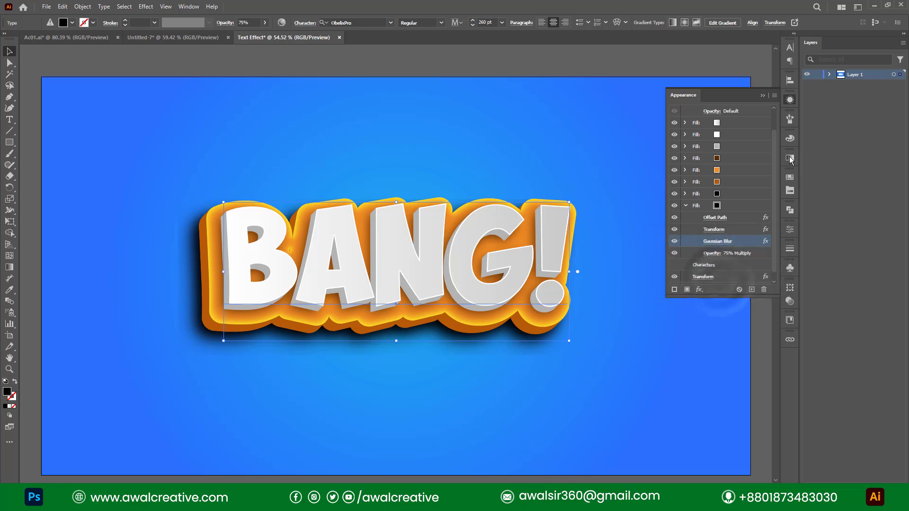
# Step: Deselect the text and compare its effect with the reference artwork in Ac01.ai
pyautogui.click(761, 95)
pyautogui.click(646, 108)
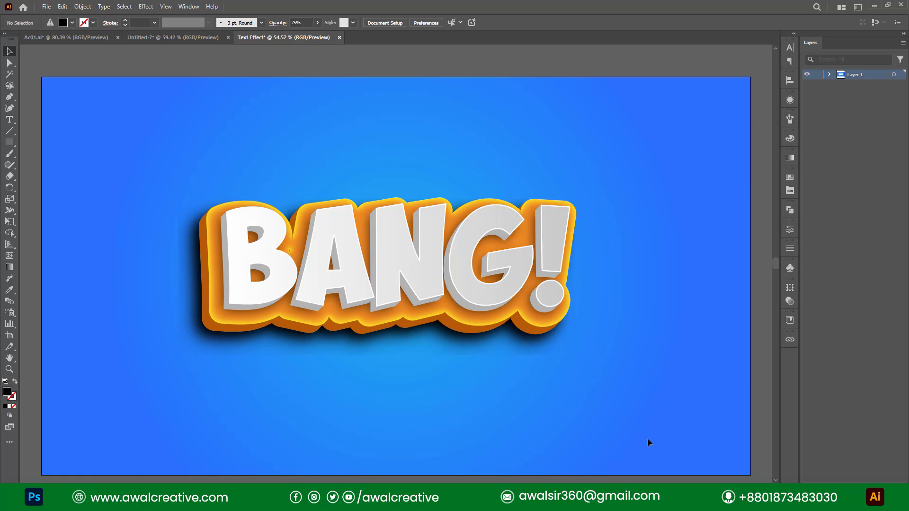
pyautogui.click(81, 38)
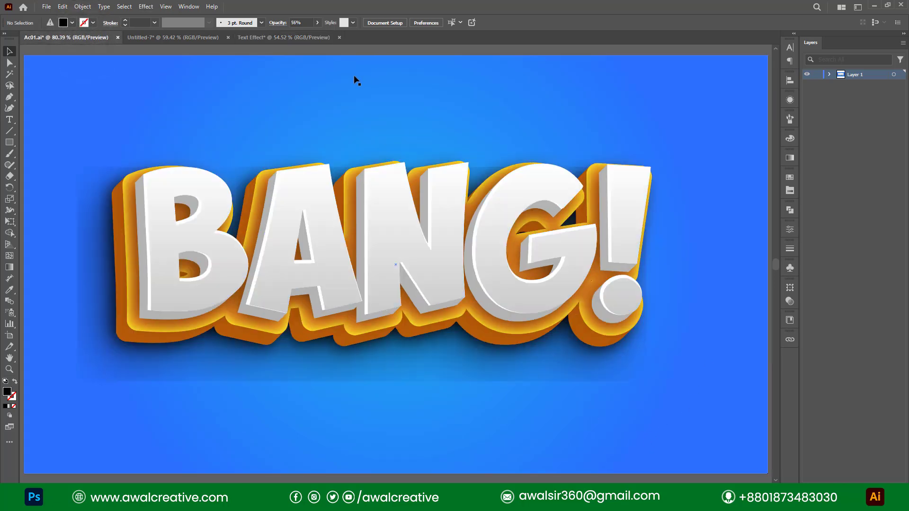
pyautogui.click(302, 38)
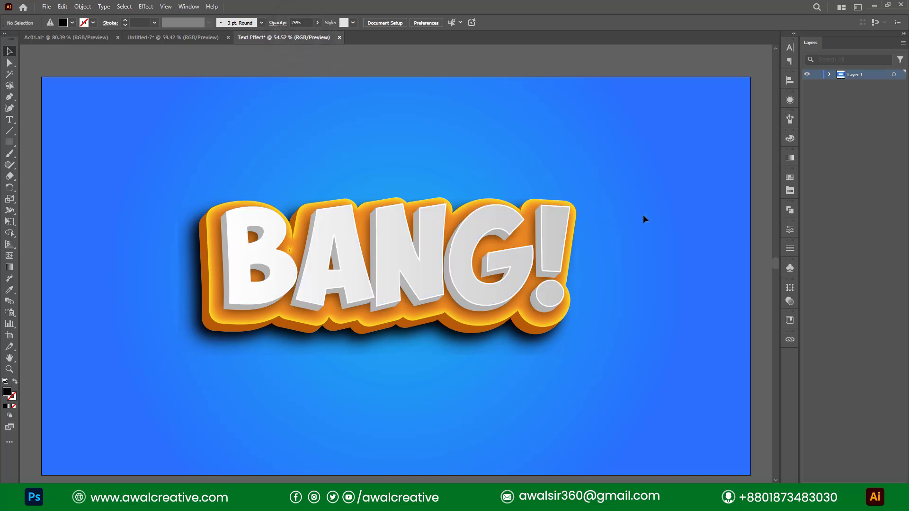
# Step: Scale the BANG! text up proportionally to about 350 pt and reposition it near the artboard's center
pyautogui.click(397, 344)
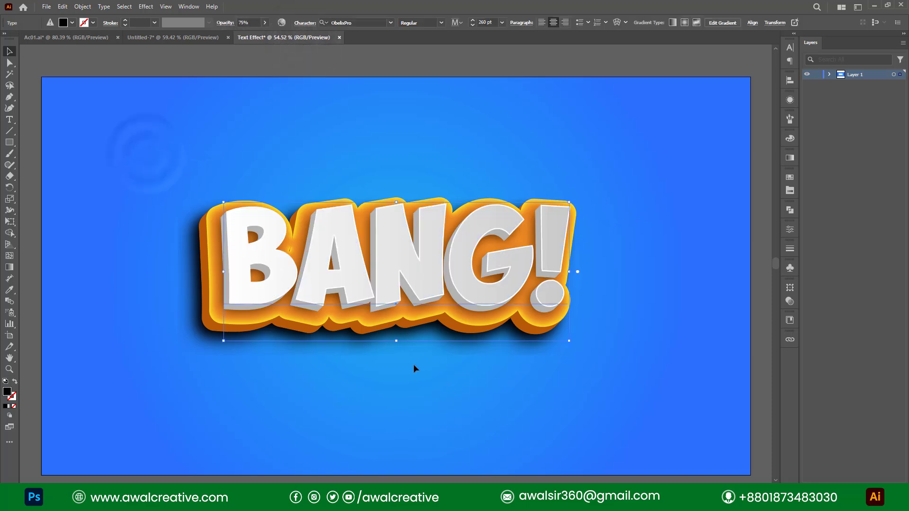
pyautogui.moveTo(399, 366); pyautogui.dragTo(401, 414)
pyautogui.click(417, 169)
pyautogui.moveTo(399, 264); pyautogui.dragTo(400, 254)
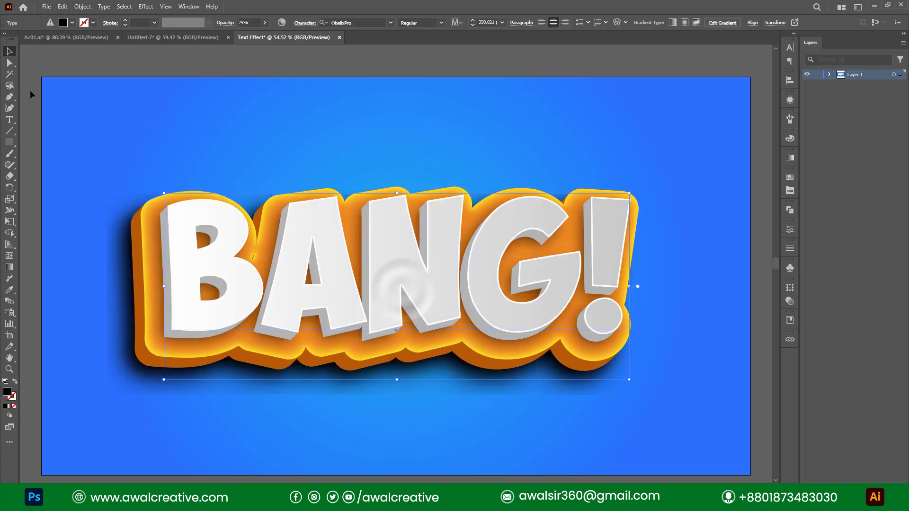
# Step: Replace the BANG! wording with 1234 and move the text up so both lines fit on the artboard
pyautogui.click(9, 120)
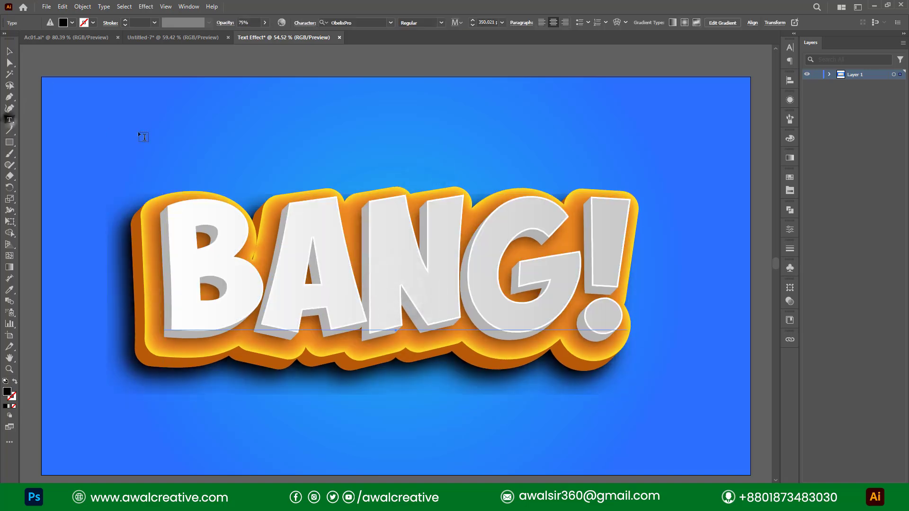
pyautogui.click(347, 268)
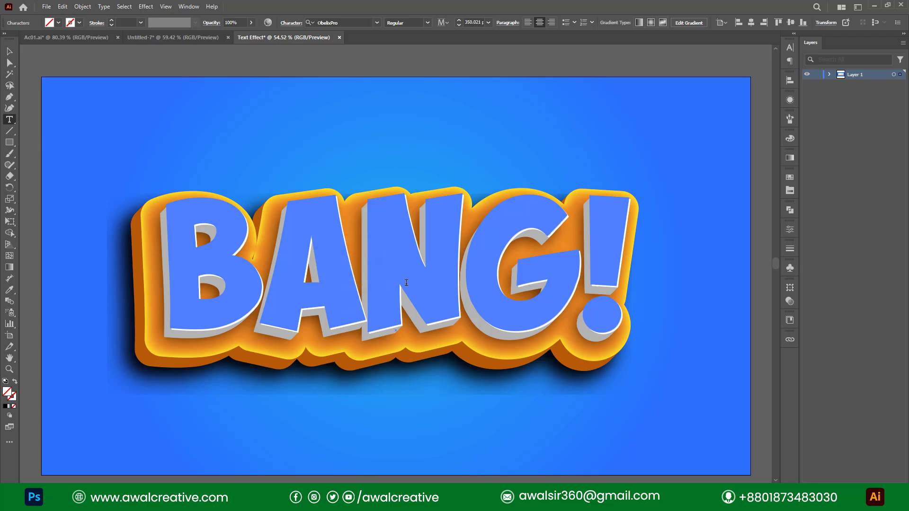
pyautogui.write('A')
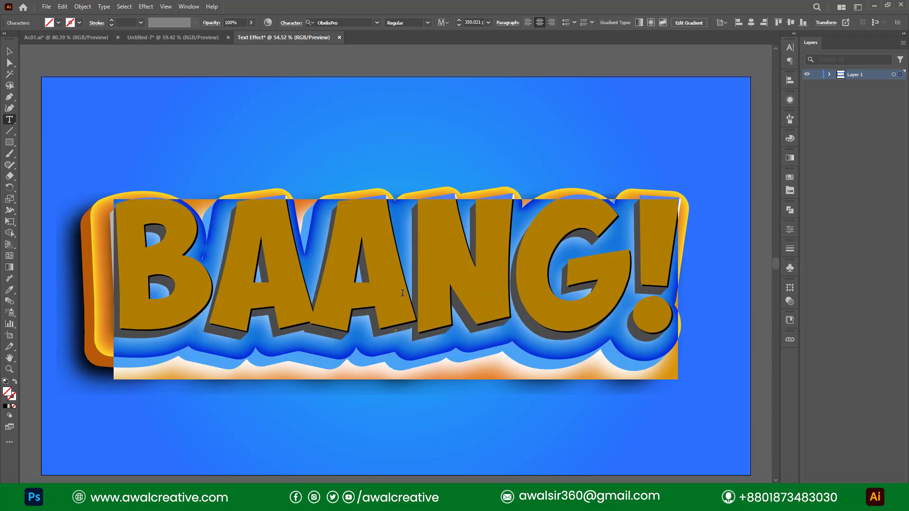
pyautogui.write('1234')
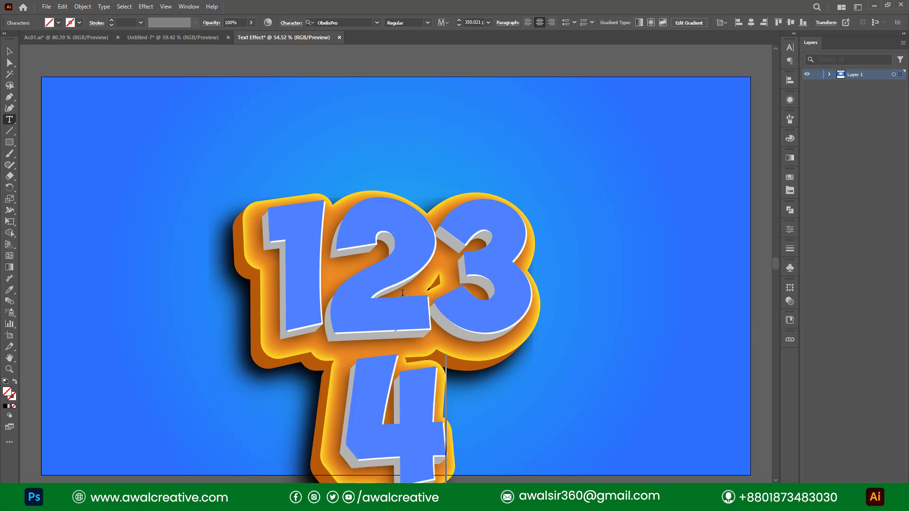
pyautogui.click(9, 51)
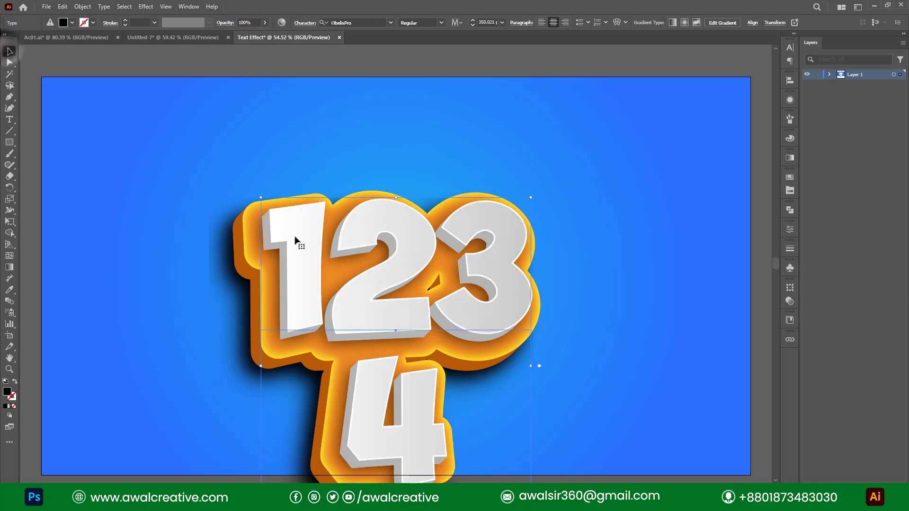
pyautogui.moveTo(383, 298); pyautogui.dragTo(386, 213)
pyautogui.click(683, 331)
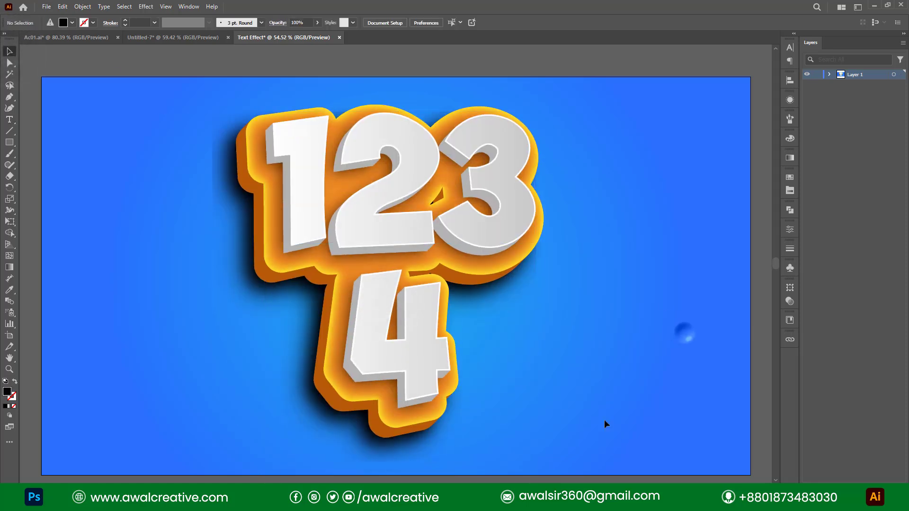
# Step: Delete the 4 and its line so the text reads 123, and move it to the artboard's middle
pyautogui.moveTo(443, 320); pyautogui.dragTo(437, 347)
pyautogui.doubleClick(403, 308)
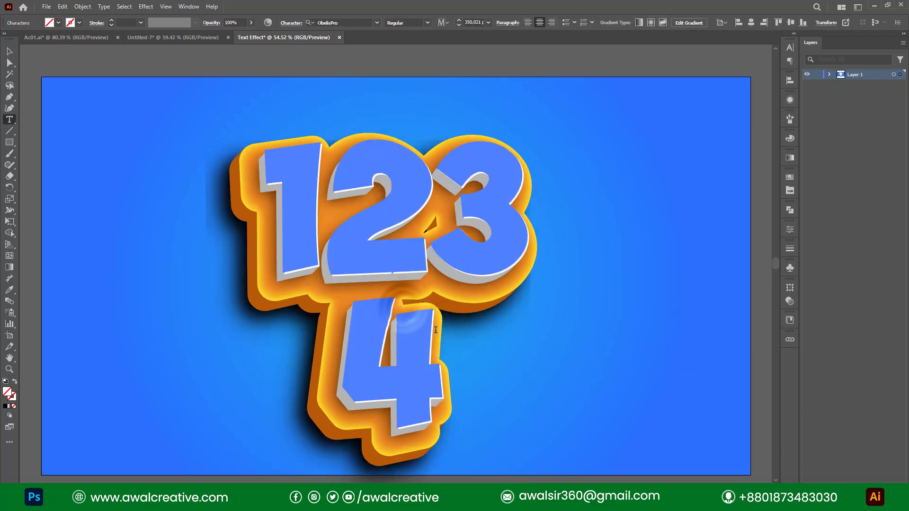
pyautogui.doubleClick(423, 322)
pyautogui.press('BackSpace')
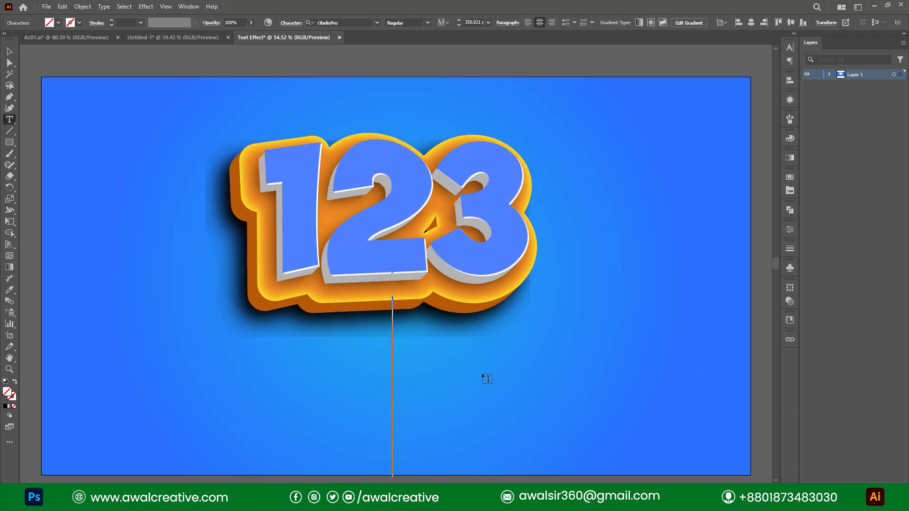
pyautogui.press('BackSpace')
pyautogui.click(10, 52)
pyautogui.moveTo(408, 251); pyautogui.dragTo(412, 296)
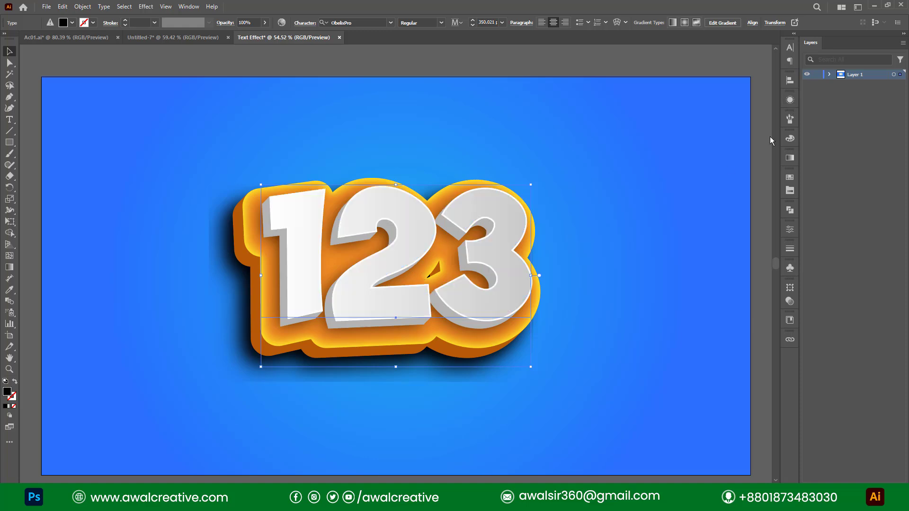
# Step: Examine the white and gray fills in the 123 text's appearance stack
pyautogui.click(789, 100)
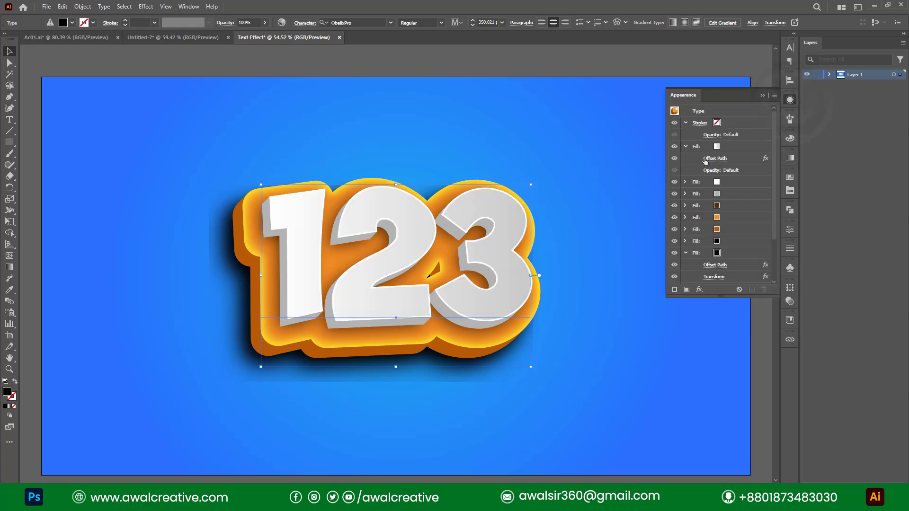
pyautogui.click(685, 147)
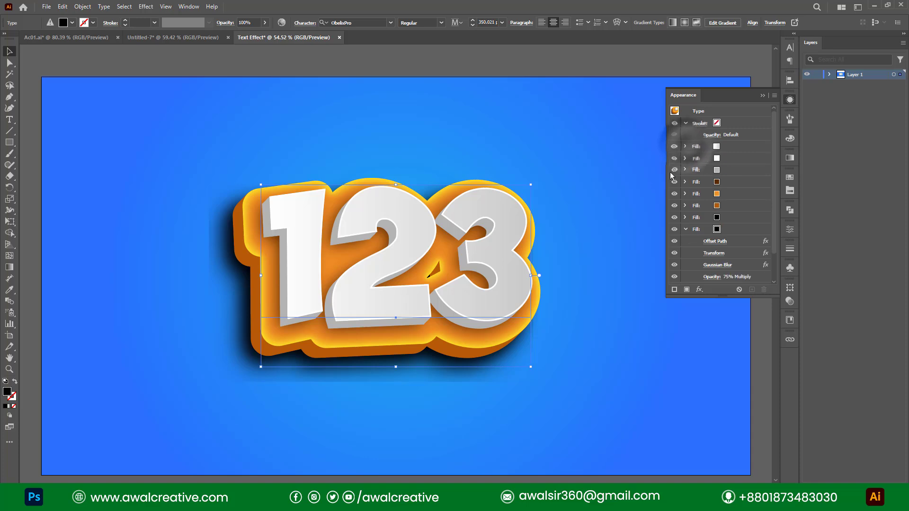
pyautogui.click(721, 158)
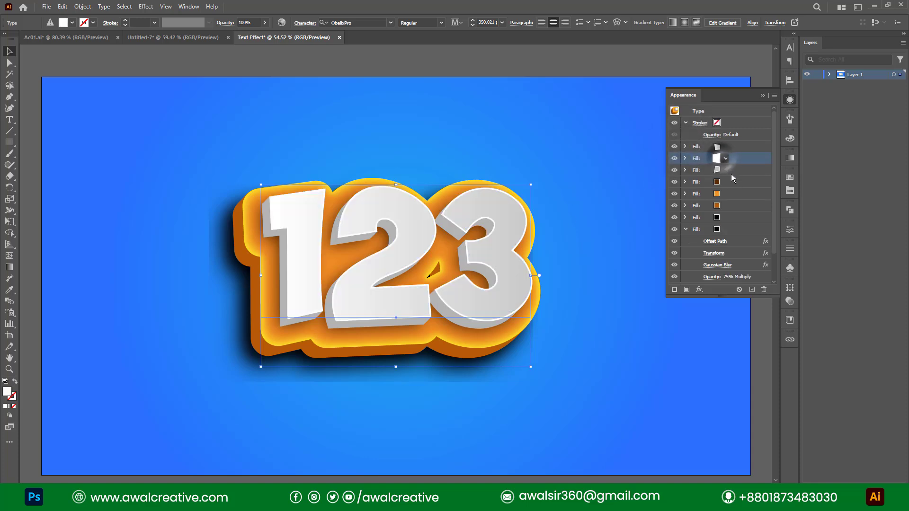
pyautogui.click(730, 171)
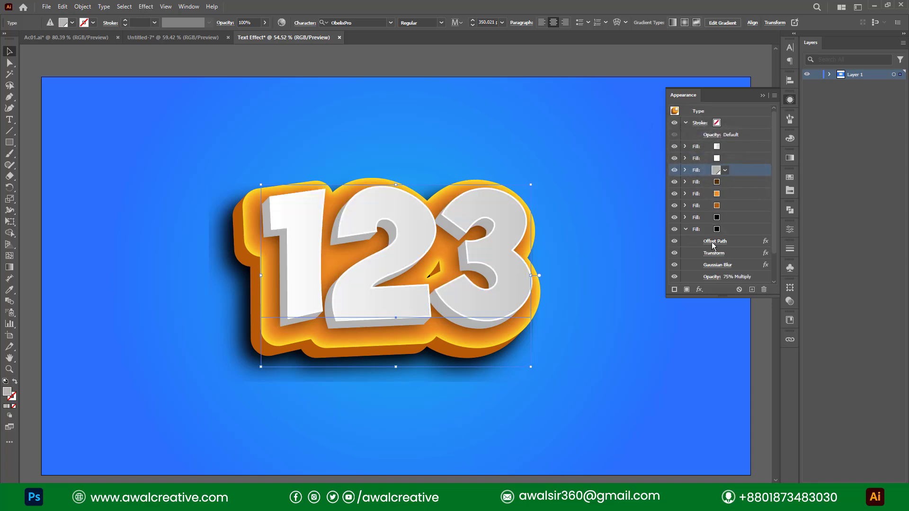
pyautogui.click(685, 170)
pyautogui.click(714, 183)
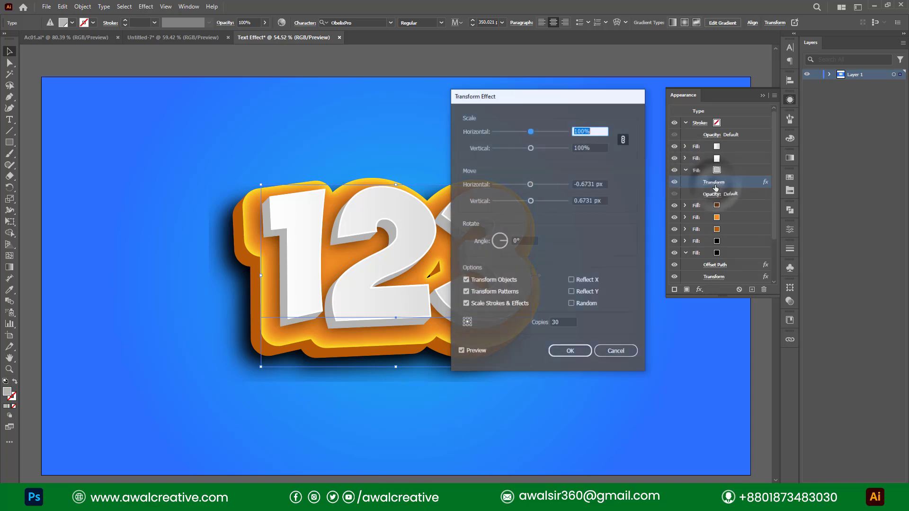
pyautogui.click(602, 184)
pyautogui.write('-2')
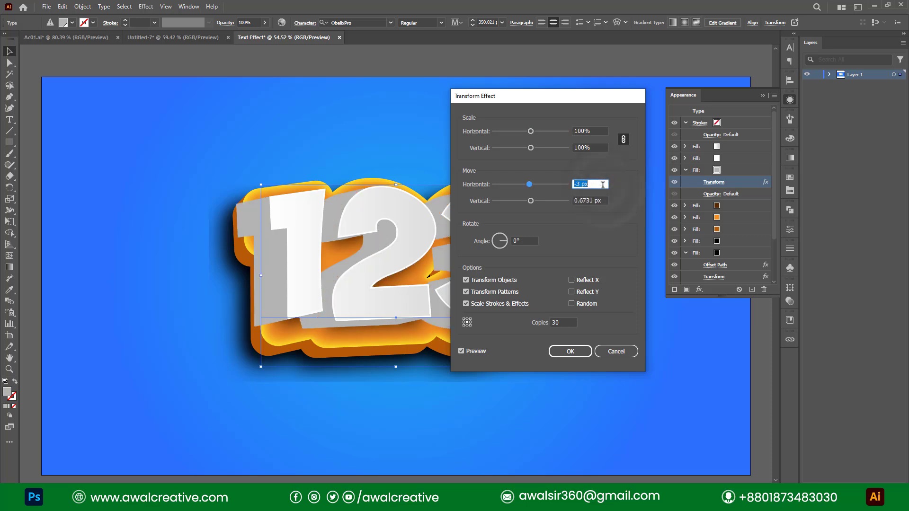
pyautogui.press('Up')
pyautogui.press('Up')
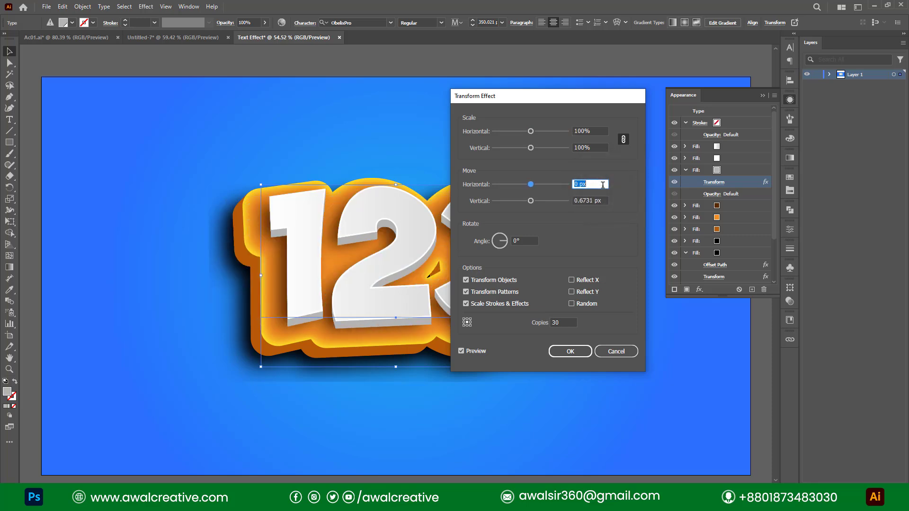
pyautogui.click(616, 351)
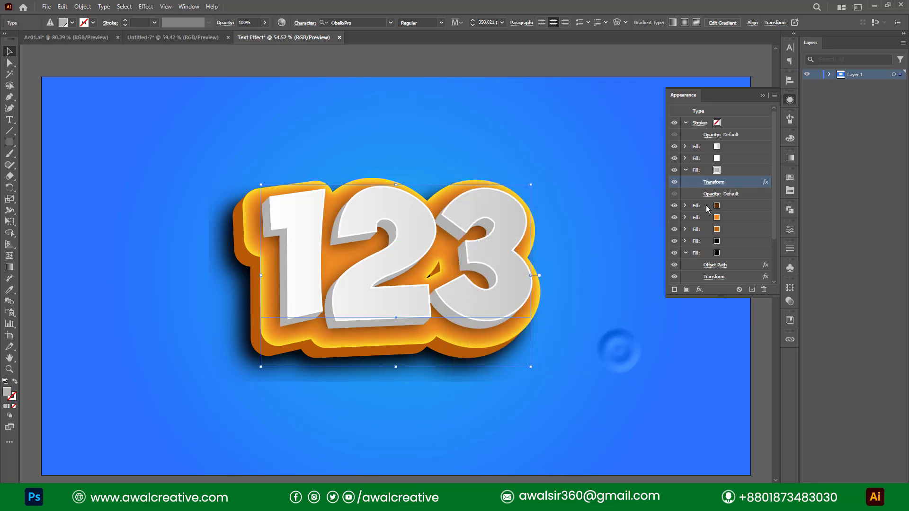
pyautogui.click(685, 170)
# Step: Deselect the 123 text and view the finished BANG! artwork in the Ac01.ai document
pyautogui.click(610, 198)
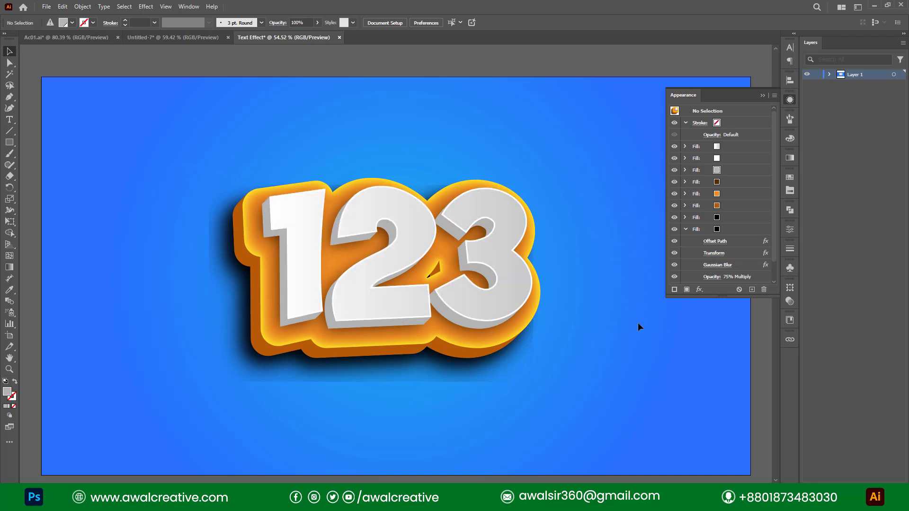
pyautogui.click(93, 42)
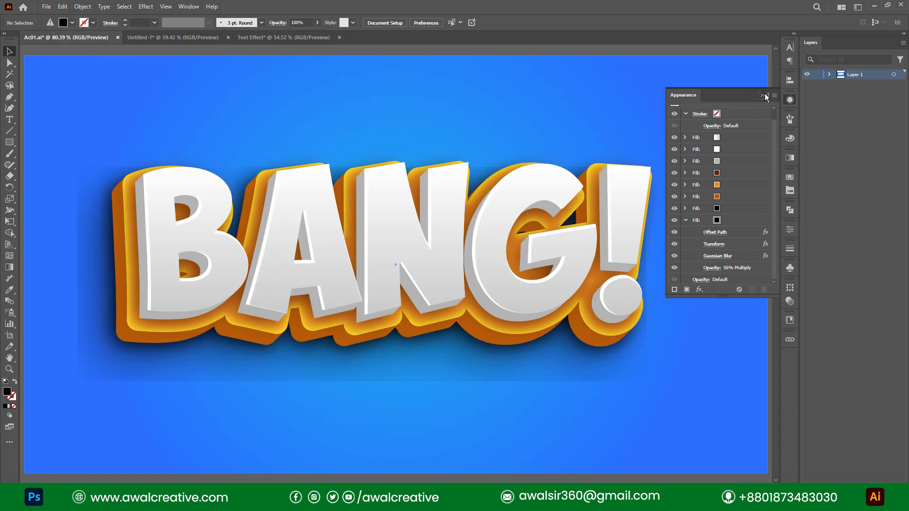
pyautogui.click(763, 94)
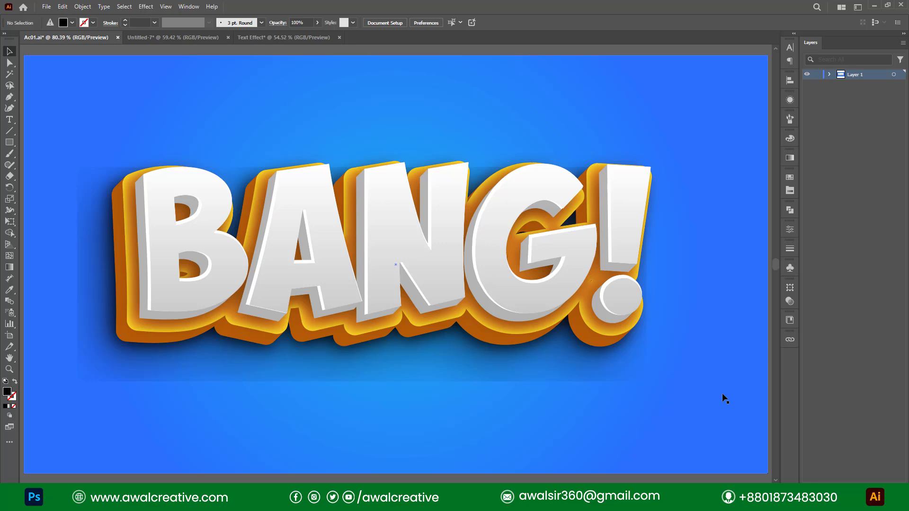